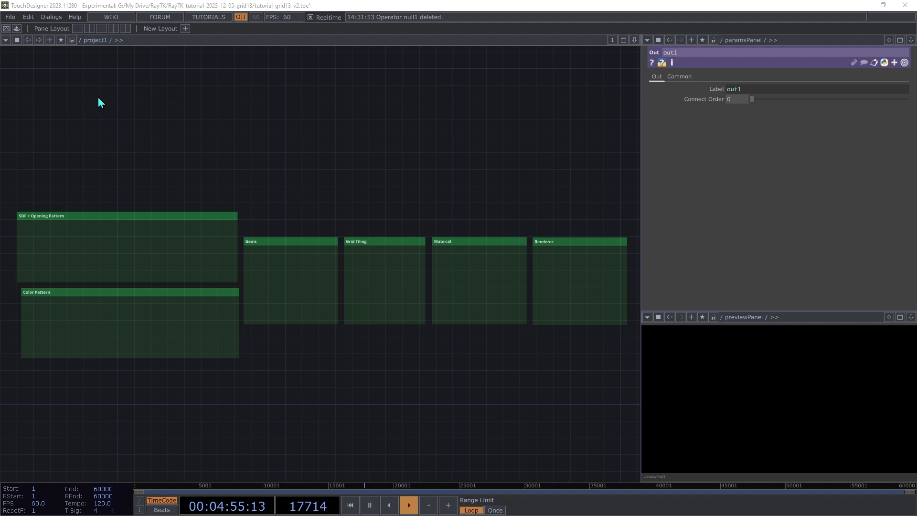
Place a raymarchRender3D operator from the RayTK palette in the Renderer box
click(81, 41)
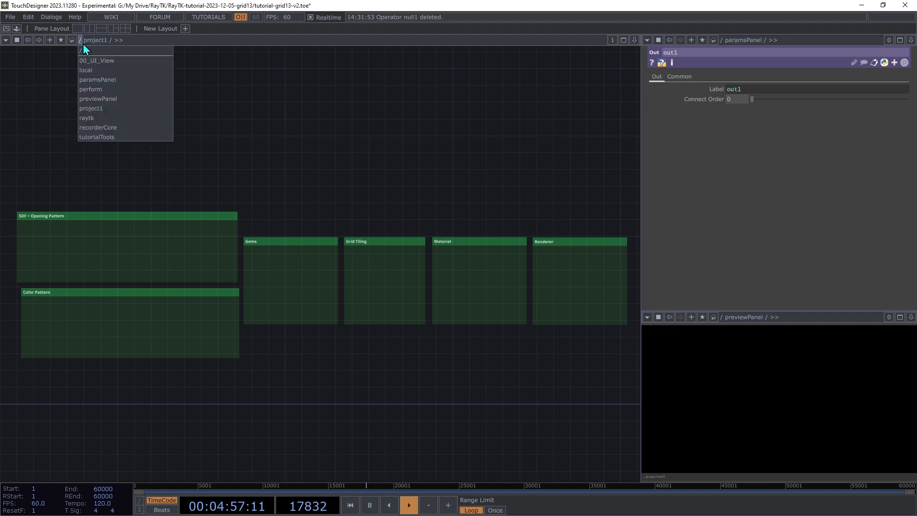
click(91, 50)
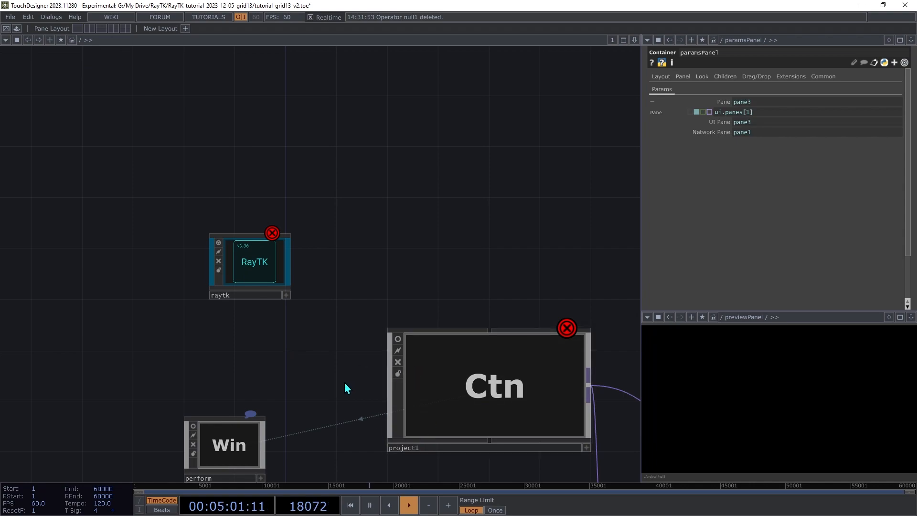
click(24, 40)
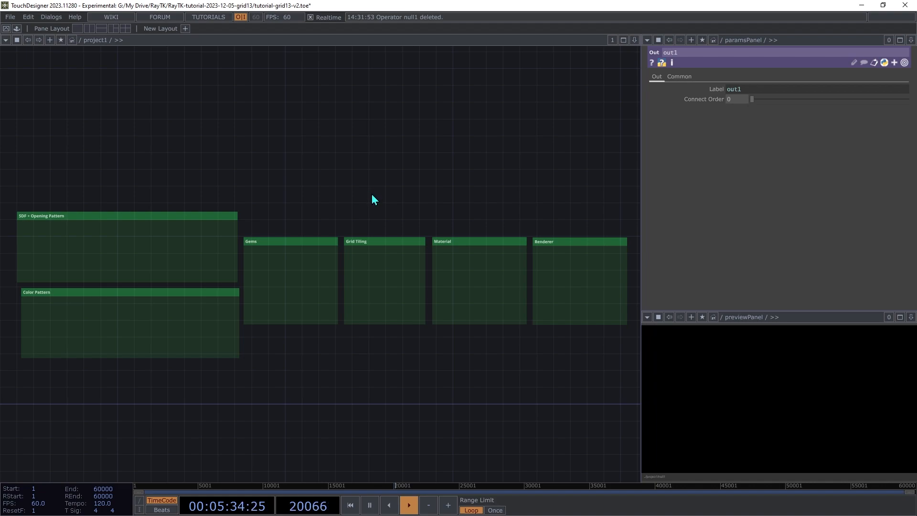
key(shift+h)
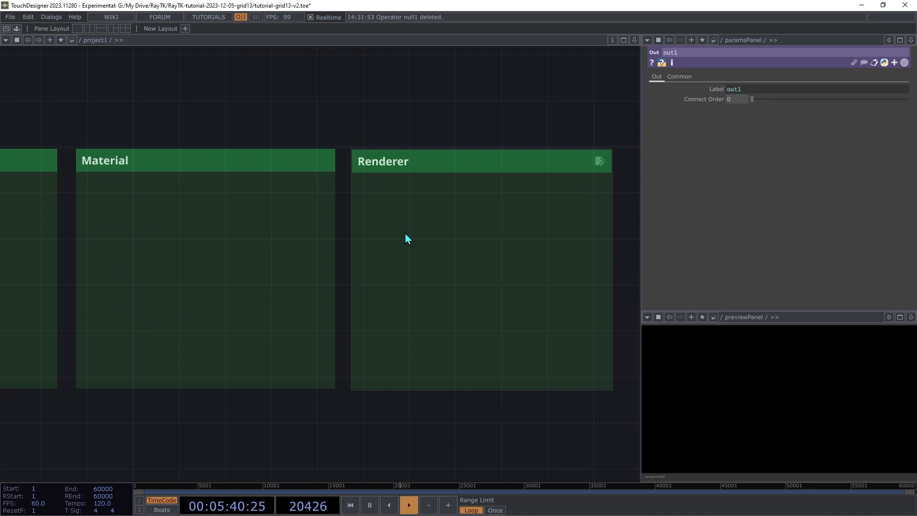
key(alt+r)
text(raym)
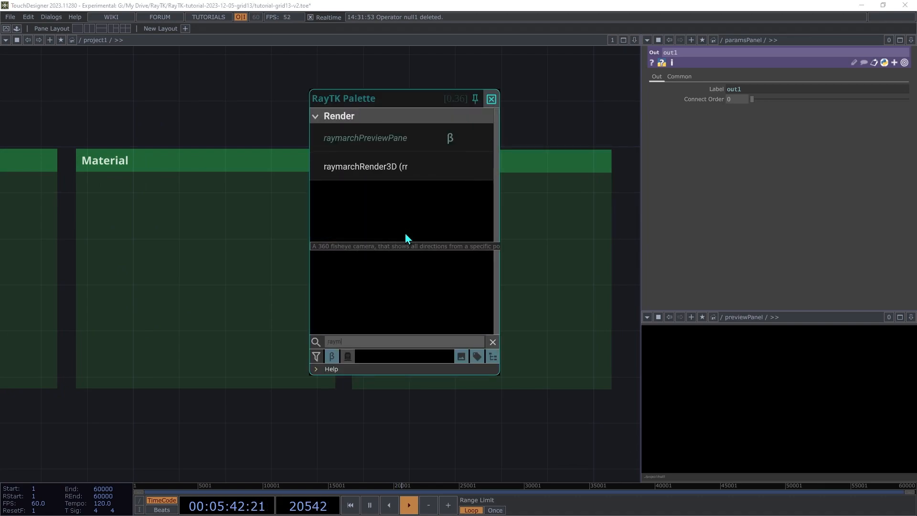
click(394, 170)
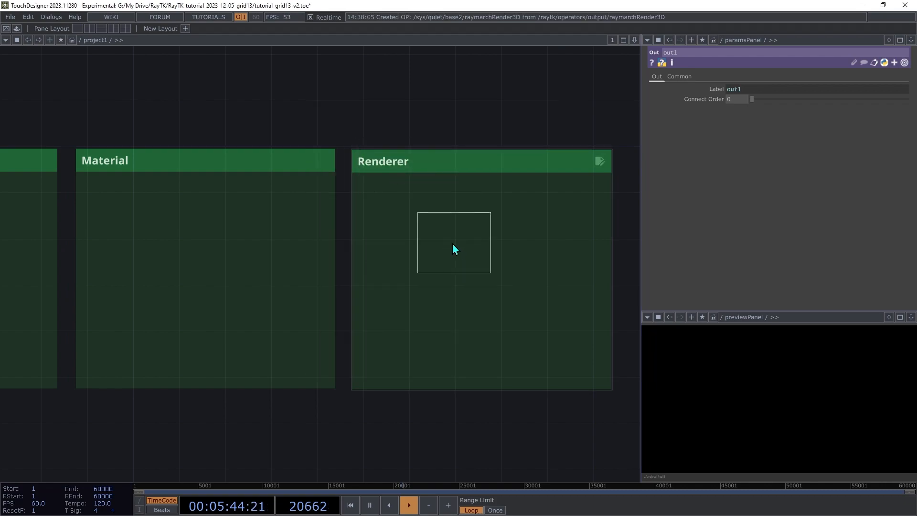
click(487, 244)
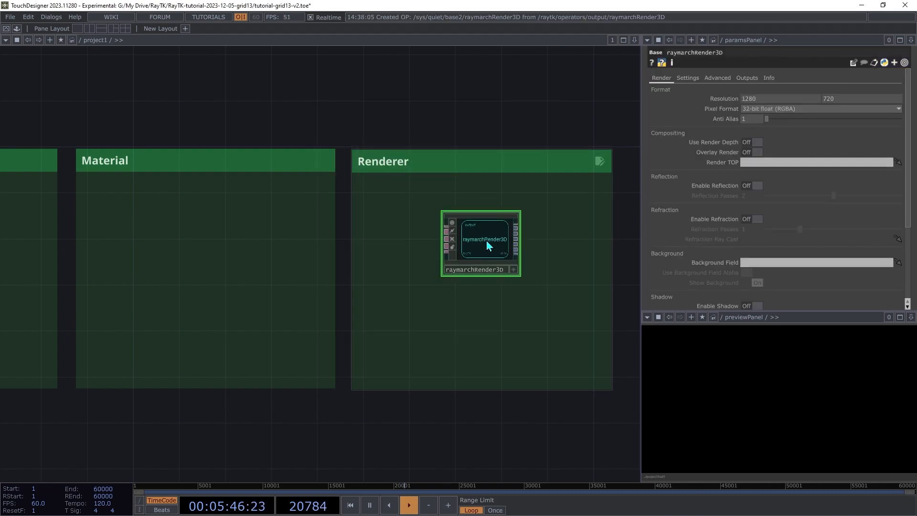
Append a null1 operator to raymarchRender3D's output and tidy the layout
click(516, 227)
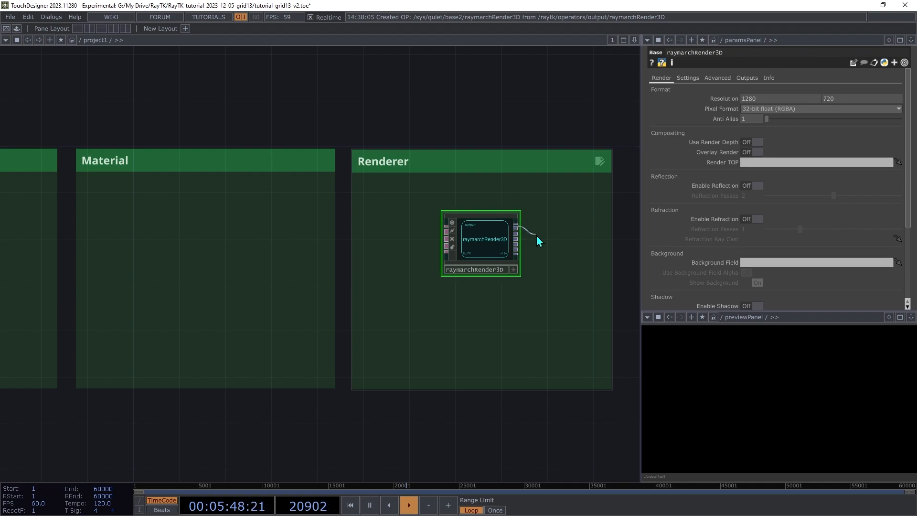
click(538, 241)
click(487, 185)
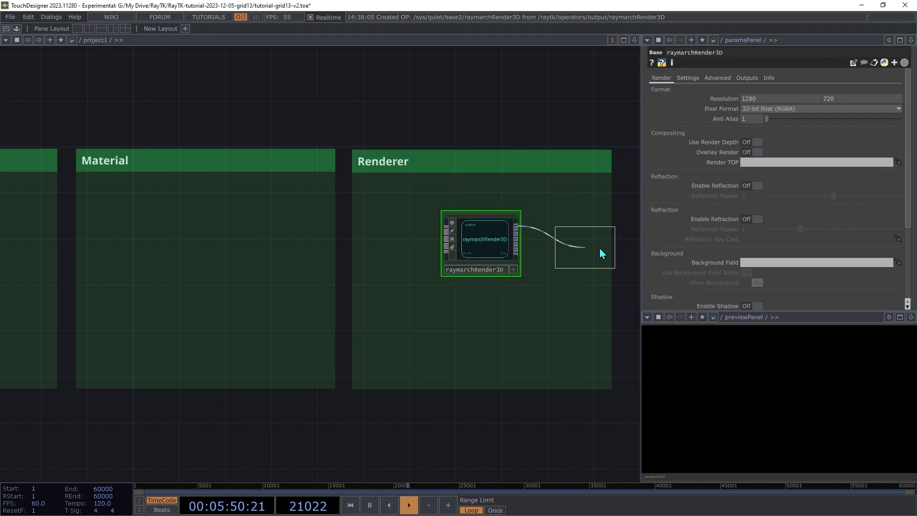
click(600, 244)
drag(470, 241, 494, 245)
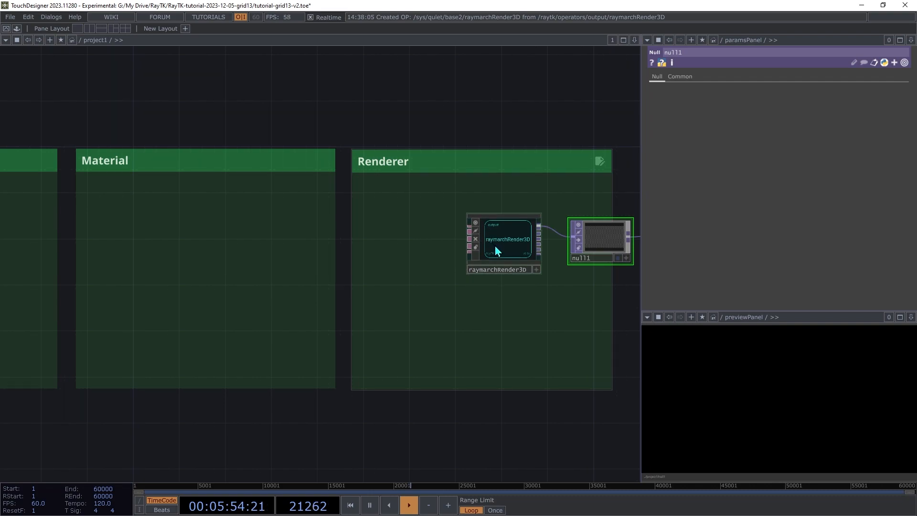
click(496, 251)
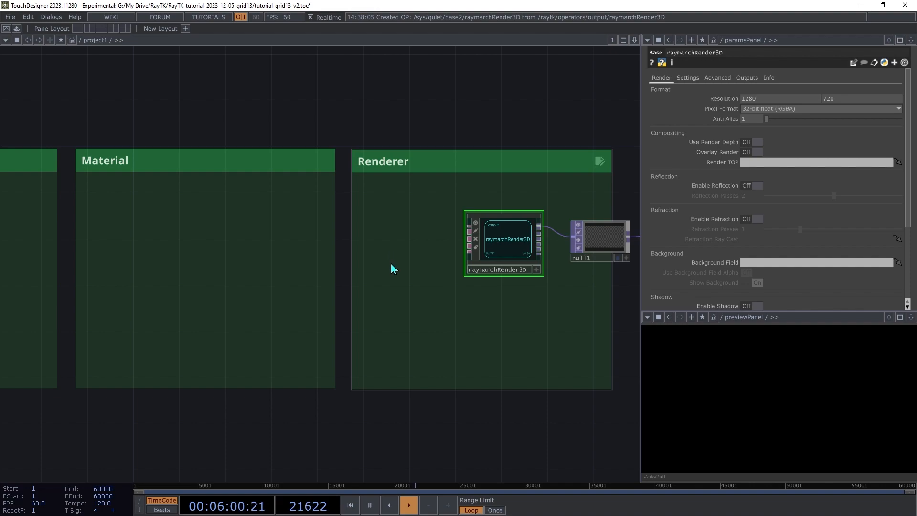
Add a Look At Camera to raymarchRender3D's camera input and set FOV Angle to 70
key(alt+r)
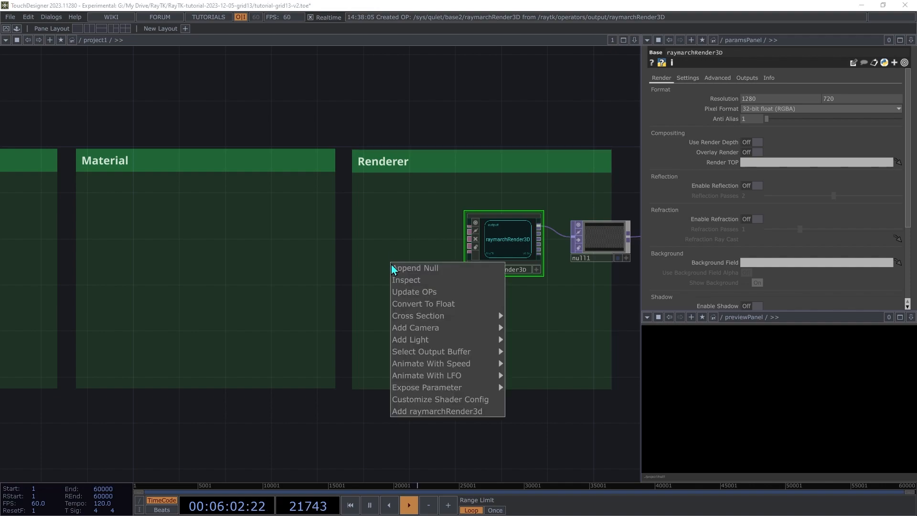
mouse_move(428, 329)
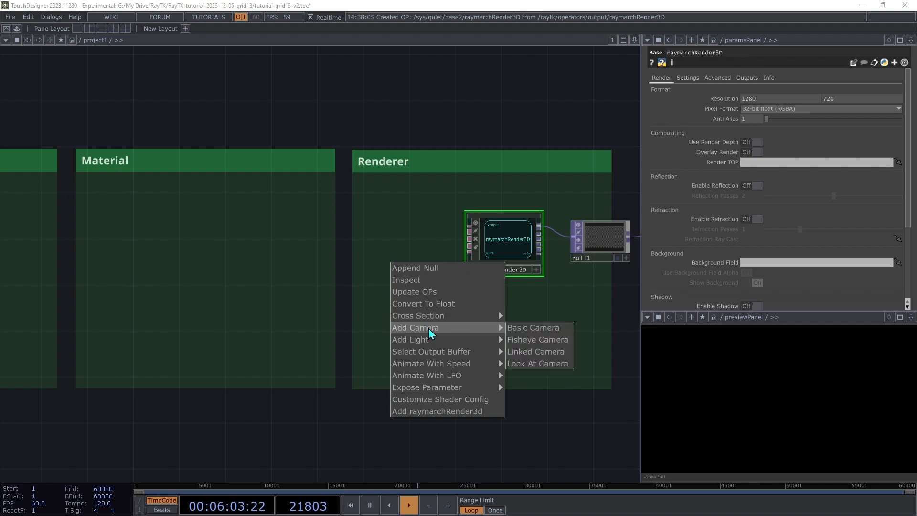
click(558, 363)
drag(345, 302, 396, 291)
drag(488, 258, 497, 258)
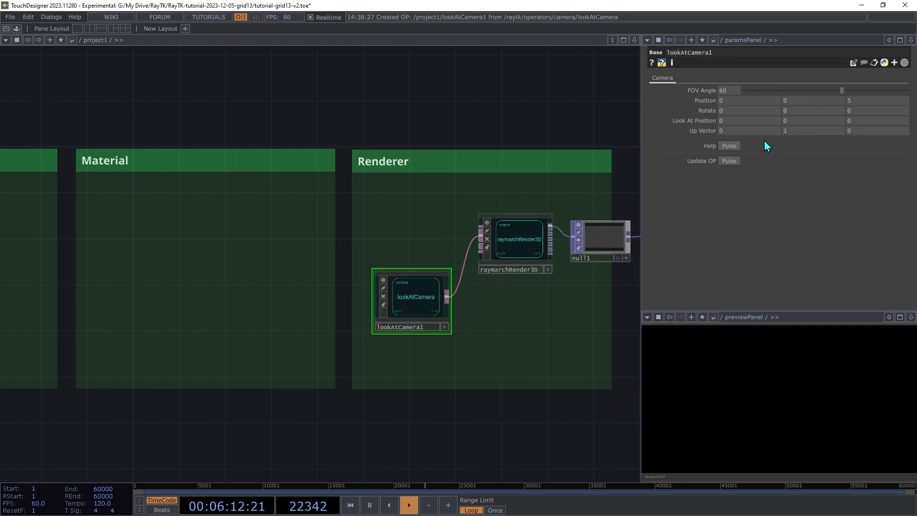
text(70)
key(Tab)
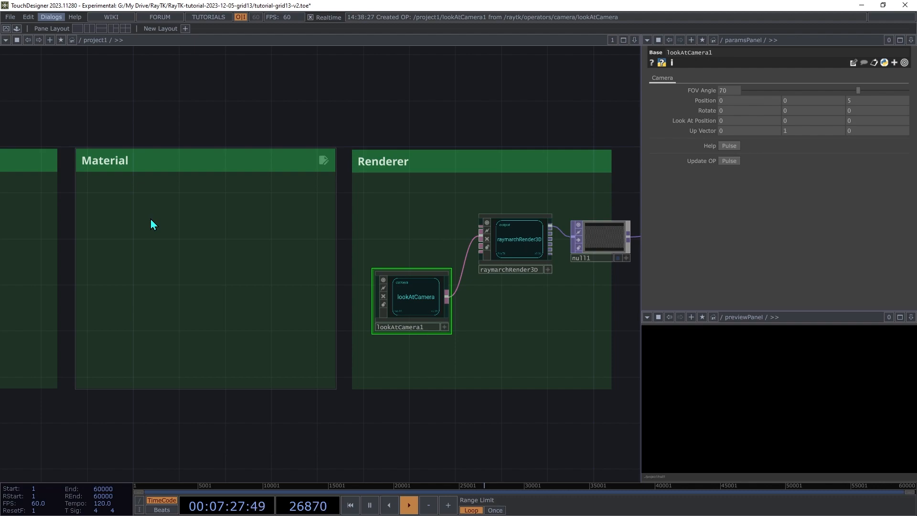
Create cutSphereSdf1, wire it into raymarchRender3D's SDF input, and set Rotate X to -60
key(alt+r)
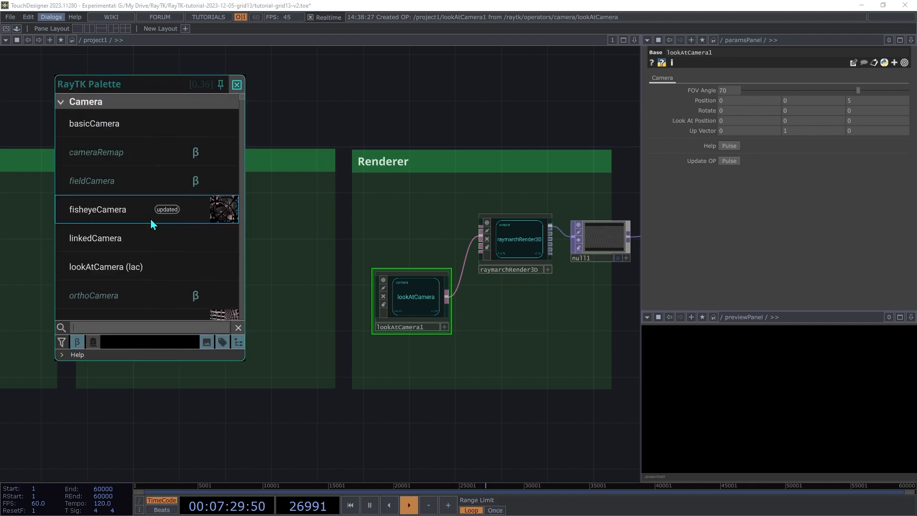
text(cut)
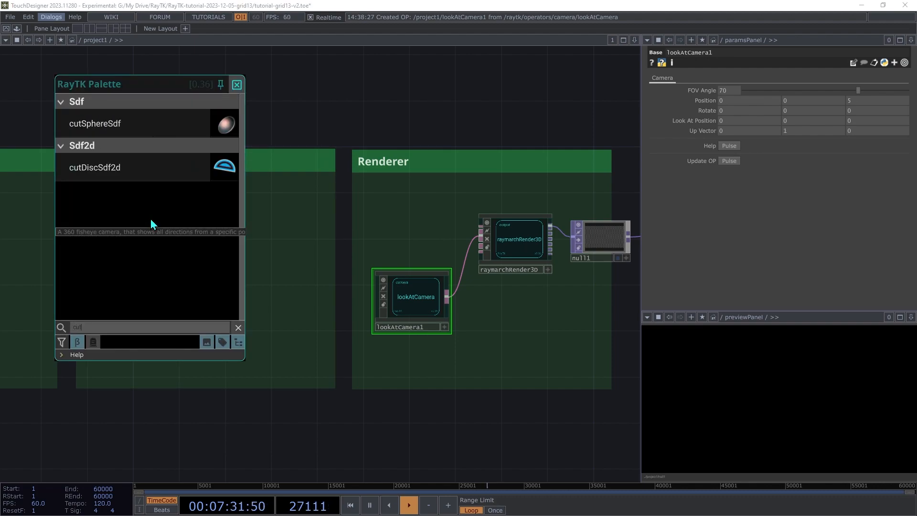
click(101, 125)
click(199, 246)
click(230, 240)
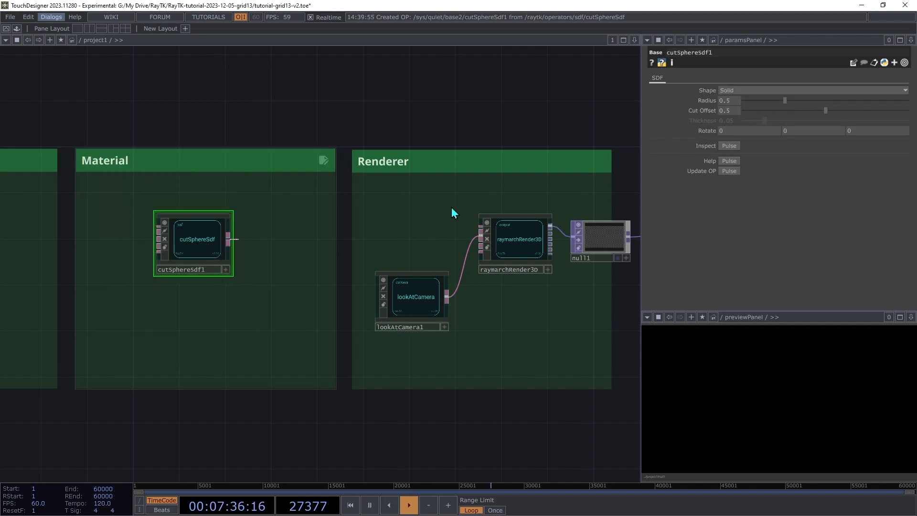
click(475, 218)
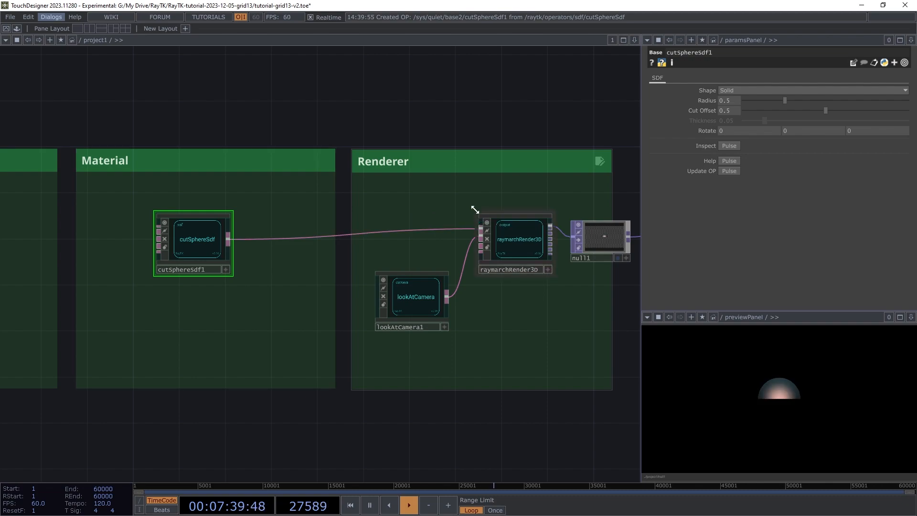
mouse_move(736, 132)
middle_down()
mouse_move(745, 114)
mouse_move(738, 120)
middle_up()
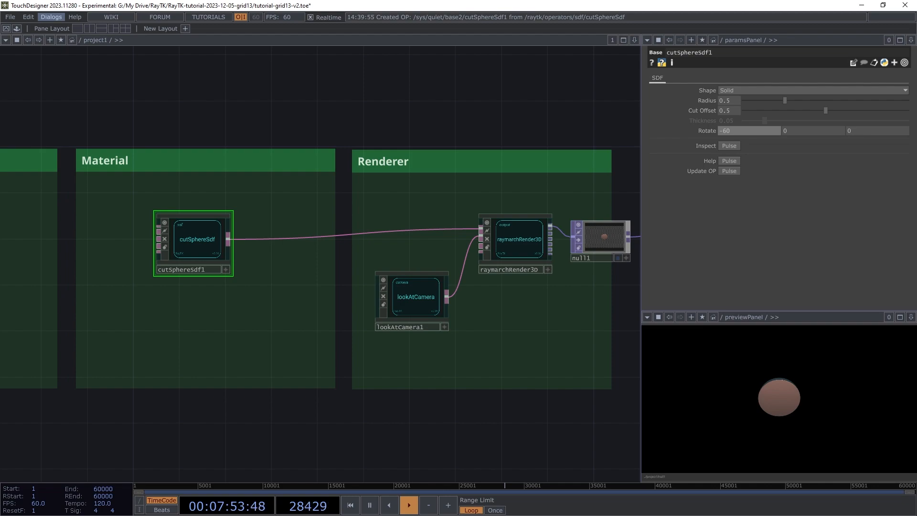
Set cutSphereSdf1's Shape to Hollow and its Rotate X to 90
click(741, 91)
click(727, 111)
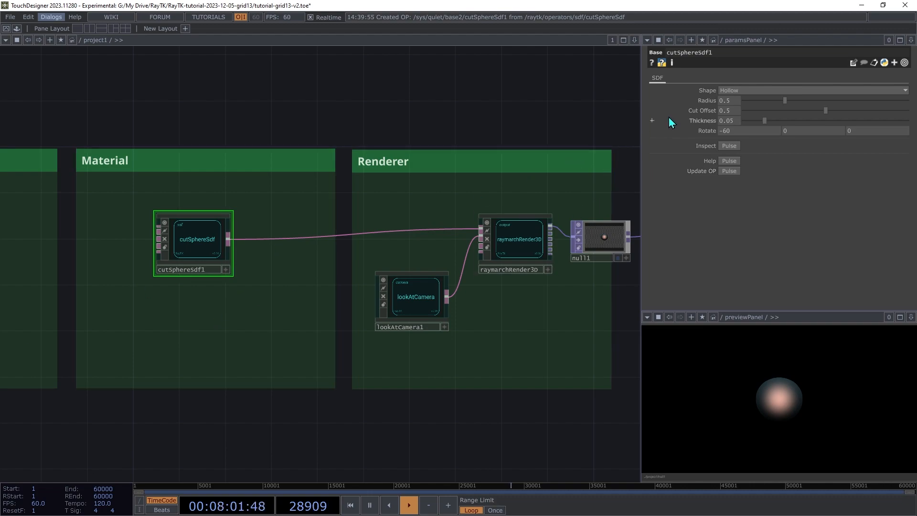
middle_drag(746, 132, 746, 117)
right_click(746, 132)
click(717, 238)
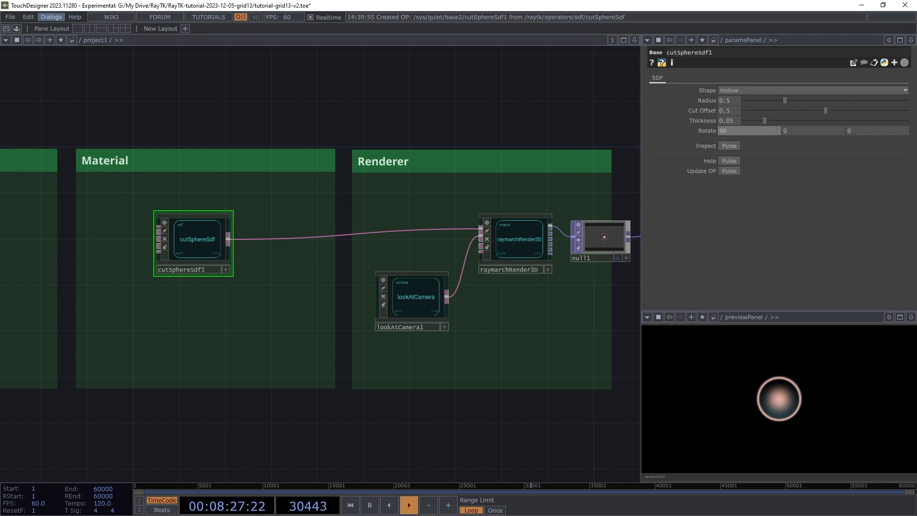
Move cutSphereSdf1 into the SDF + Opening Pattern box
scroll(245, 332, down, 3)
drag(29, 337, 395, 312)
scroll(478, 275, down, 5)
drag(480, 274, 122, 249)
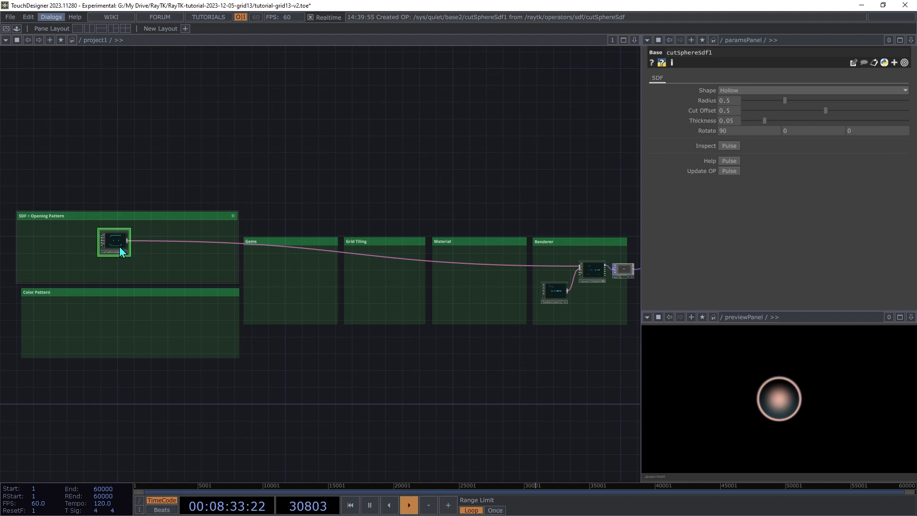
Insert a mirrorOctant1 between cutSphereSdf1 and the renderer
scroll(120, 249, up, 1)
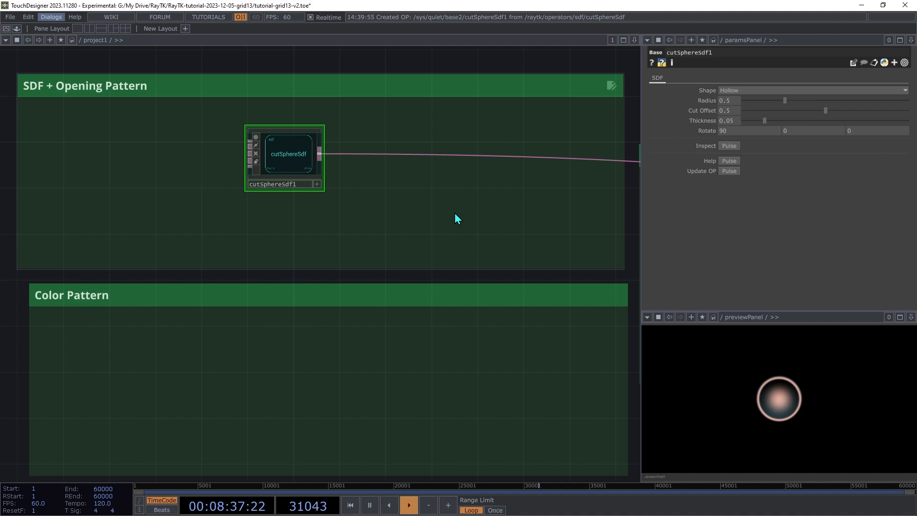
key(alt+r)
text(mirro)
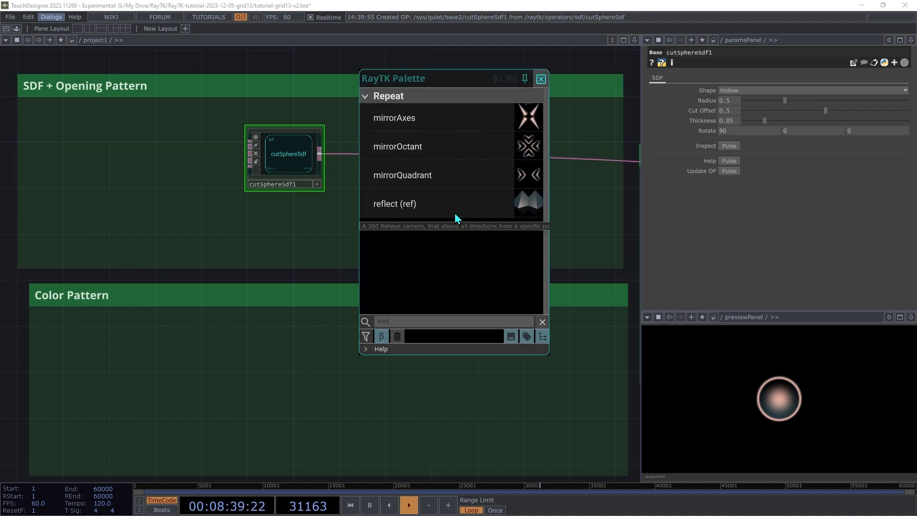
click(403, 148)
click(411, 158)
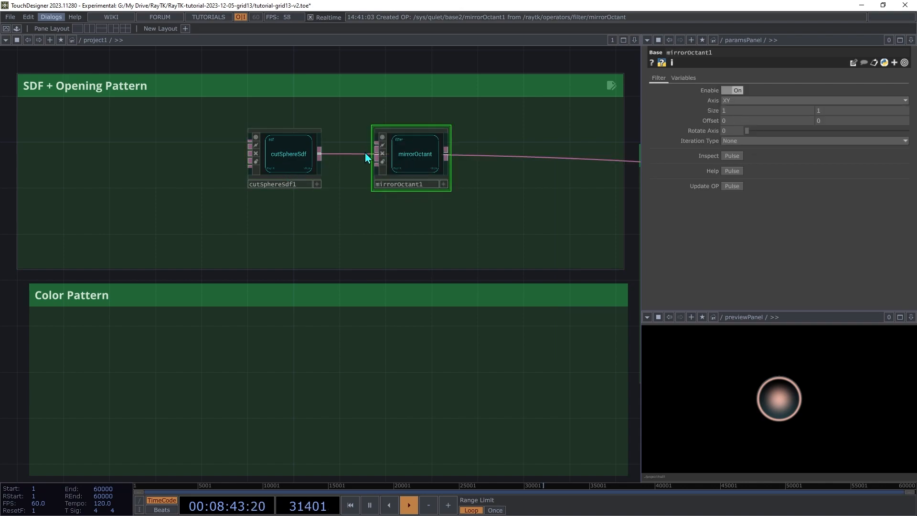
drag(376, 146, 321, 153)
drag(448, 156, 496, 158)
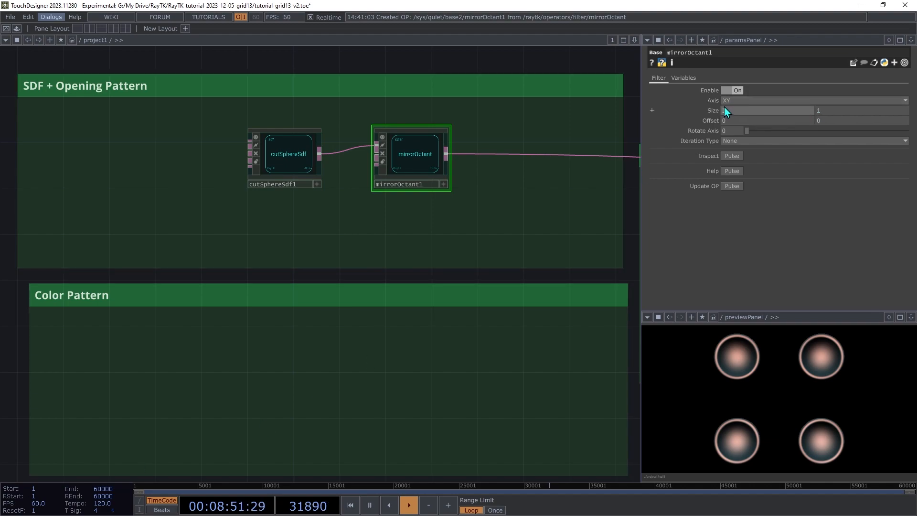
Set mirrorOctant1's Size to 0 and Offset to 0.06
middle_drag(714, 113, 697, 97)
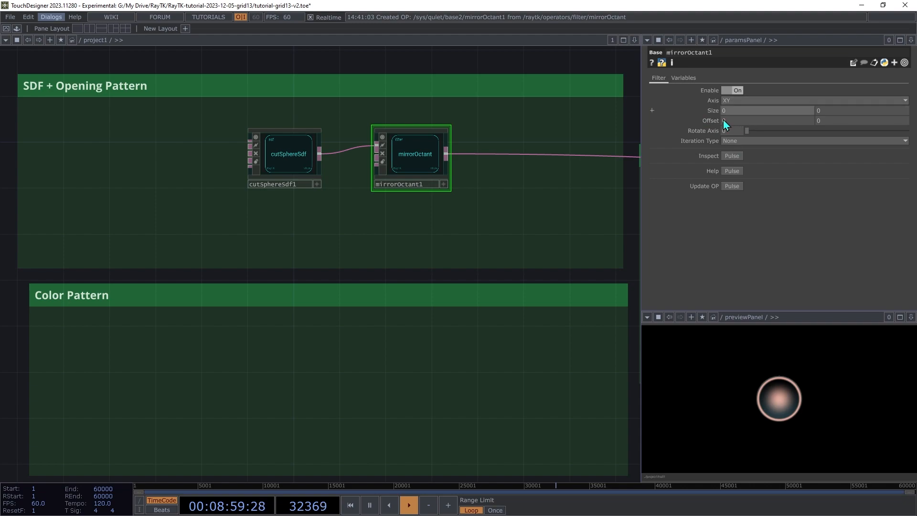
mouse_move(711, 120)
middle_down()
mouse_move(716, 103)
mouse_move(715, 121)
middle_up()
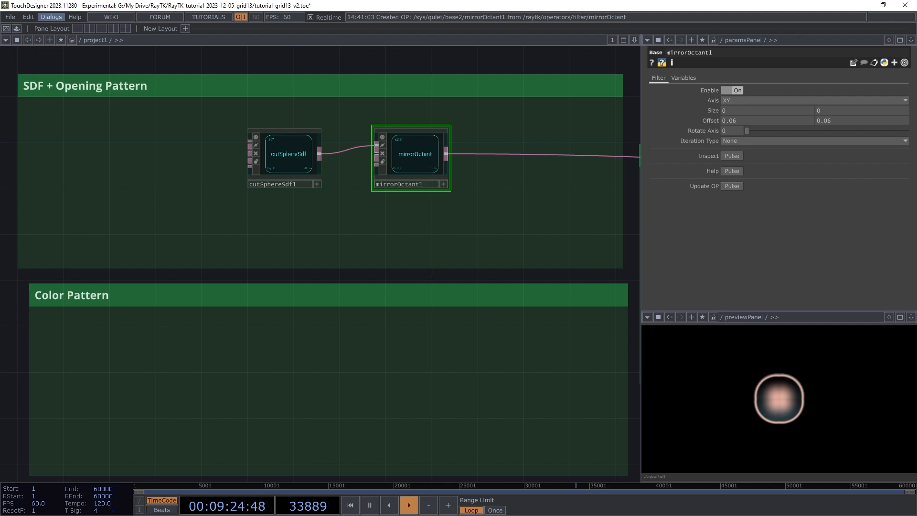
click(276, 151)
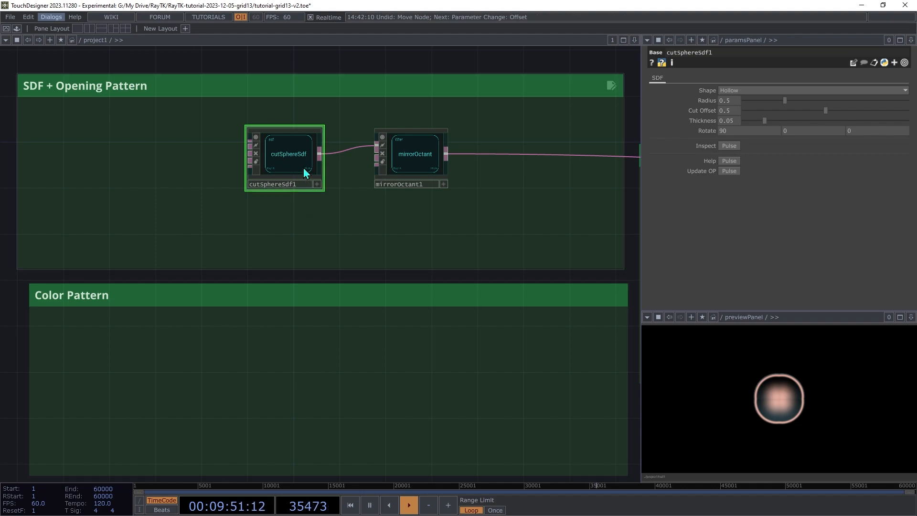
Insert a rotate1 operator between cutSphereSdf1 and mirrorOctant1
drag(307, 172, 181, 172)
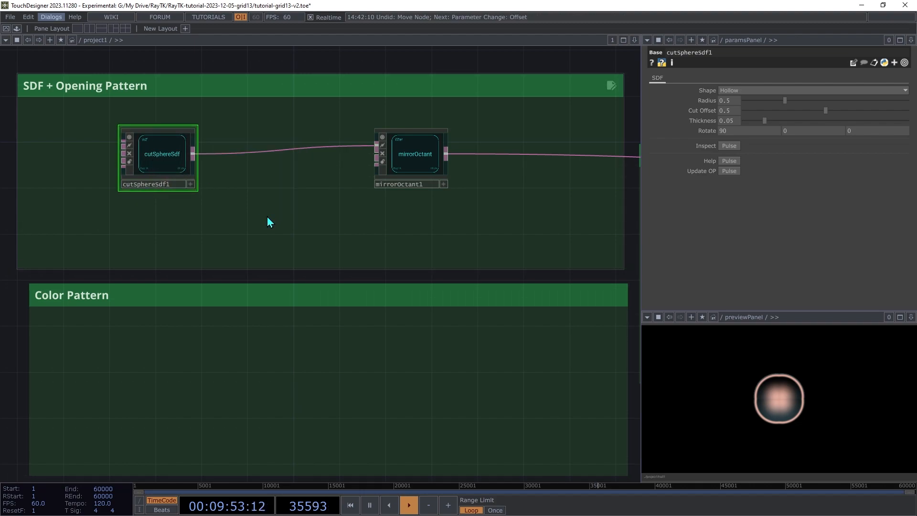
key(ctrl+b)
text(rot)
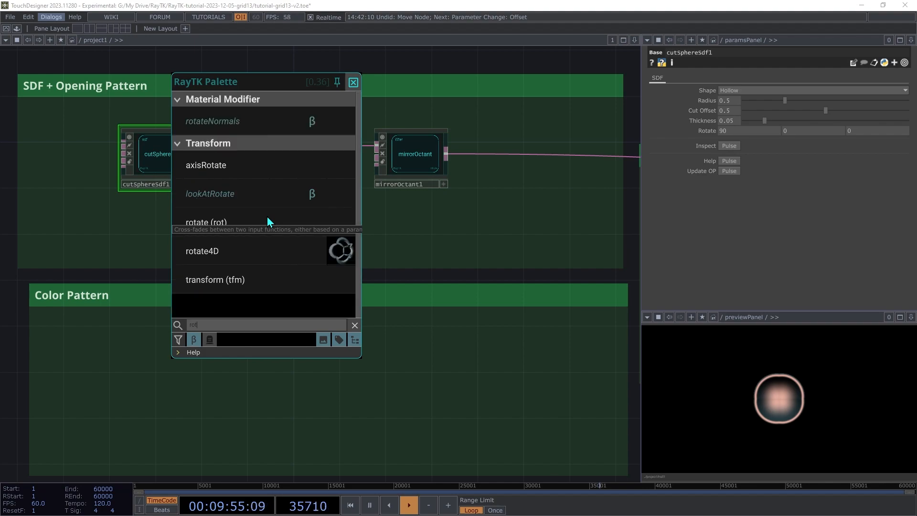
click(234, 225)
click(263, 162)
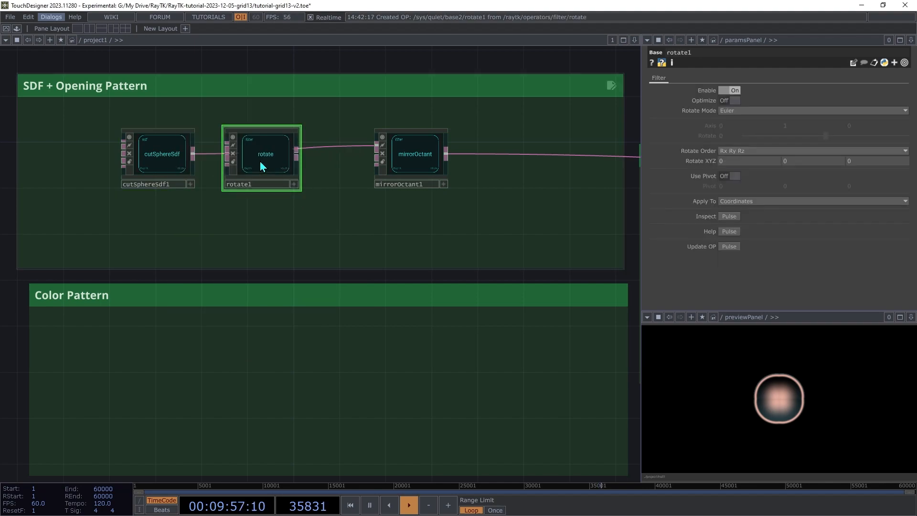
drag(229, 145, 195, 155)
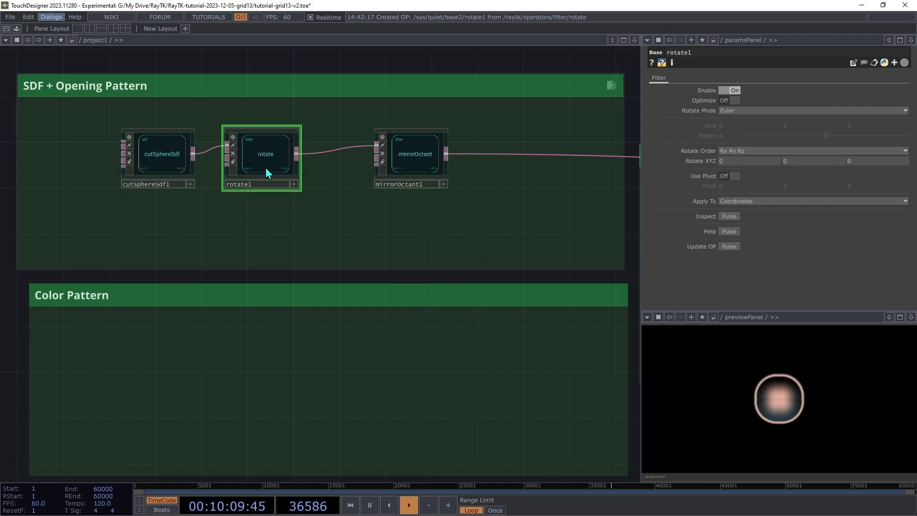
click(151, 160)
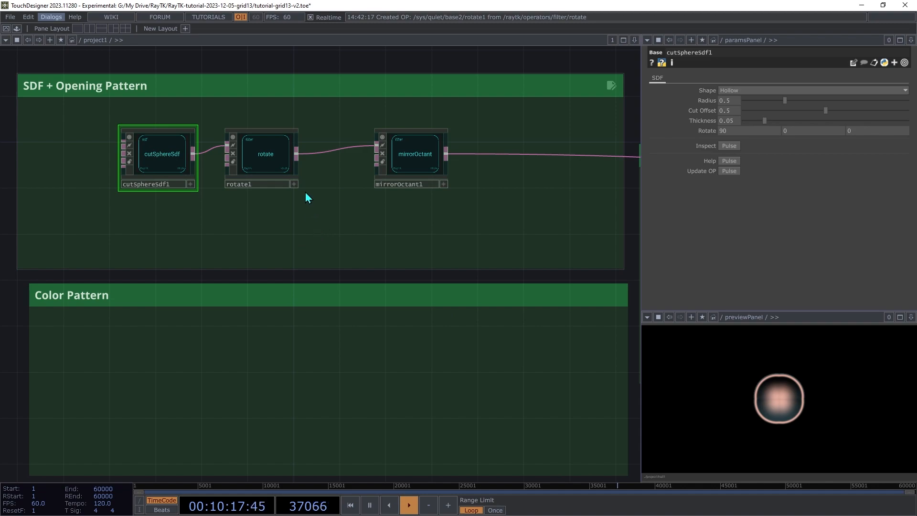
Set rotate1's Rotate XYZ to 60, 10, 0
click(266, 155)
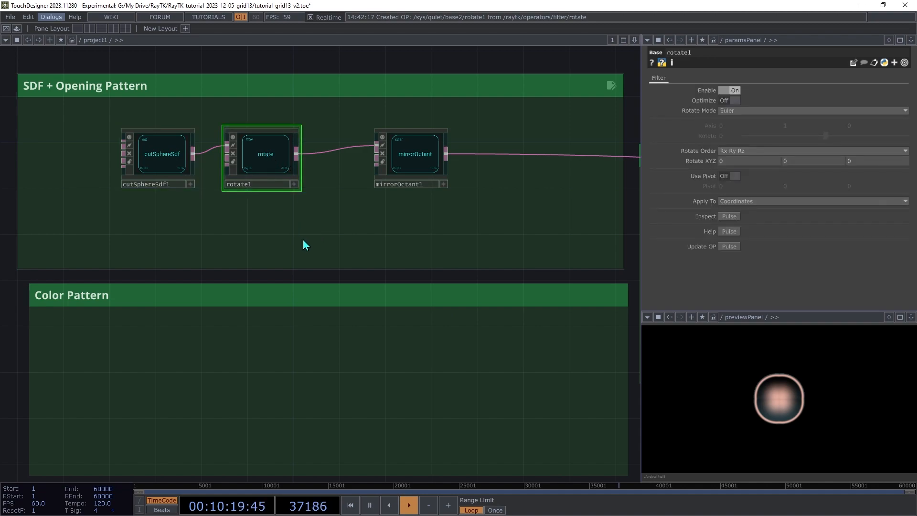
middle_drag(744, 162, 746, 146)
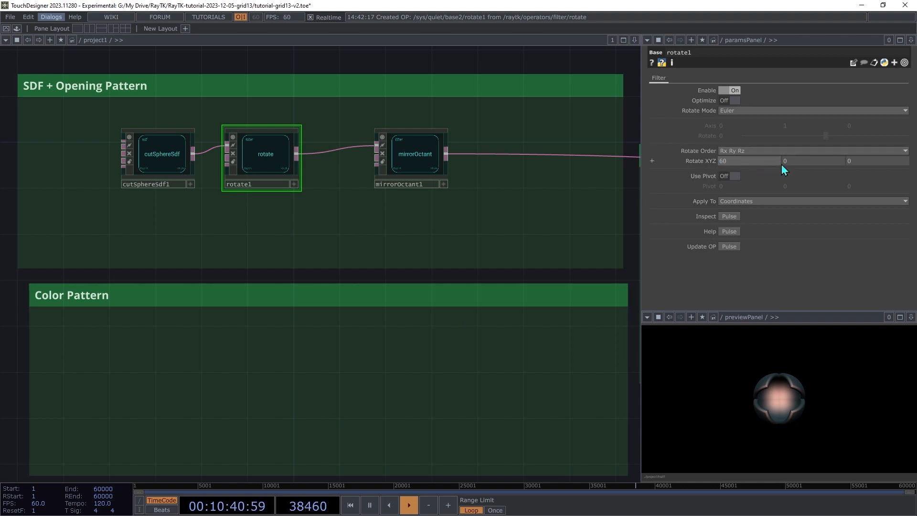
middle_drag(814, 161, 813, 143)
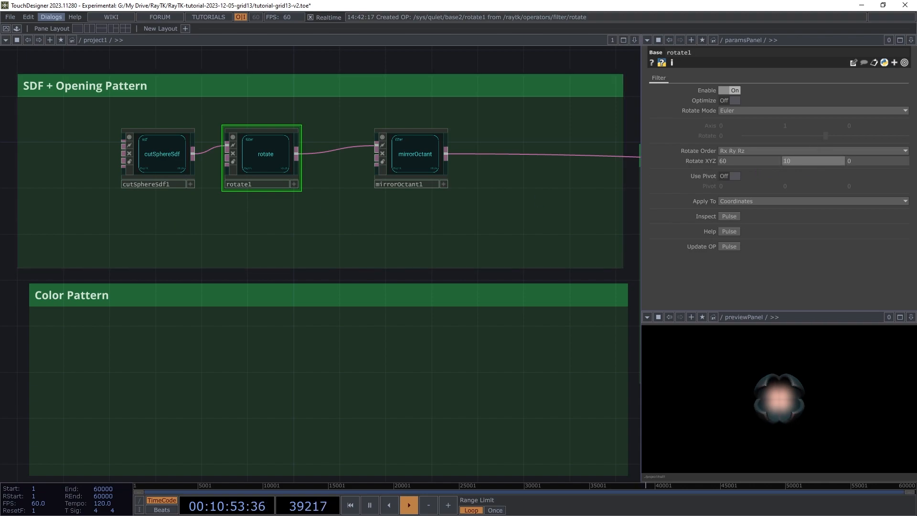
scroll(320, 263, down, 3)
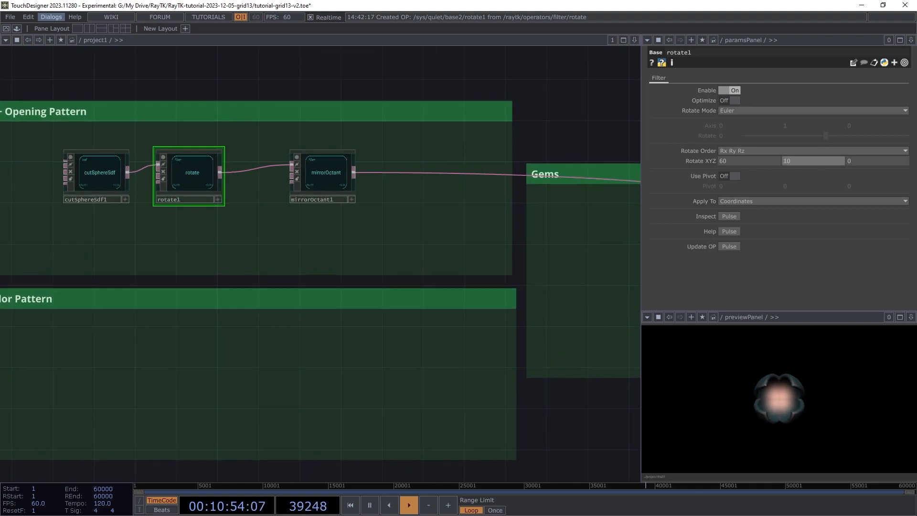
scroll(139, 280, down, 4)
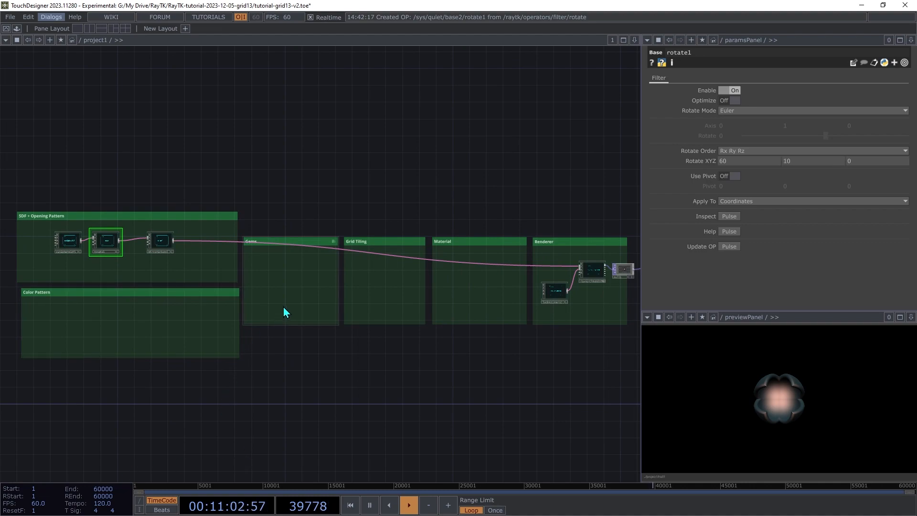
Add a modulo2D operator in the Gems box, fed by the gem chain, to tile the gem
key(alt+r)
text(modulo)
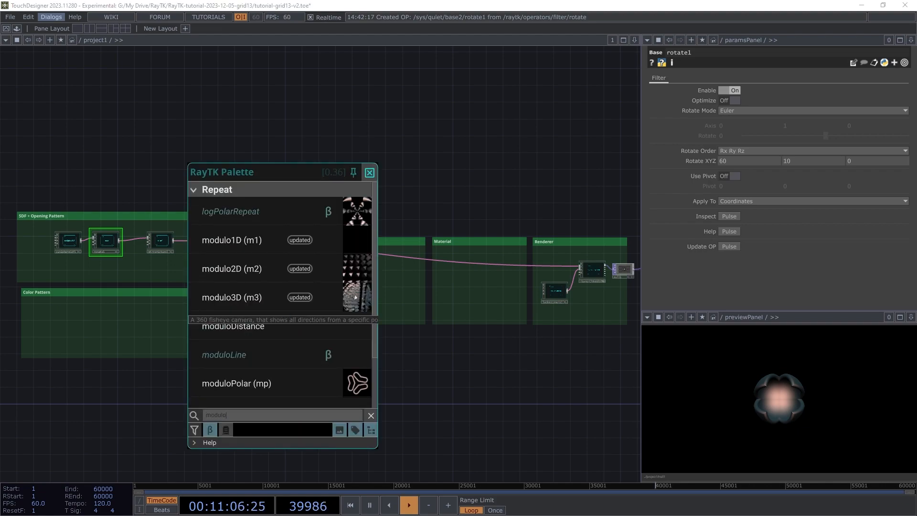
click(248, 281)
click(280, 268)
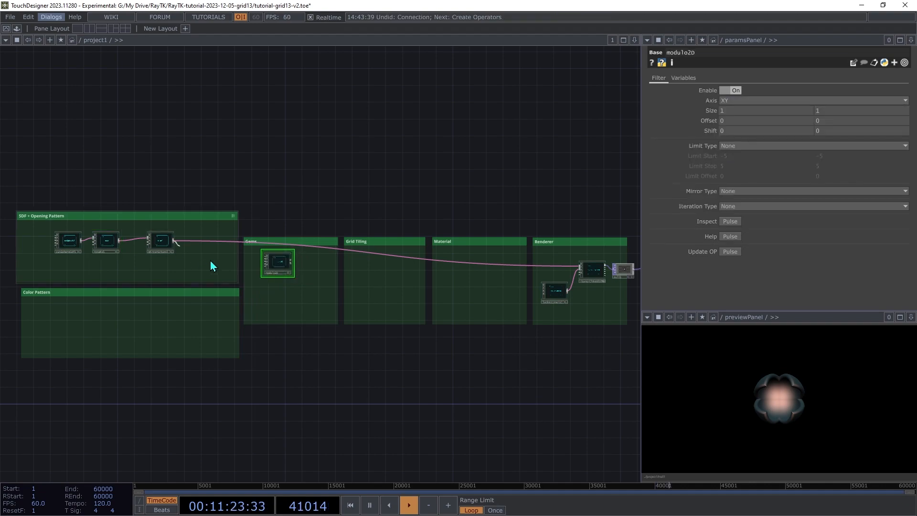
drag(173, 240, 353, 260)
scroll(353, 260, up, 1)
scroll(353, 255, up, 5)
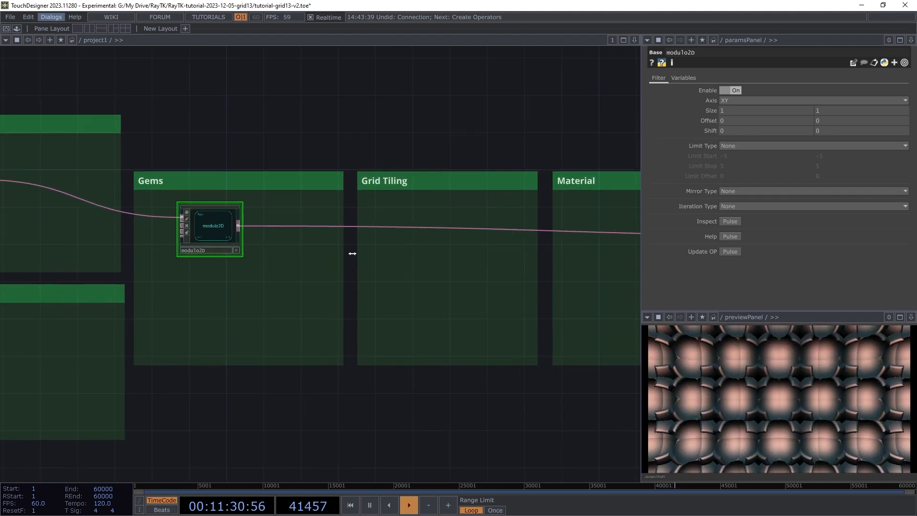
drag(180, 210, 258, 215)
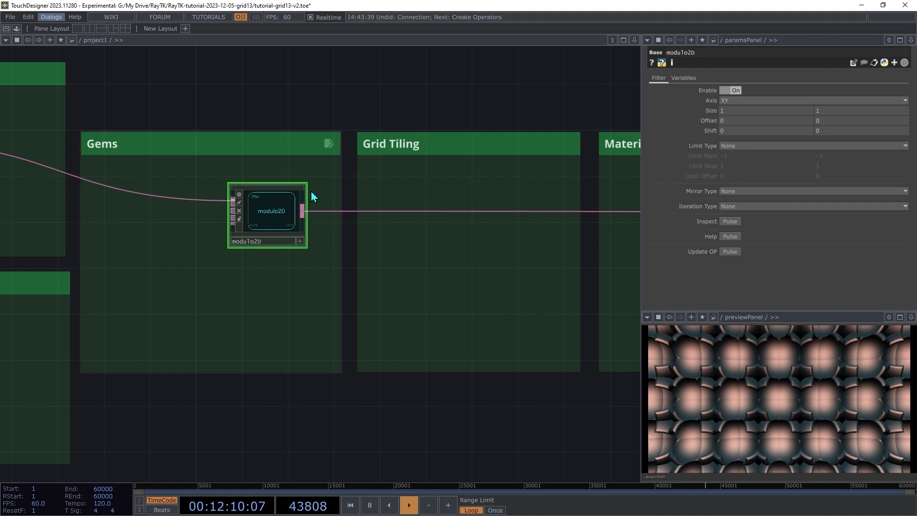
right_click(277, 244)
Create a variableReference1 reading modulo2D's Cell Coord
mouse_move(325, 310)
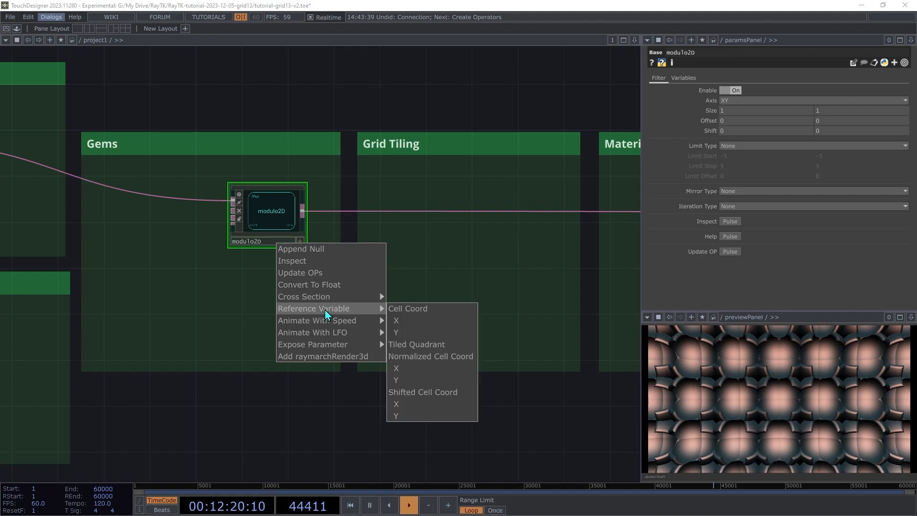
click(423, 308)
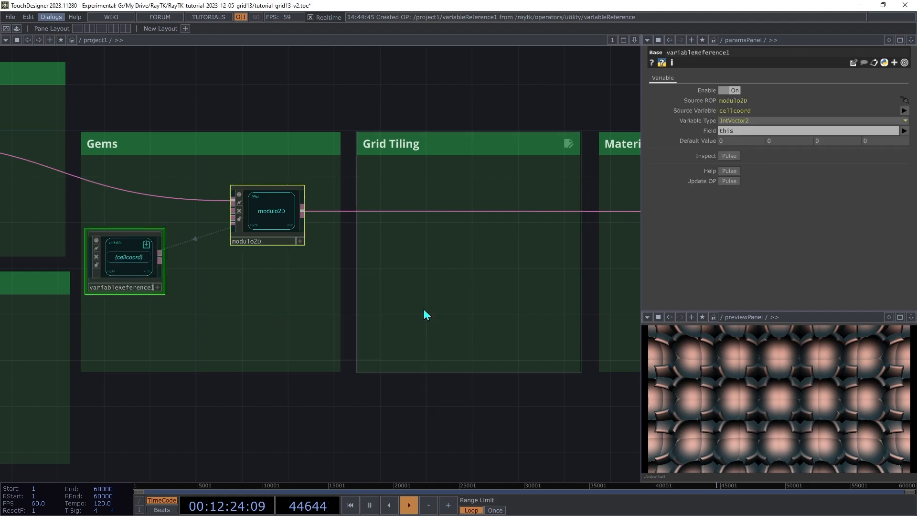
click(37, 219)
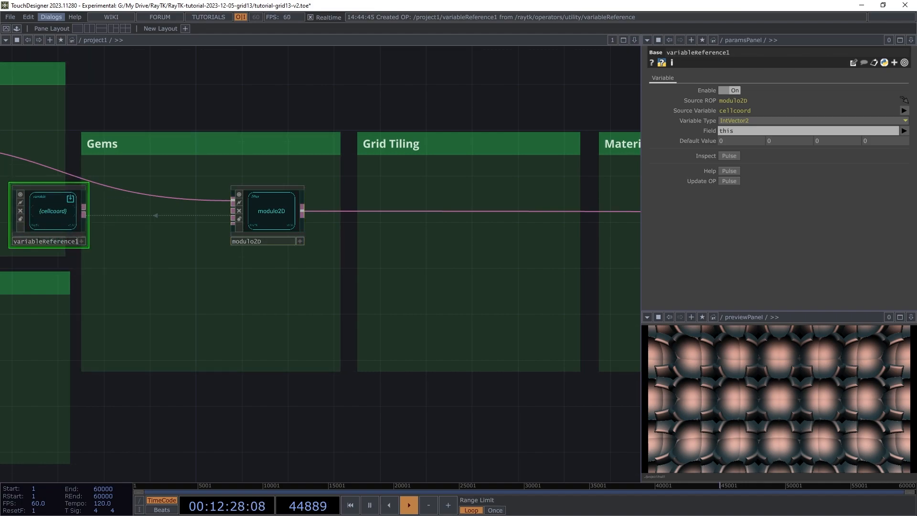
Move the cellcoord reference into the SDF + Opening Pattern box, raising cutSphereSdf1 and rotate1
drag(144, 179, 375, 184)
drag(94, 181, 419, 190)
drag(595, 237, 30, 233)
drag(181, 153, 193, 131)
drag(249, 160, 295, 138)
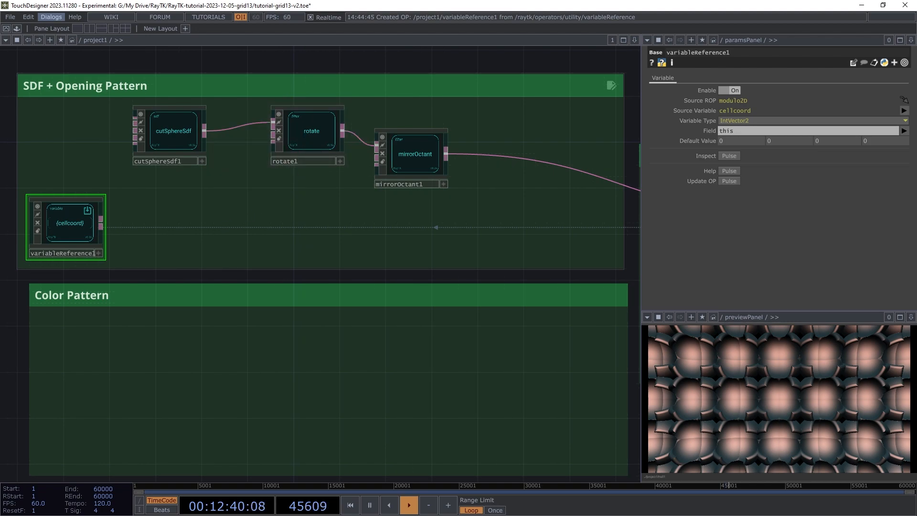
Add a waveField1 operator fed by the cellcoord reference
key(alt+r)
text(wavef)
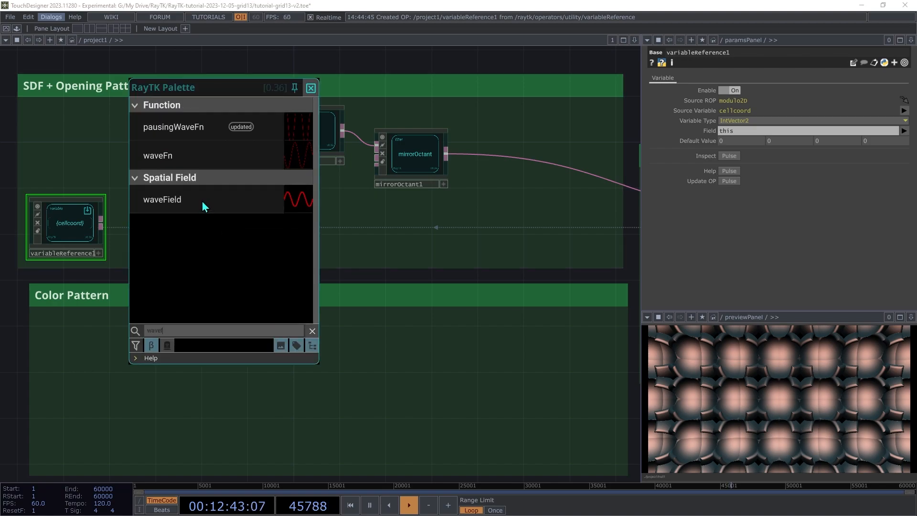
click(166, 208)
click(180, 222)
click(101, 224)
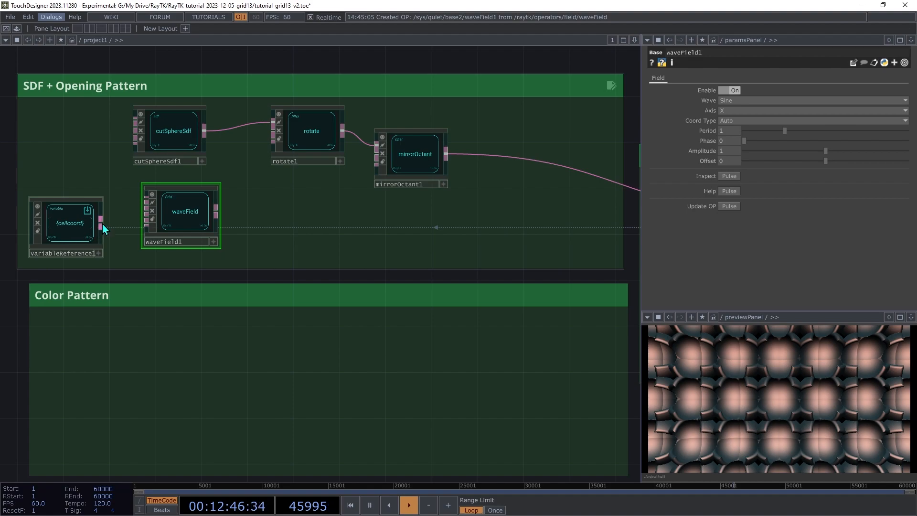
click(136, 193)
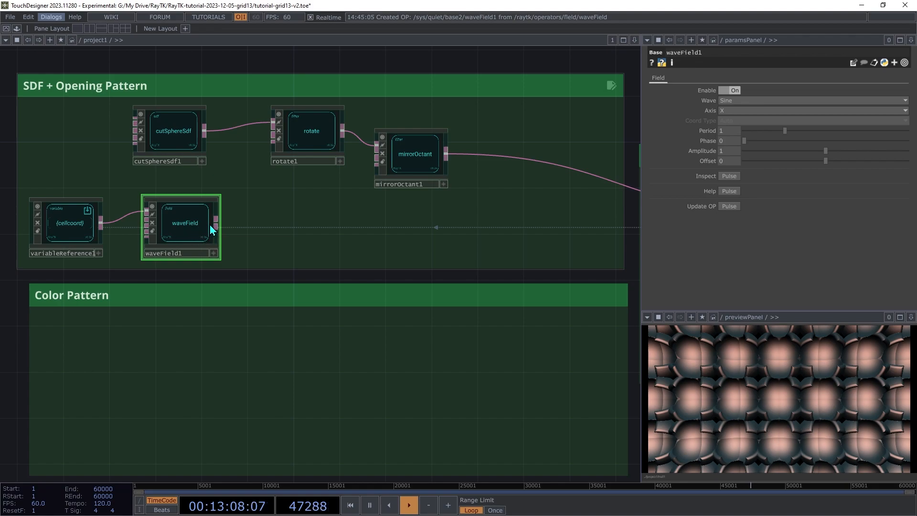
Try wiring waveField1 into rotate1, check the error, and undo the connection
drag(215, 225, 286, 152)
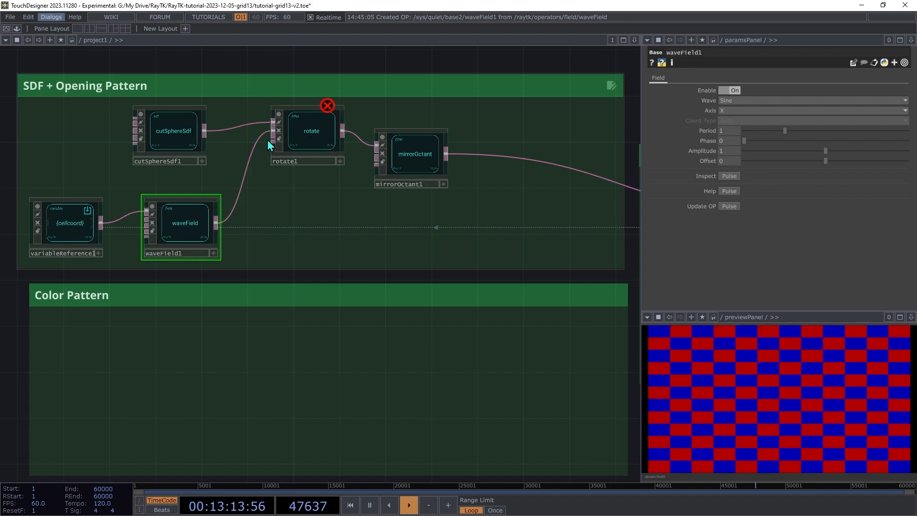
middle_click(307, 138)
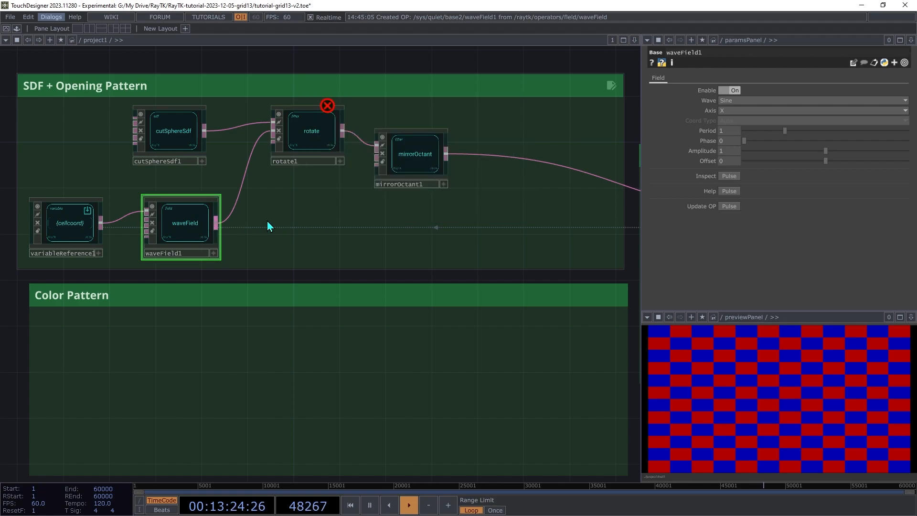
key(ctrl+z)
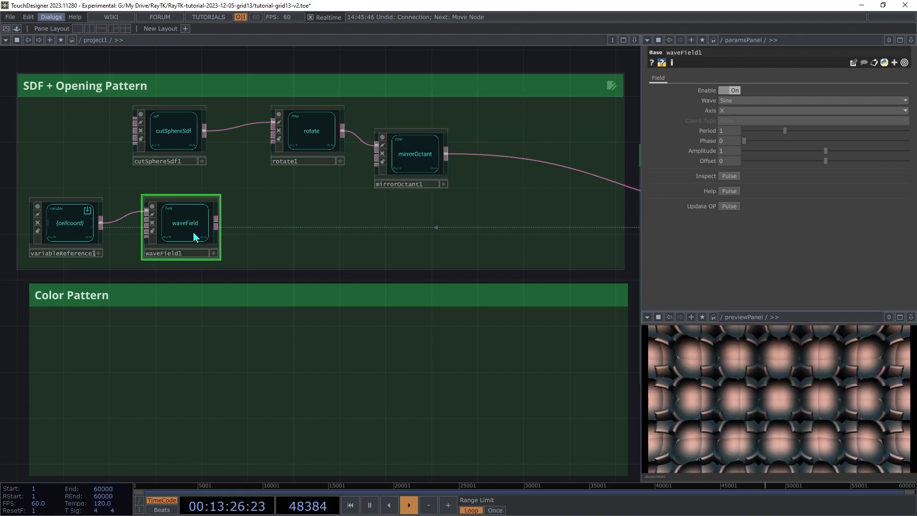
Insert a vector rescaleField1 after waveField1, shift rotate1 and mirrorOctant1 right, and wire it into rotate1
right_click(304, 223)
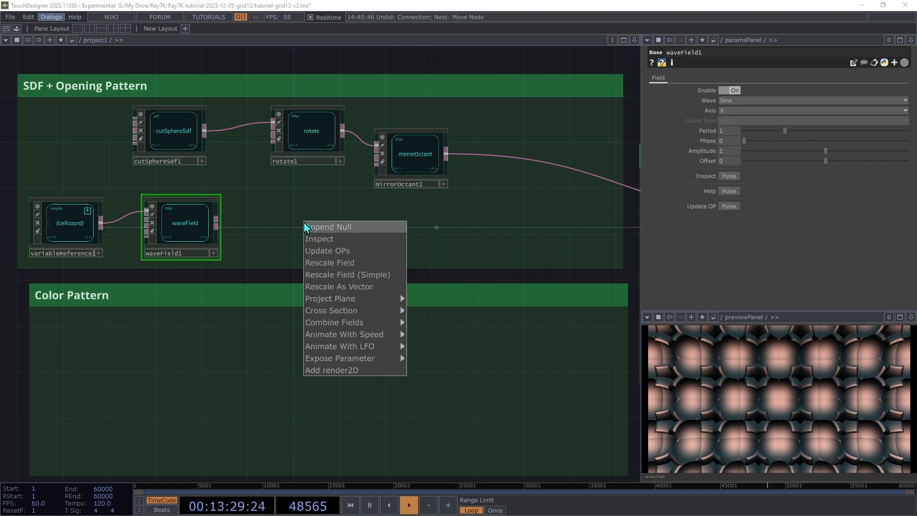
click(329, 286)
drag(382, 130, 300, 175)
drag(307, 132, 407, 138)
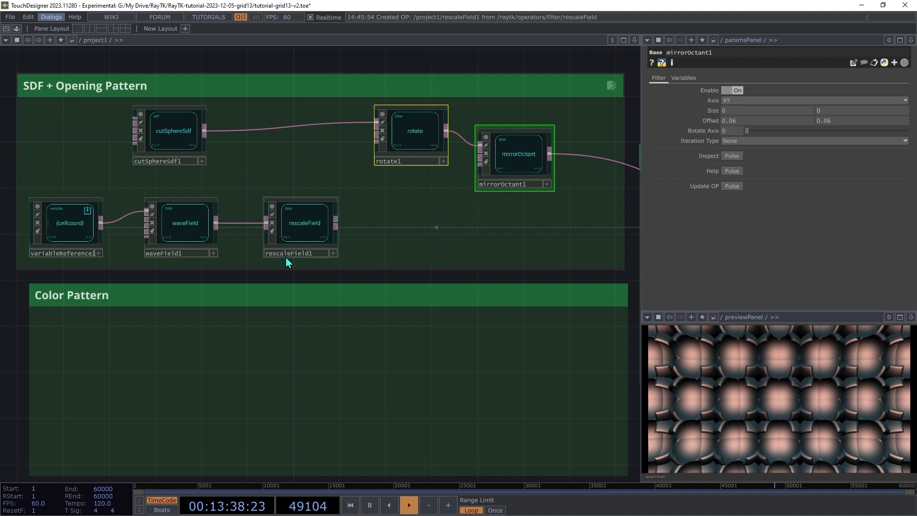
click(306, 235)
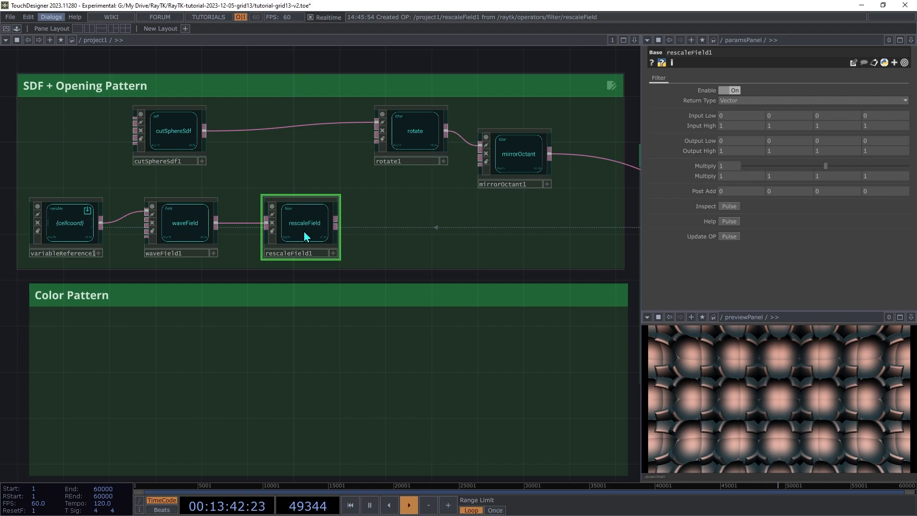
drag(304, 233, 363, 158)
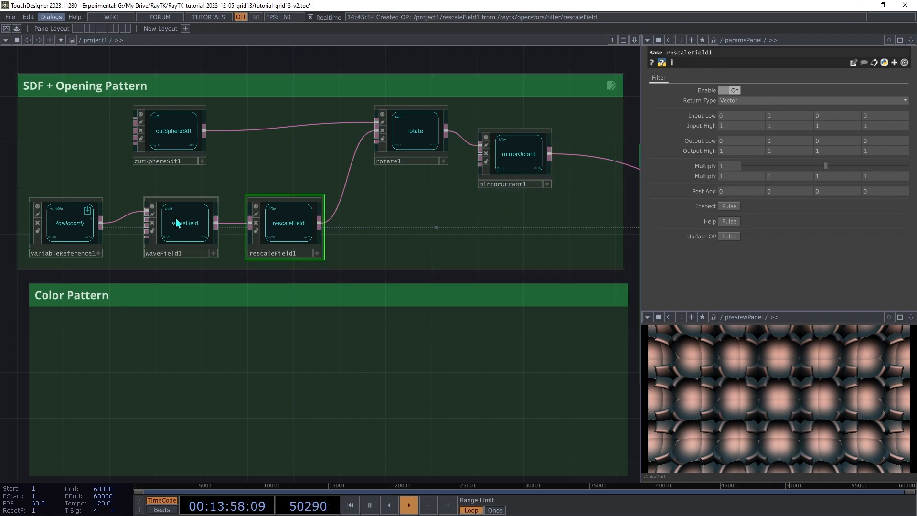
Set rescaleField1's Input Low to -1 in all fields and raise the first Output High to 17
click(194, 230)
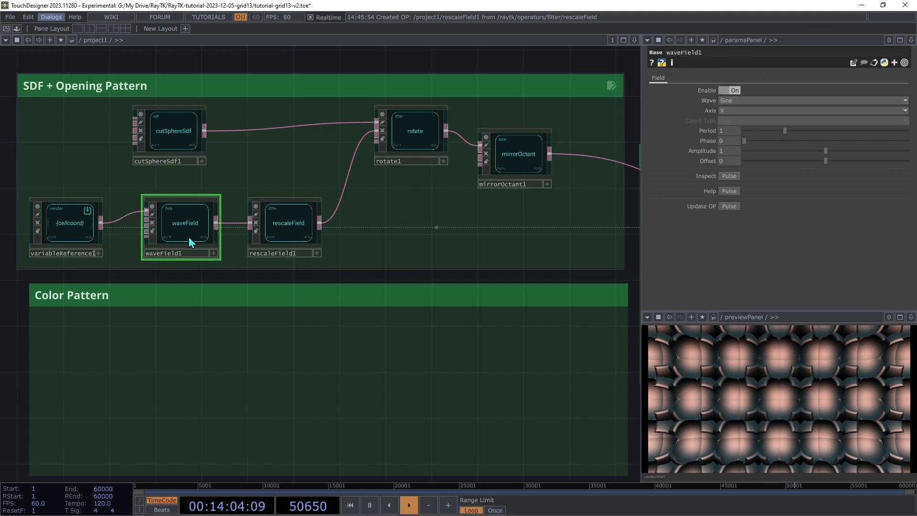
click(286, 227)
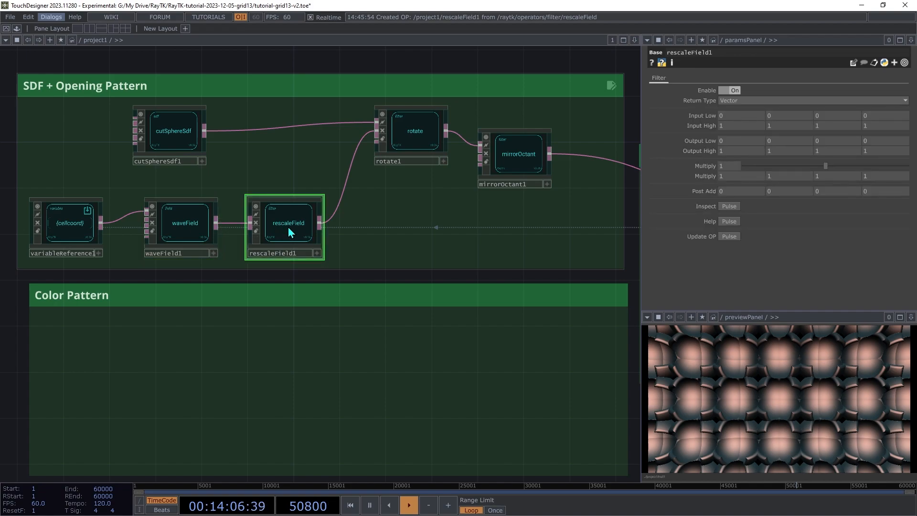
middle_click(694, 118)
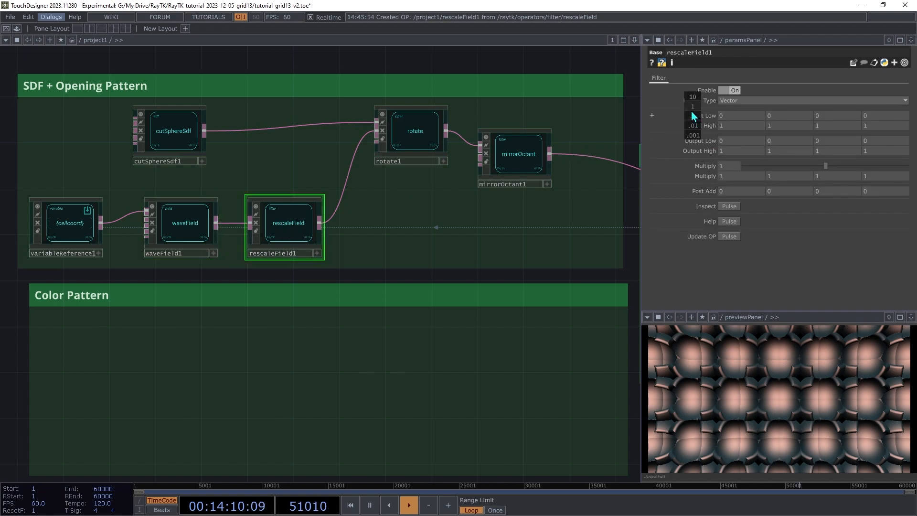
middle_drag(691, 115, 692, 117)
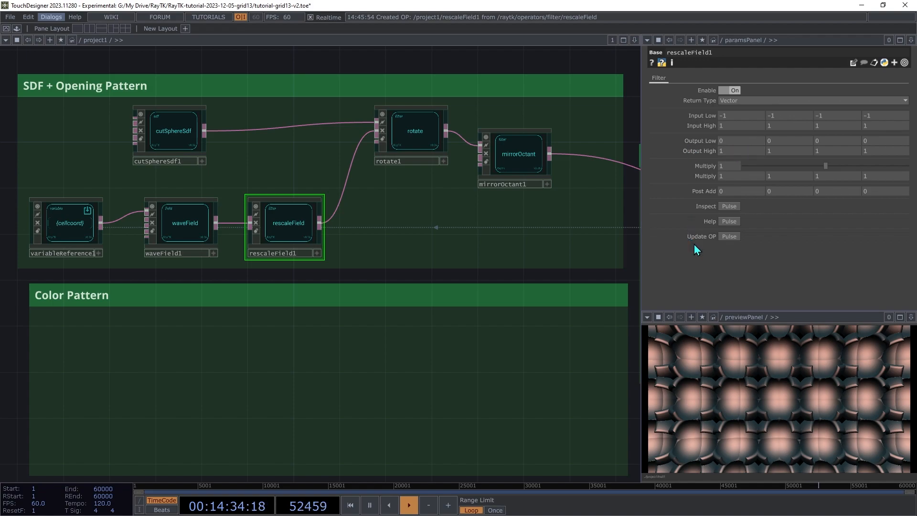
mouse_move(736, 153)
mouse_down()
mouse_move(737, 137)
mouse_move(774, 137)
mouse_move(736, 137)
mouse_up()
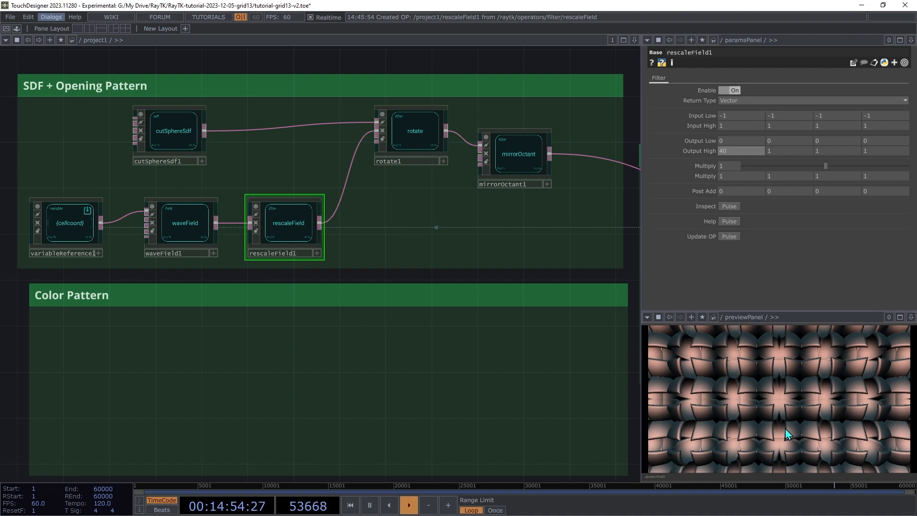
click(175, 237)
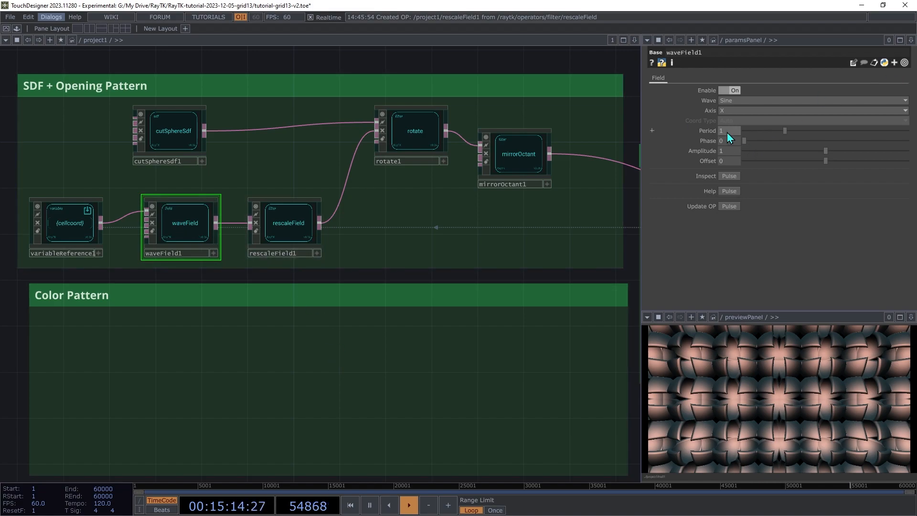
Set waveField1 to Period 4 with Axis Distance From Origin, trying out different Phase values
text(4)
key(Tab)
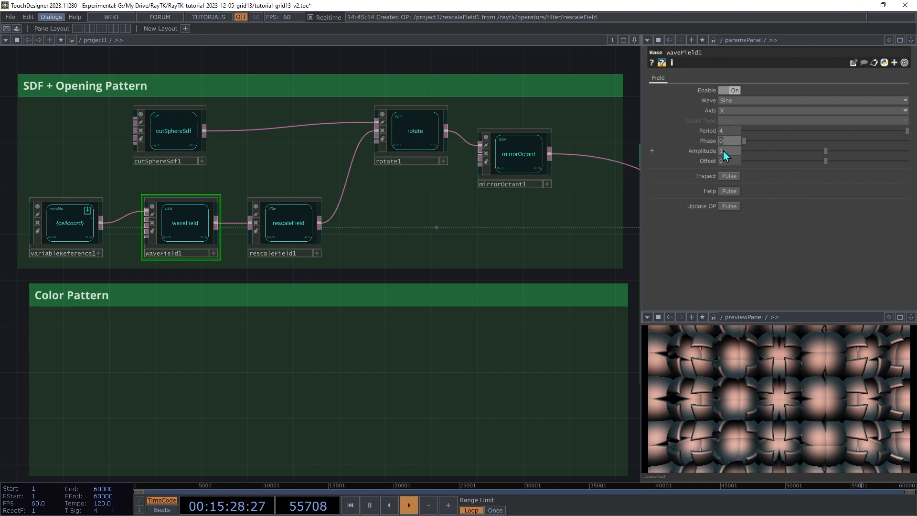
drag(744, 141, 731, 161)
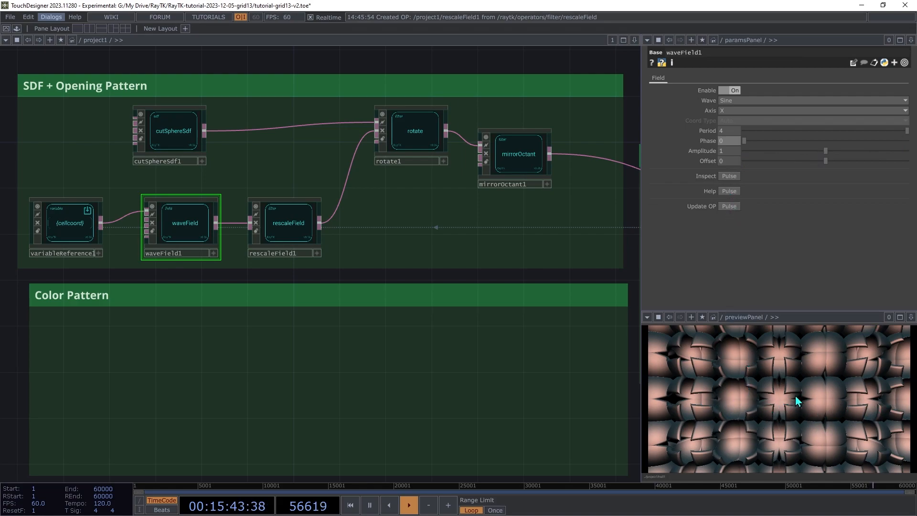
click(727, 110)
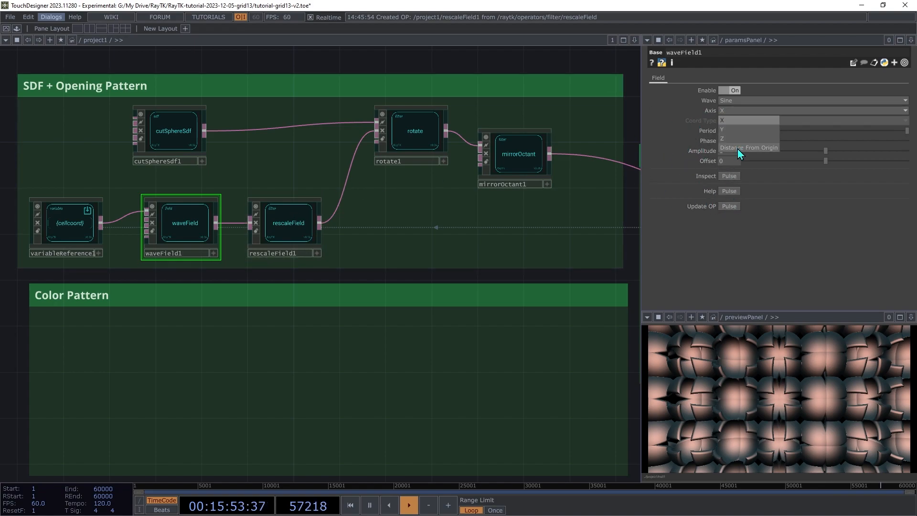
click(737, 148)
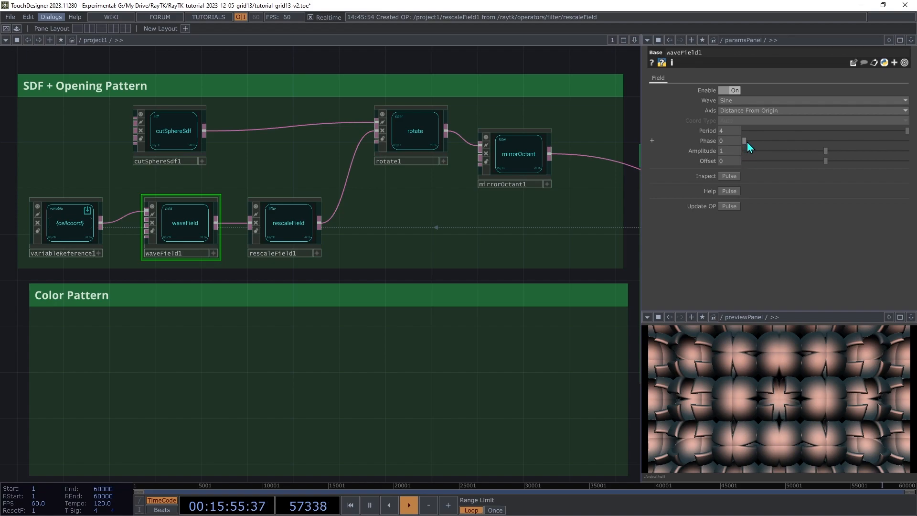
drag(744, 142, 680, 206)
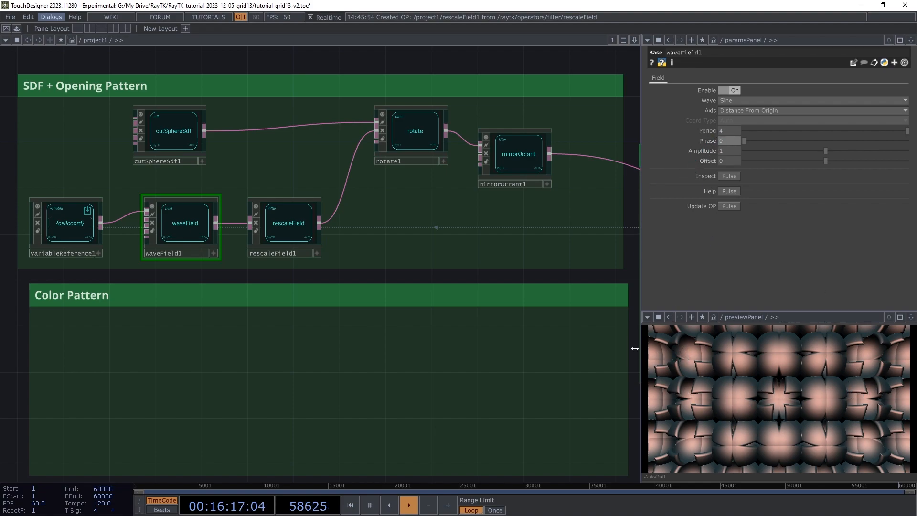
Tune rescaleField1 to Output Low -21, 3 and Output High 40, 9
click(297, 226)
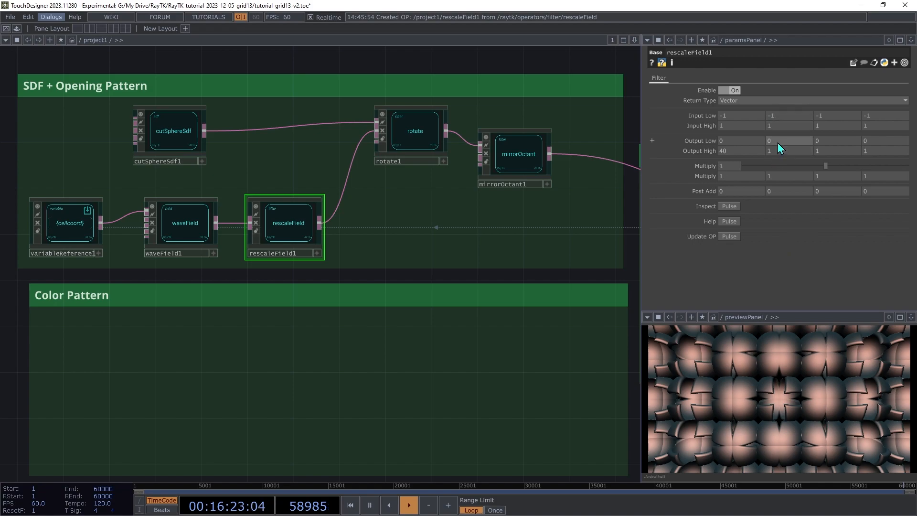
middle_drag(778, 143, 804, 138)
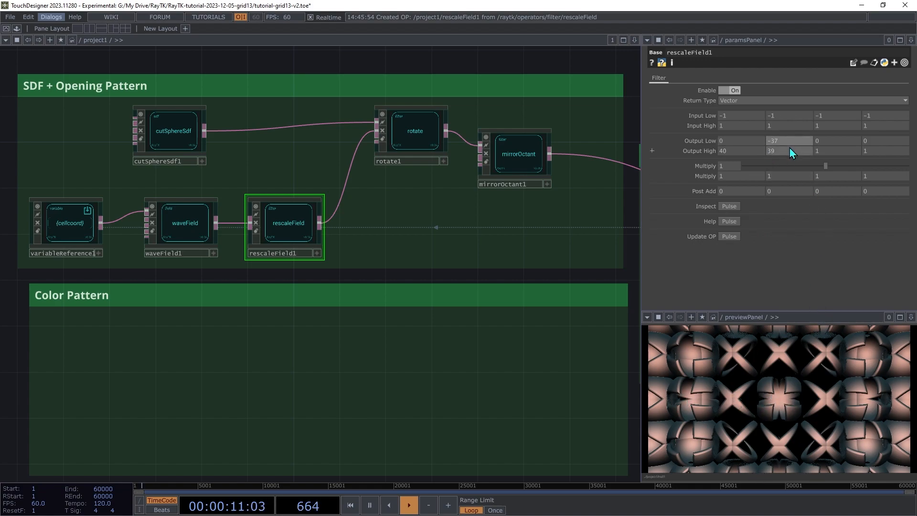
middle_drag(787, 125, 749, 128)
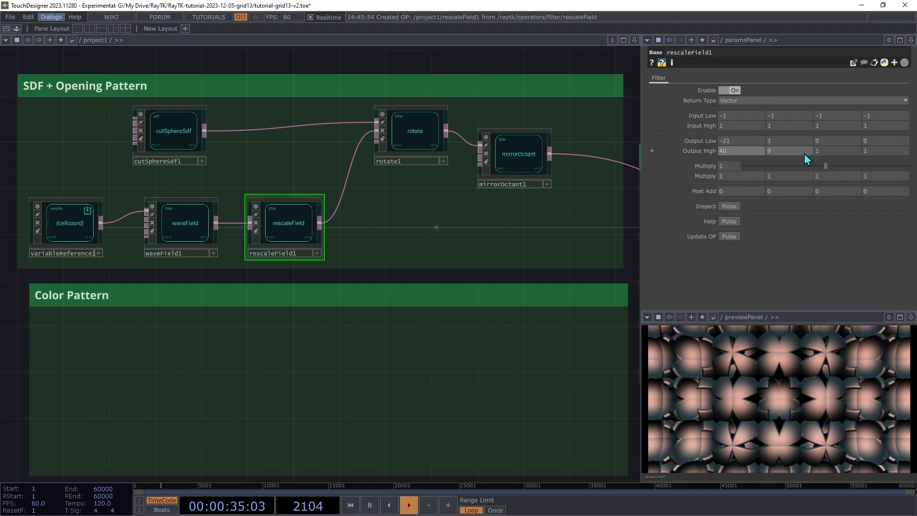
middle_drag(826, 142, 825, 126)
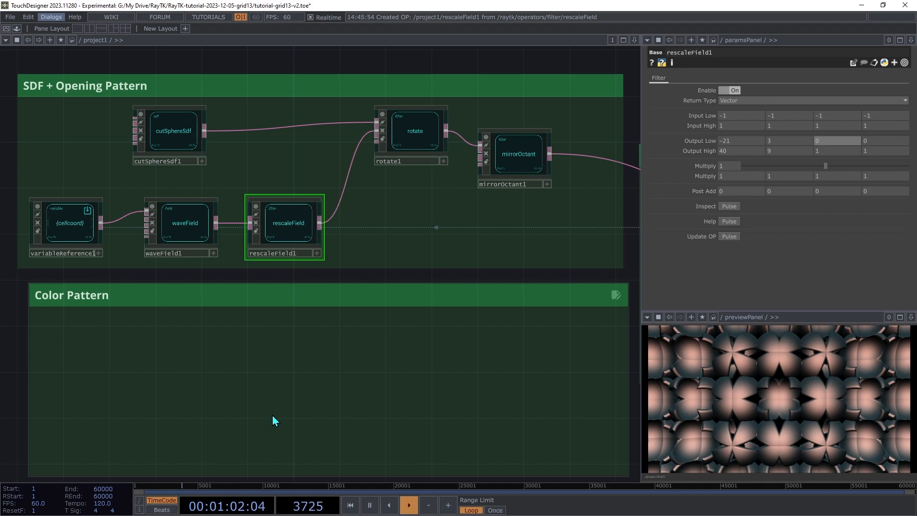
Add assignColor1 in the Color Pattern box, fed by mirrorOctant1 and feeding the render chain
key(alt+r)
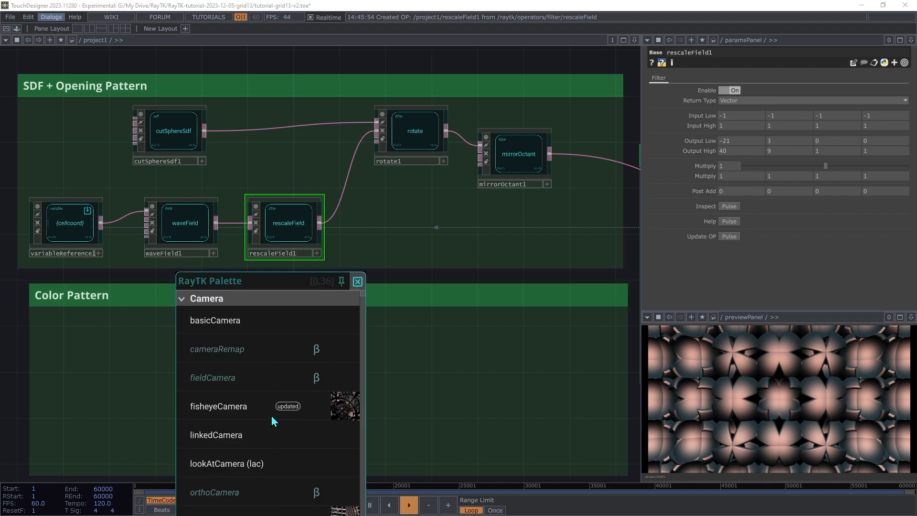
text(assign)
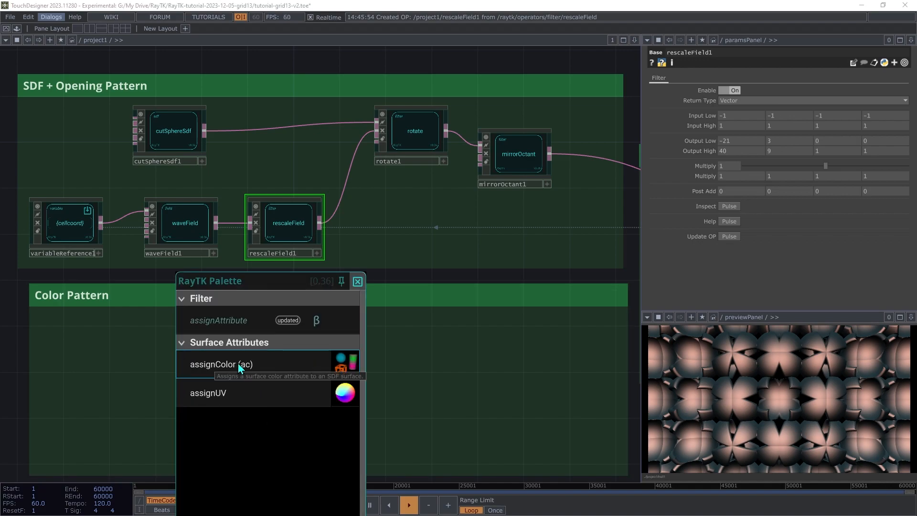
click(243, 366)
click(518, 371)
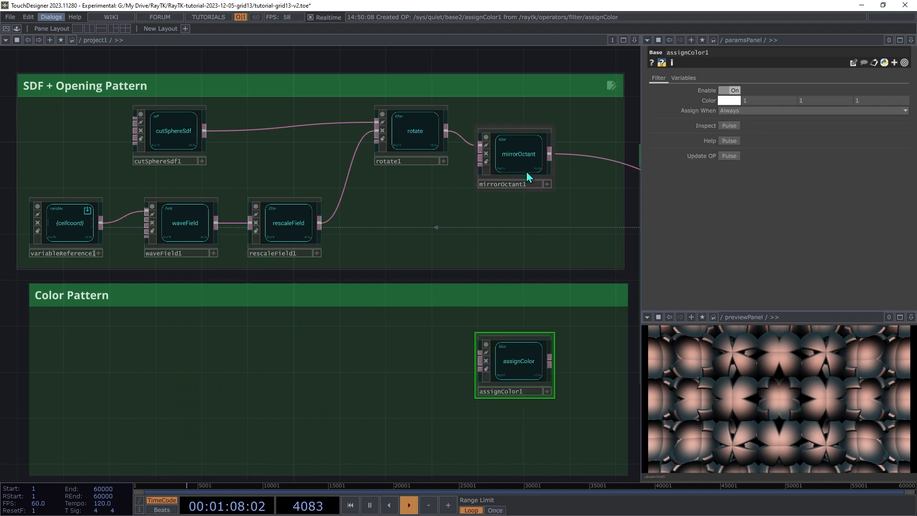
click(480, 354)
click(550, 154)
drag(550, 362, 607, 162)
drag(521, 378, 543, 354)
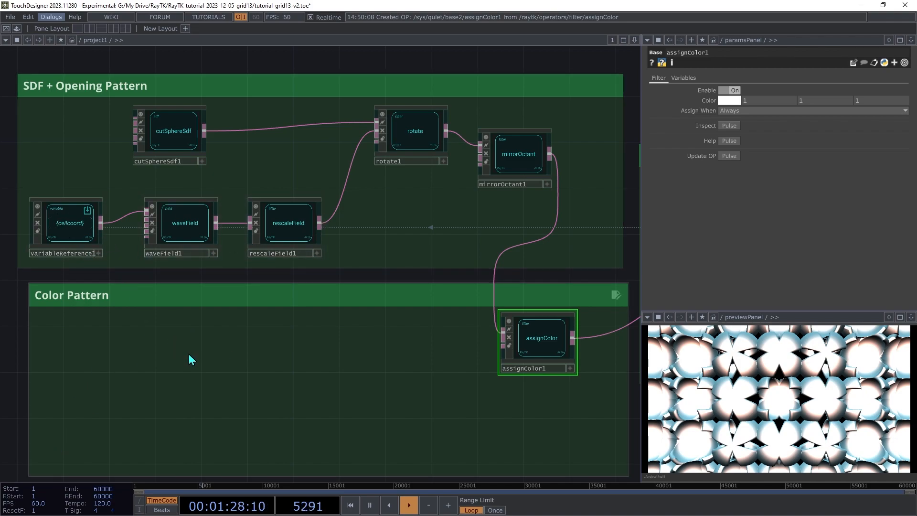
Add waveField2 in Color Pattern, fed by the cell coordinate reference, with Period 3
key(alt+r)
text(wavef)
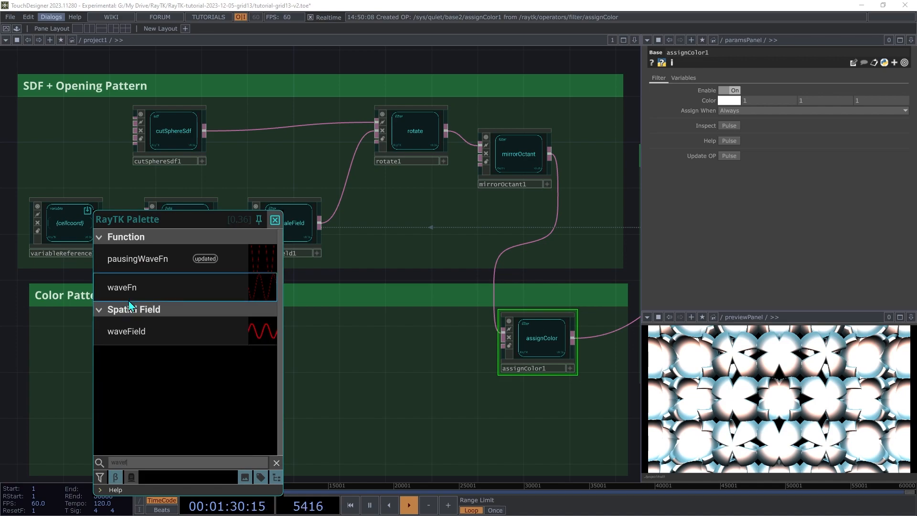
click(143, 331)
click(200, 348)
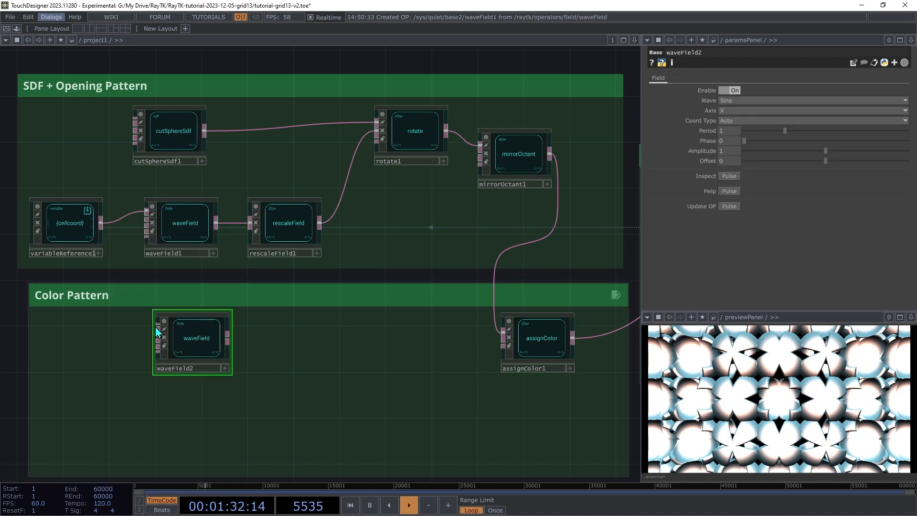
drag(155, 331, 113, 245)
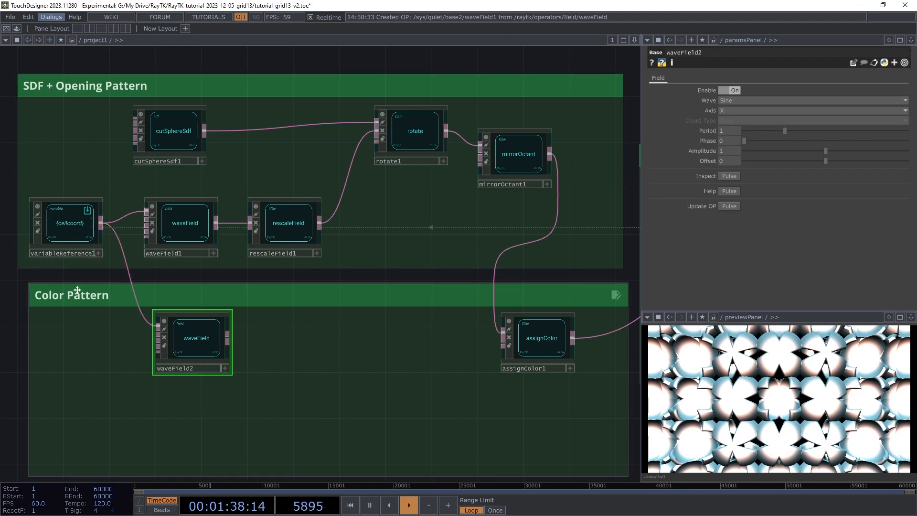
drag(175, 341, 164, 342)
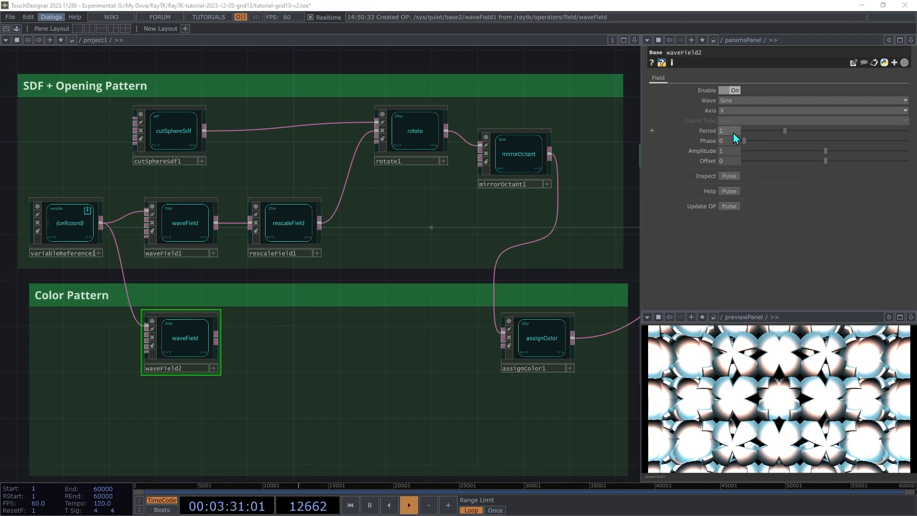
text(3)
key(Tab)
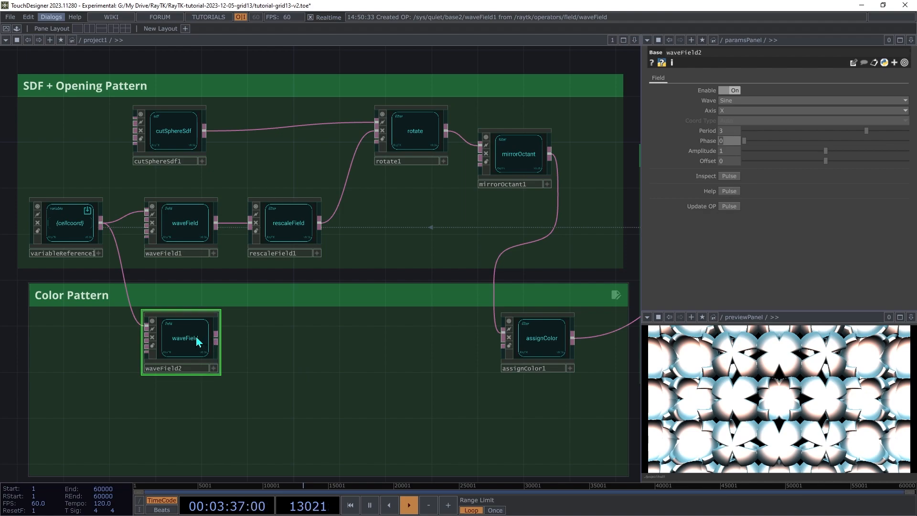
Connect waveField2 to assignColor1, then undo that connection
drag(217, 341, 498, 367)
click(499, 367)
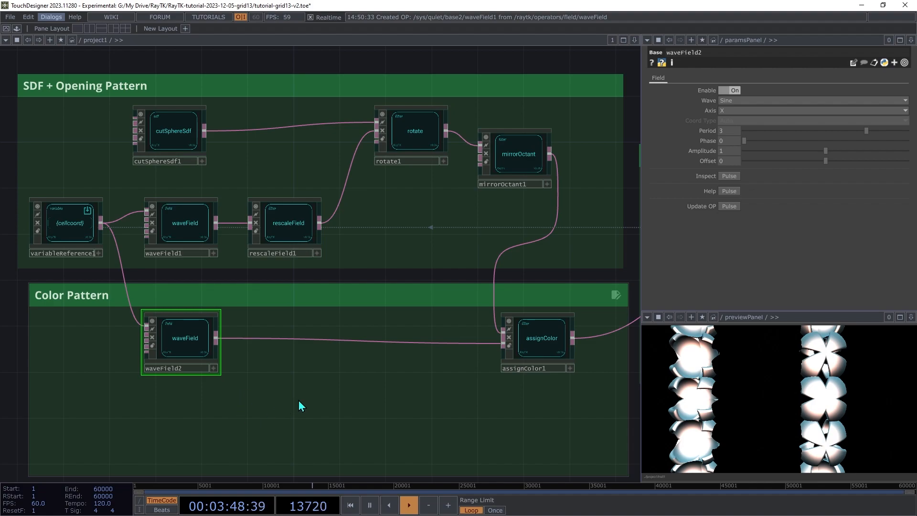
key(ctrl+z)
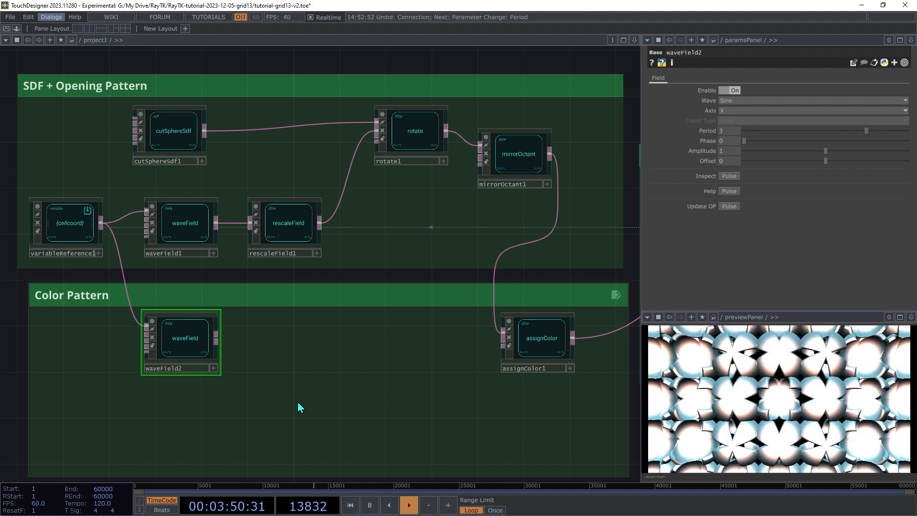
Pick a colorRampField operator from the RayTK palette
key(alt+r)
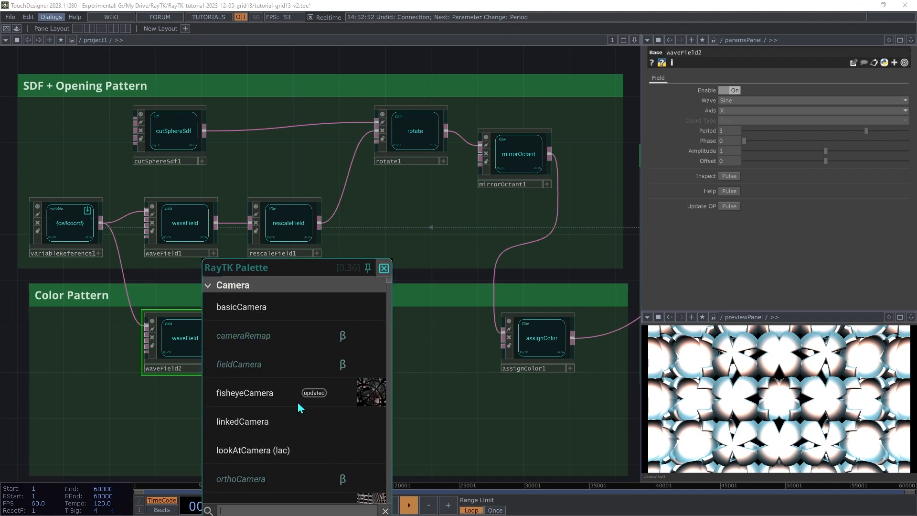
text(colorr)
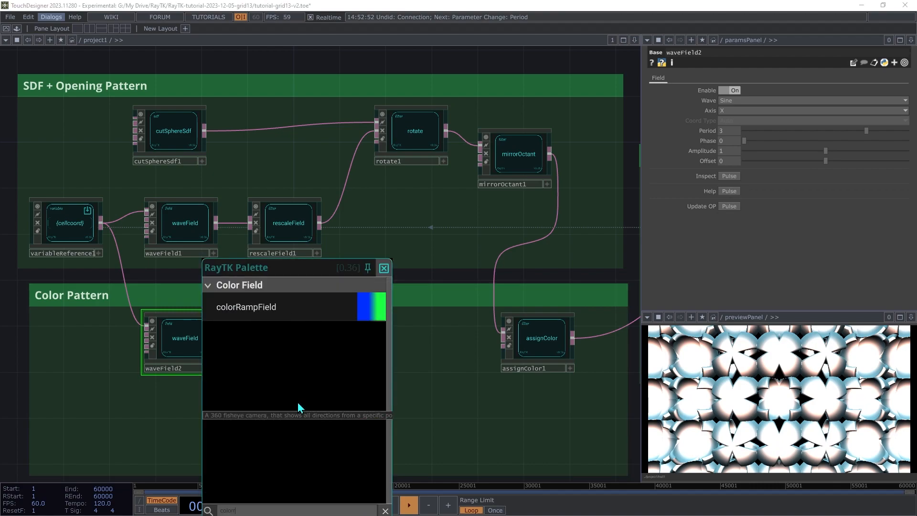
click(293, 317)
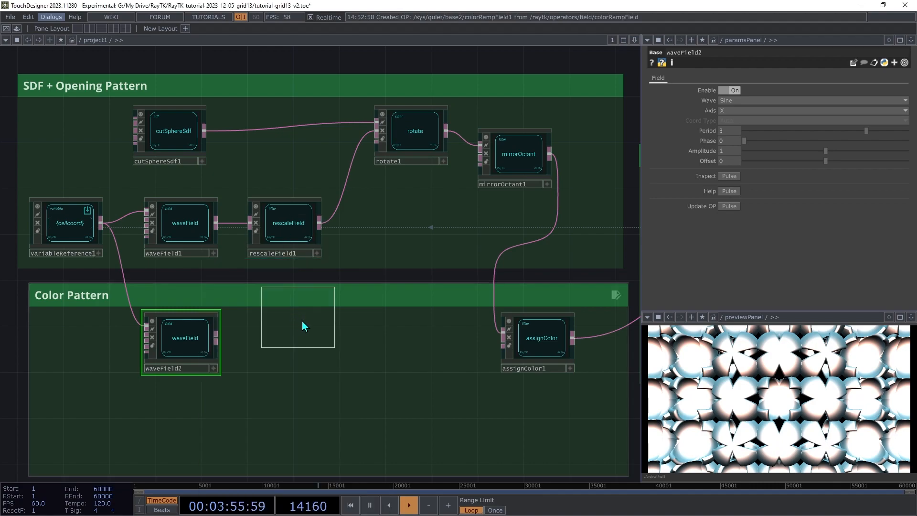
Place colorRampField1 in Color Pattern, wired from waveField2 into assignColor1
click(288, 347)
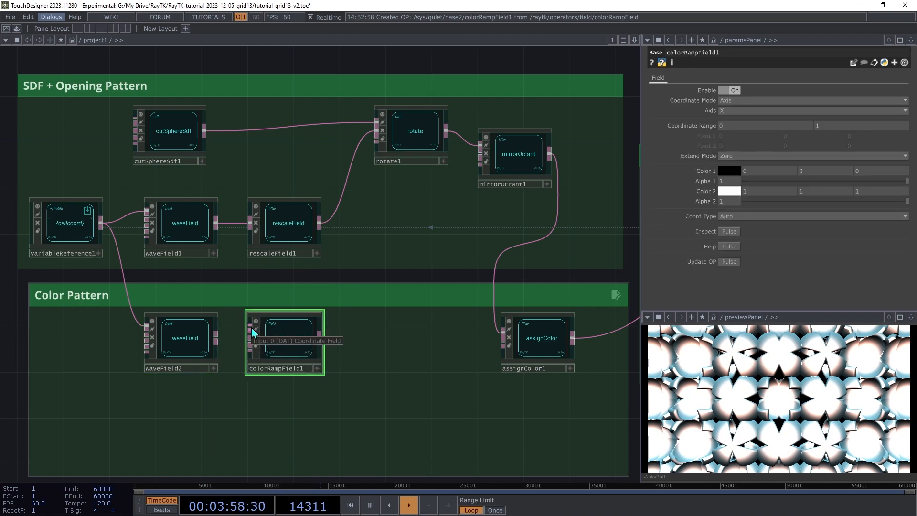
drag(252, 332, 197, 356)
drag(320, 341, 515, 369)
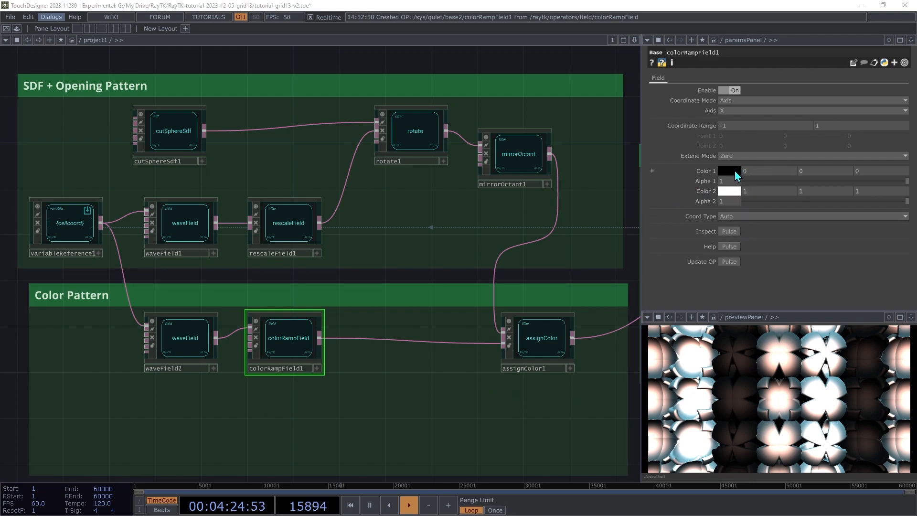
Set colorRampField1's Color 1 to light blue (0, 0.733, 1) and Color 2 to magenta (0.906, 0, 1)
click(730, 171)
drag(303, 223, 340, 203)
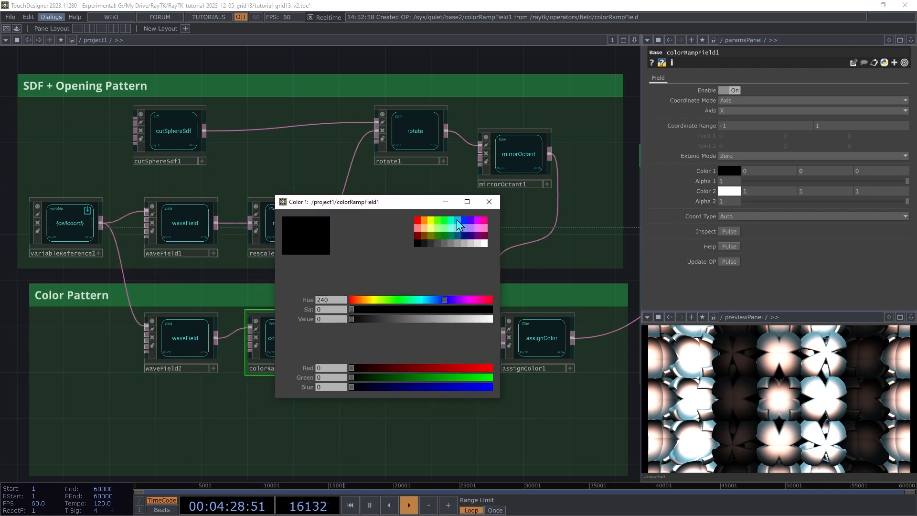
click(458, 221)
click(489, 201)
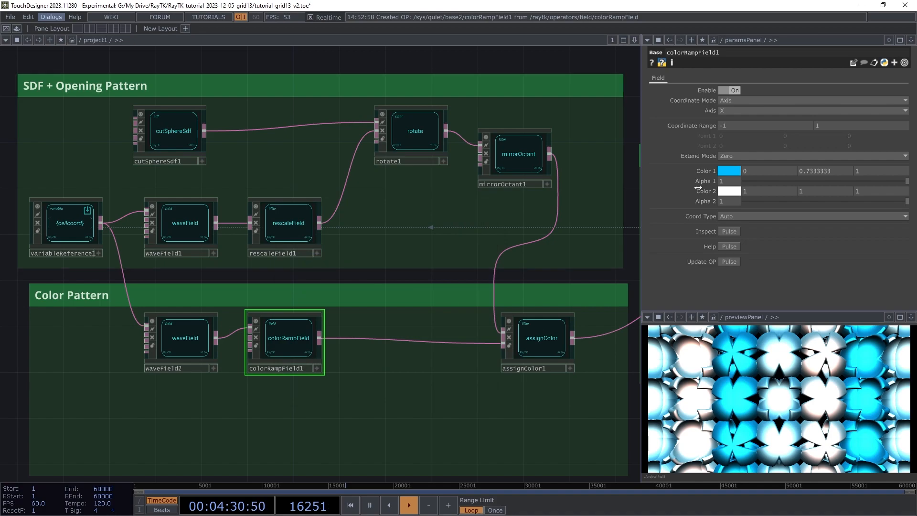
click(729, 191)
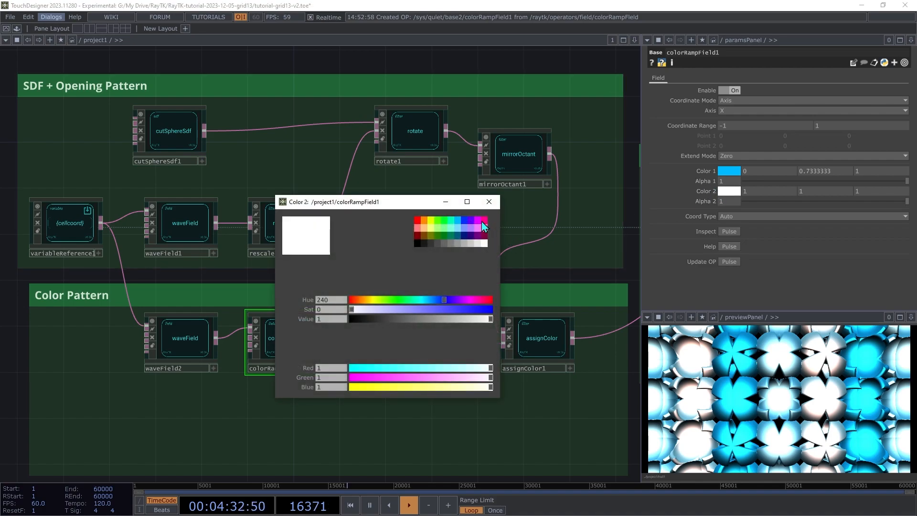
click(478, 221)
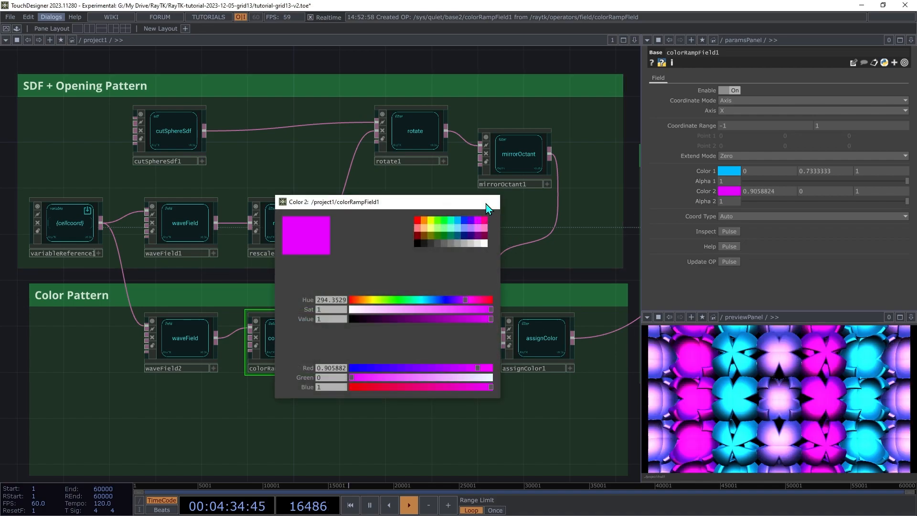
click(489, 202)
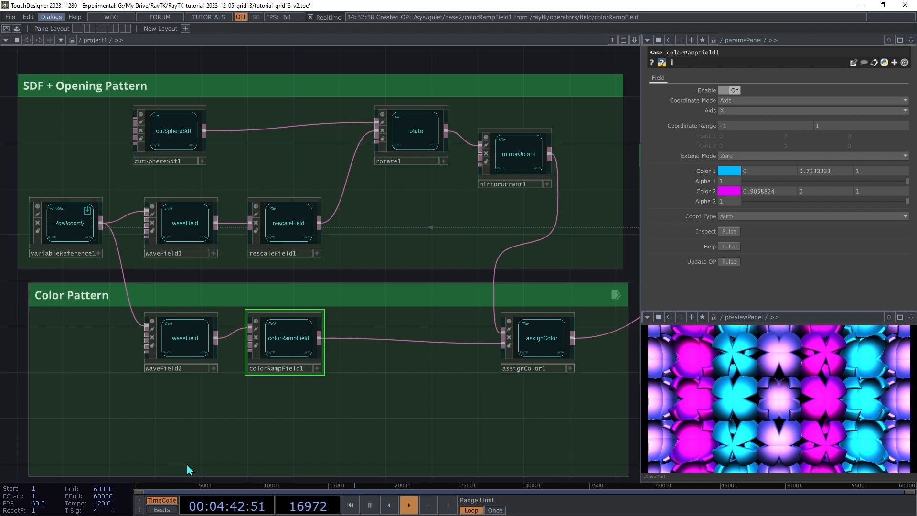
click(184, 347)
drag(752, 142, 673, 165)
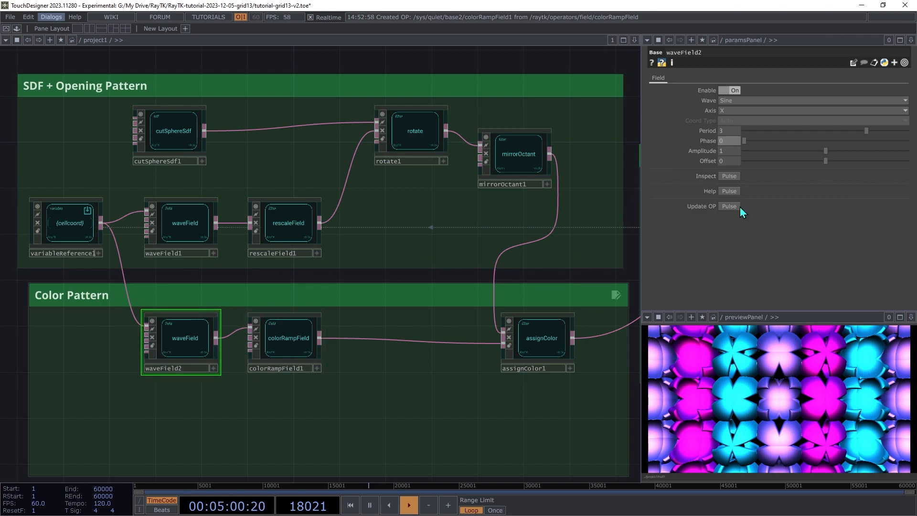
click(728, 112)
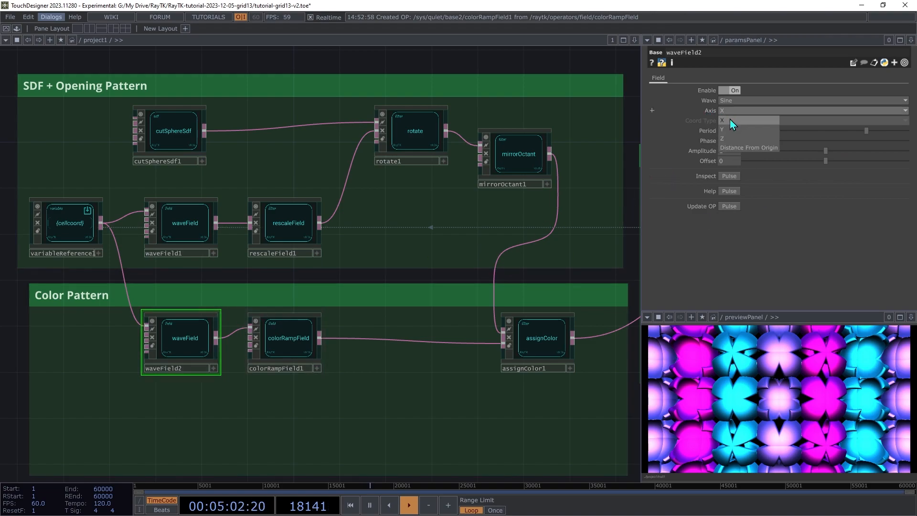
click(730, 134)
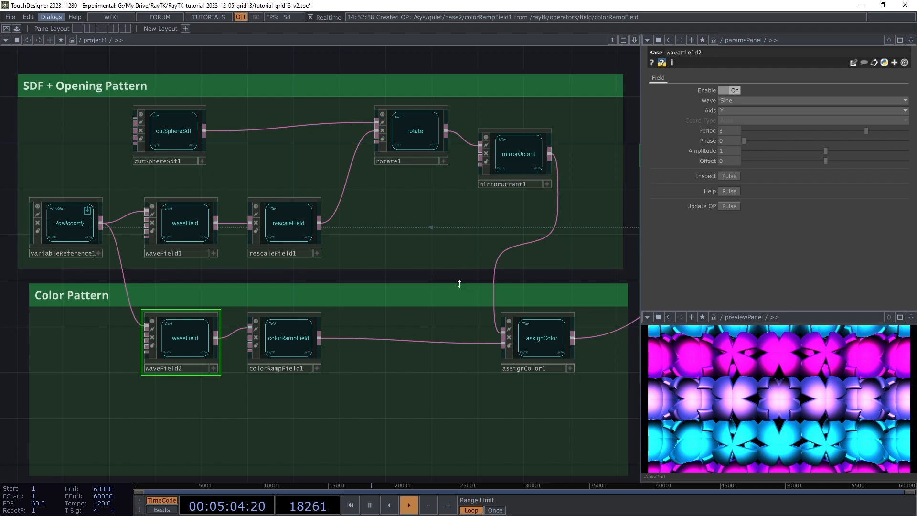
click(747, 111)
click(761, 148)
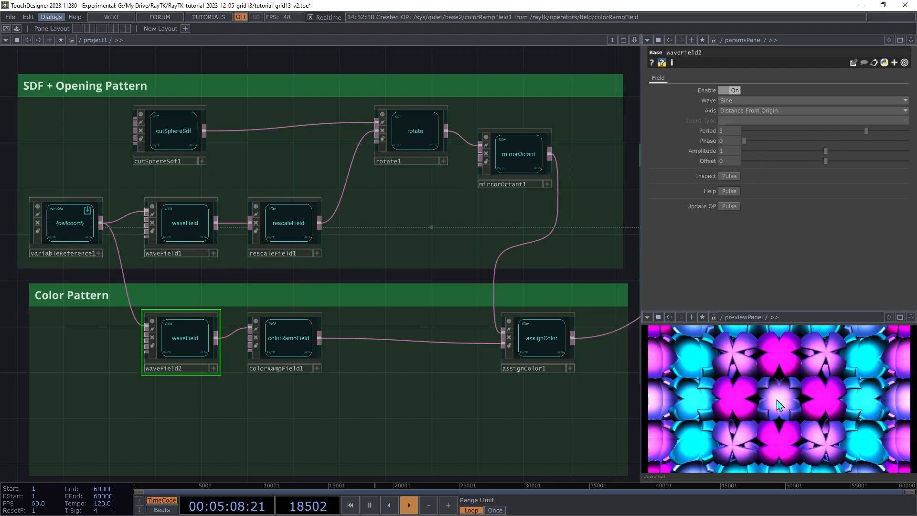
key(ctrl+z)
key(ctrl+z)
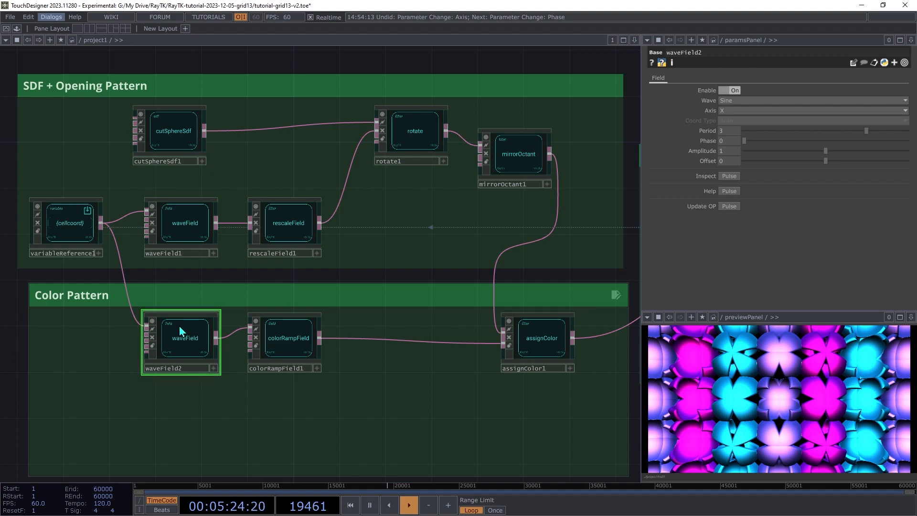
click(74, 228)
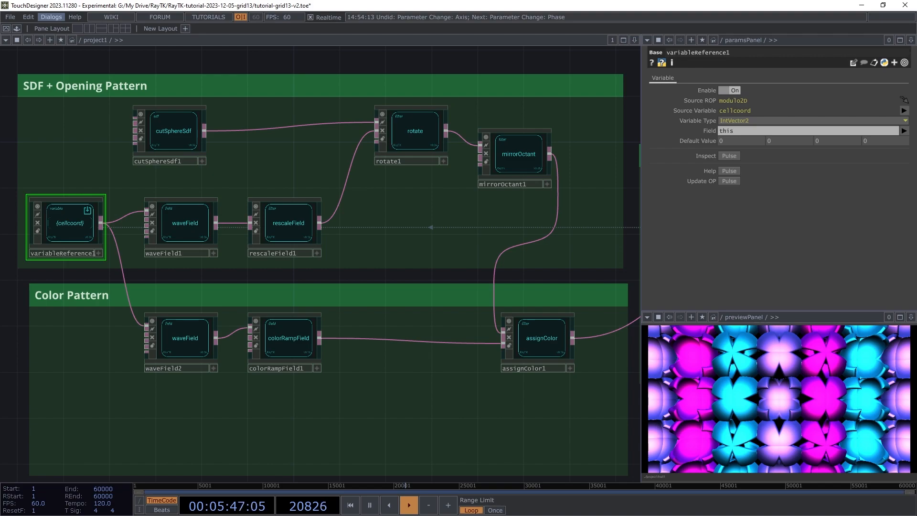
Add an octahedronSdf1 operator in the Gems box
drag(766, 302, 208, 290)
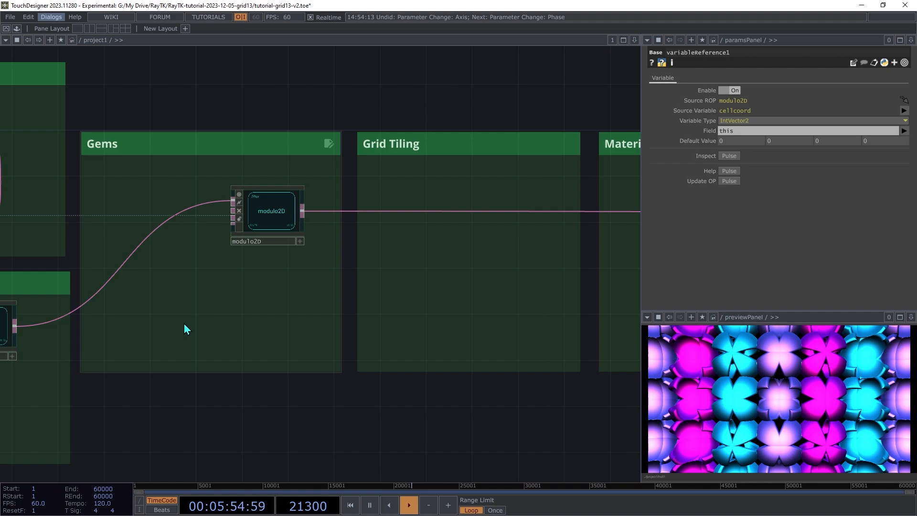
key(alt+r)
text(oc)
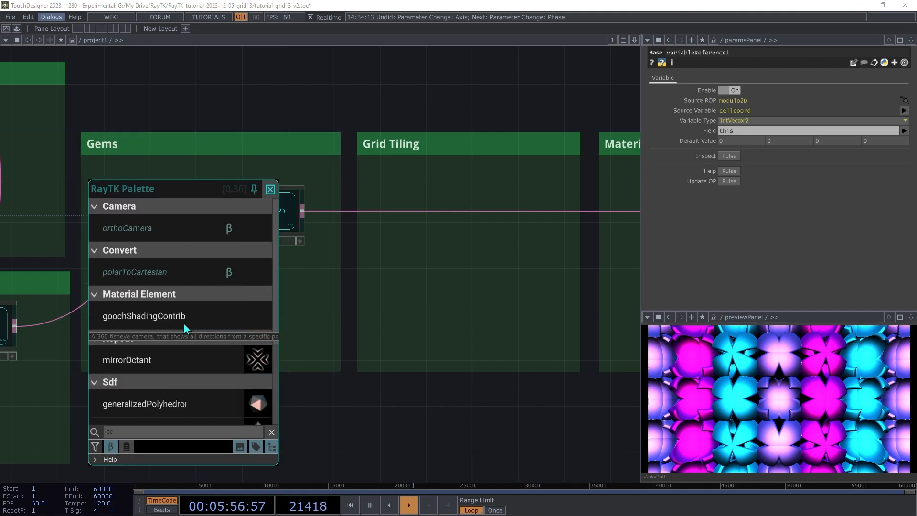
text(t)
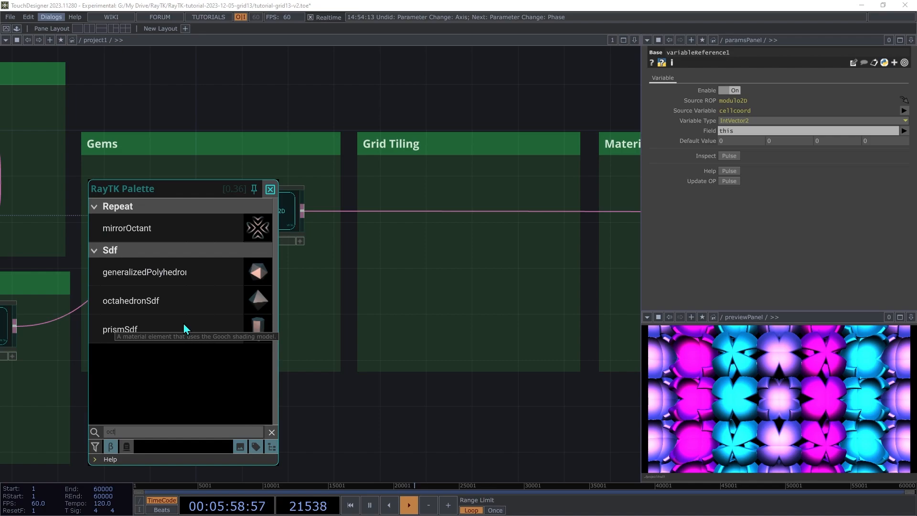
click(159, 303)
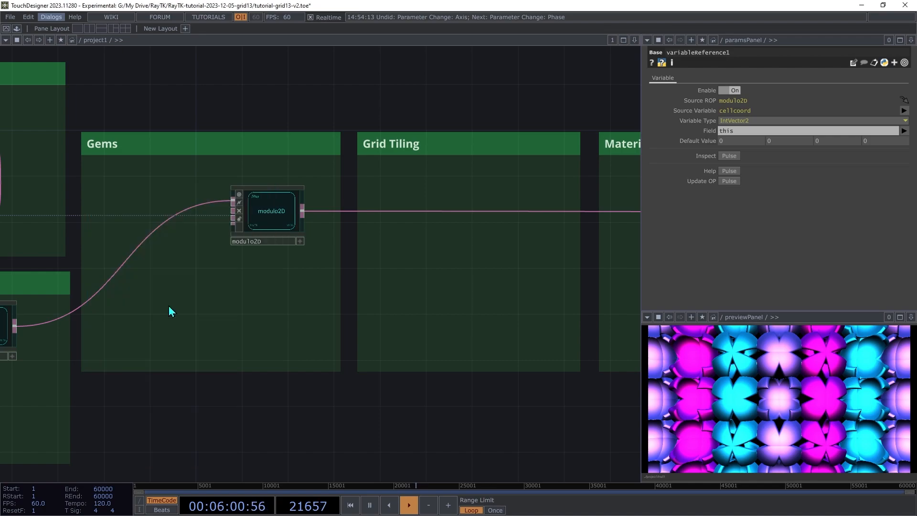
click(191, 316)
Move modulo2D into the Grid Tiling box and reselect octahedronSdf1
drag(277, 227, 525, 226)
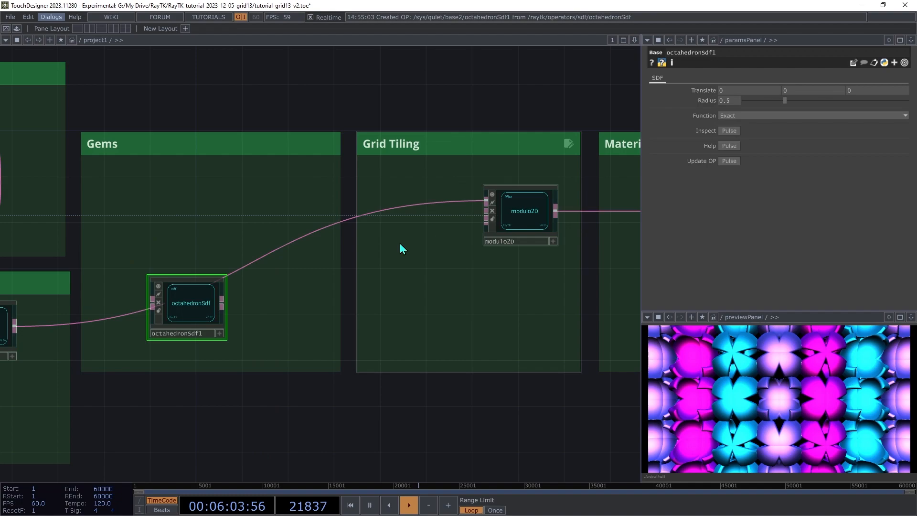
click(10, 317)
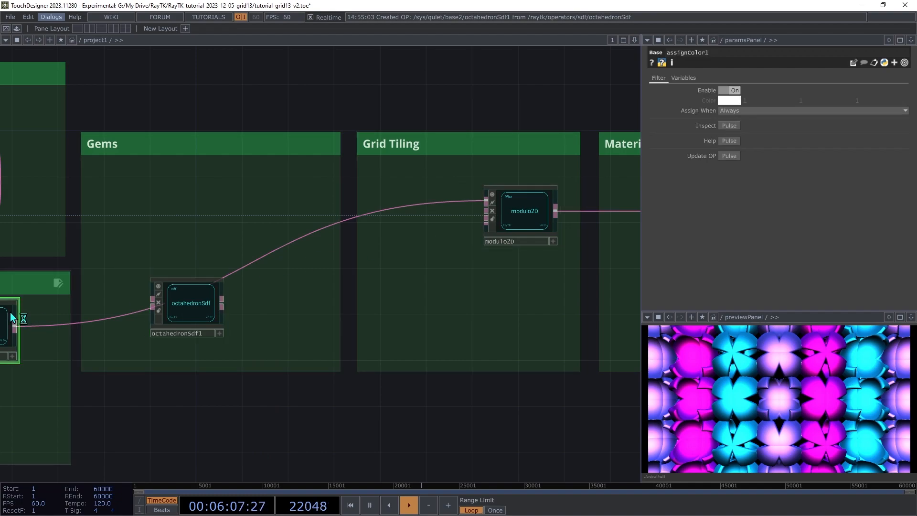
click(199, 310)
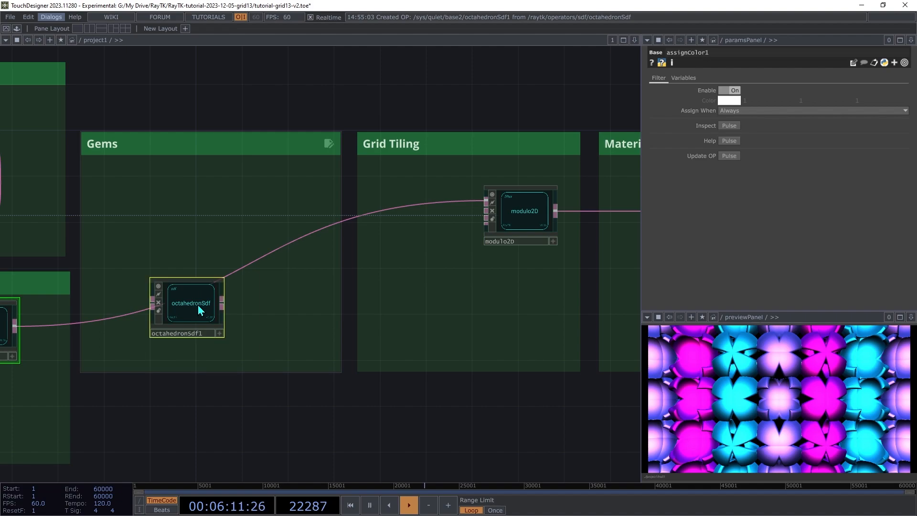
Union octahedronSdf1 with the gem chain via combine1 (Simple Union) and shrink its Radius to 0.146
right_click(214, 233)
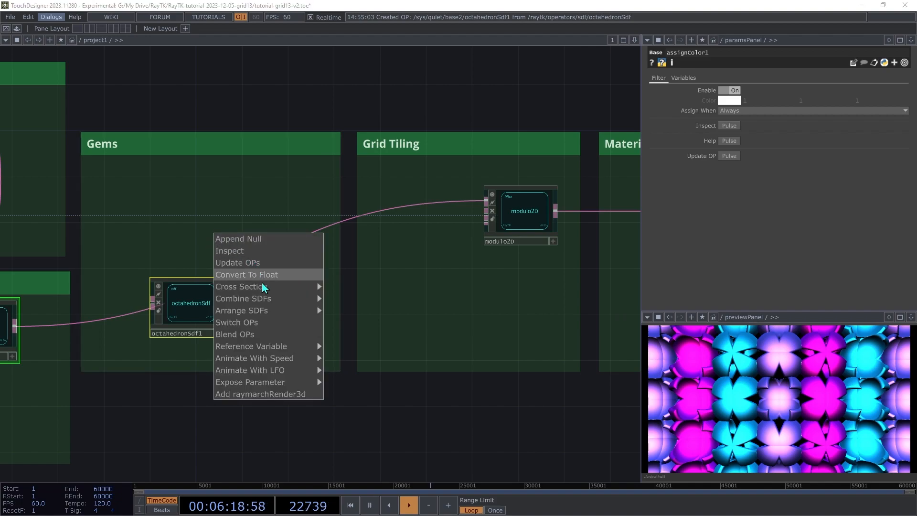
mouse_move(266, 300)
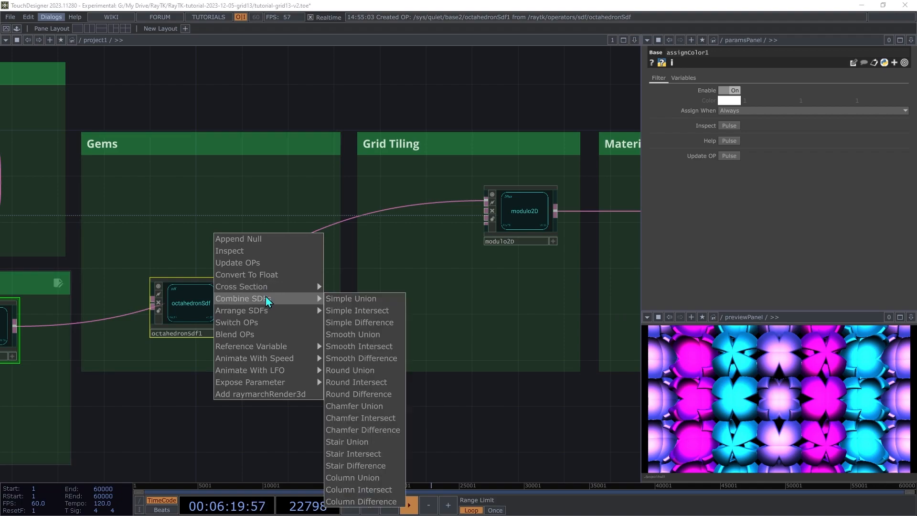
click(343, 300)
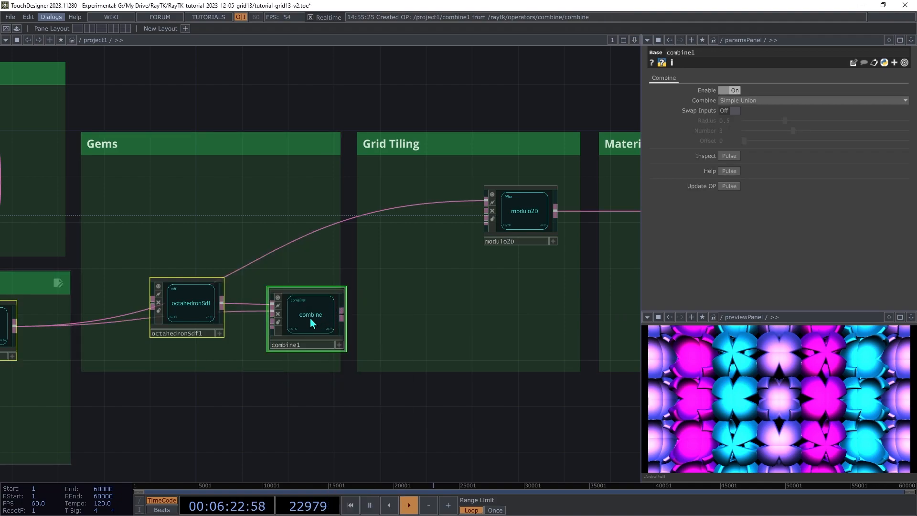
drag(313, 323, 485, 201)
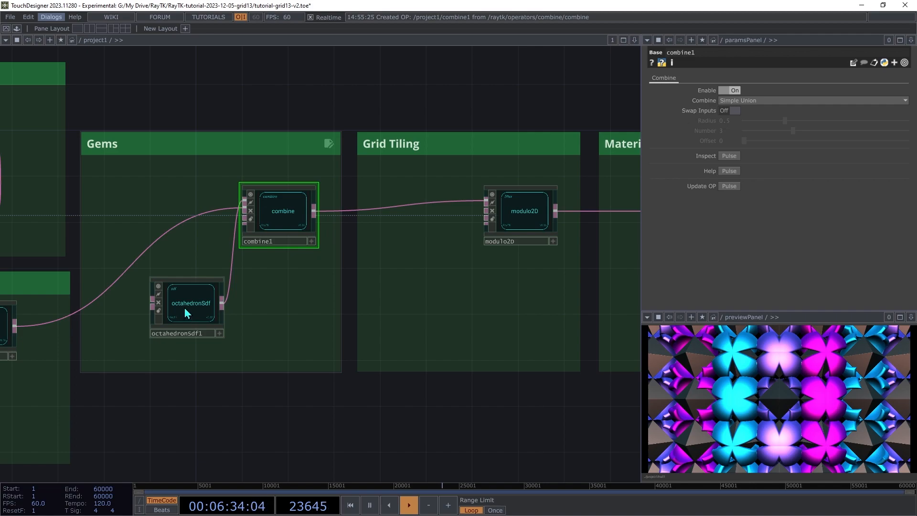
drag(187, 311, 154, 311)
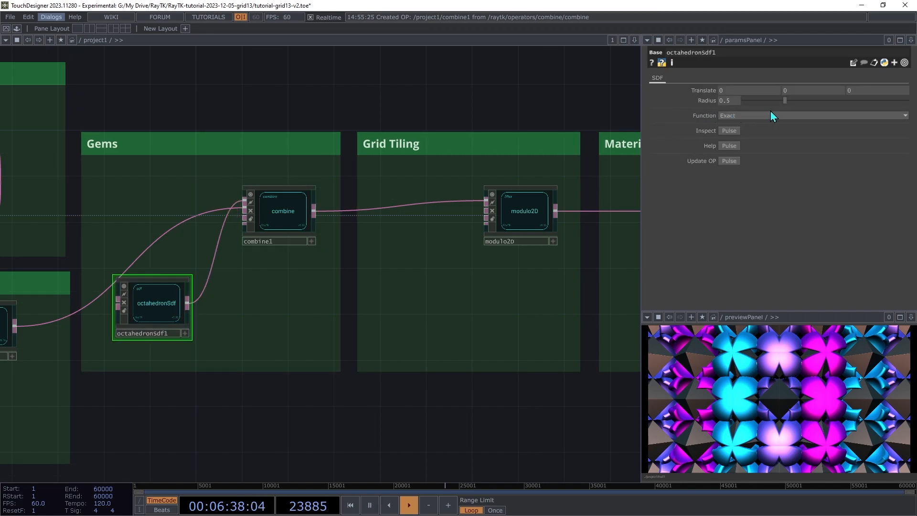
drag(786, 102, 758, 114)
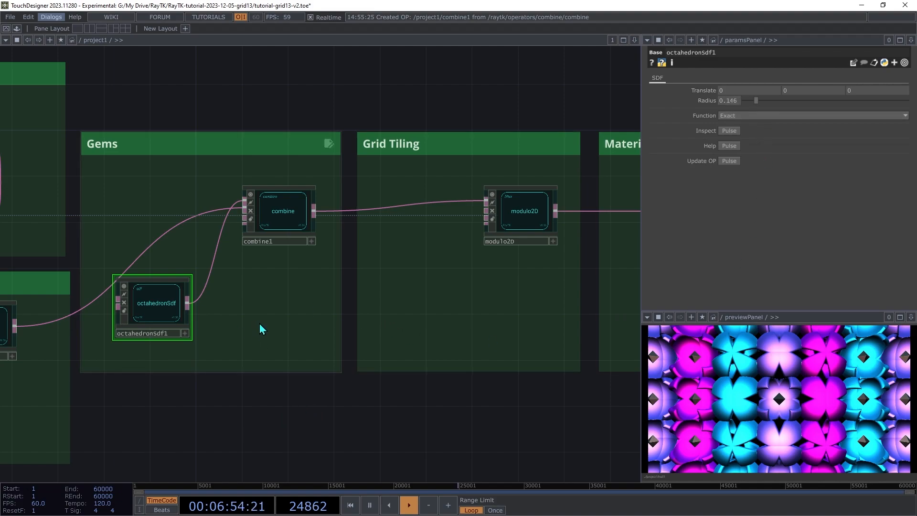
Insert assignColor2 between octahedronSdf1 and combine1, and reconnect the sphere chain into combine1
key(alt+r)
text(assi)
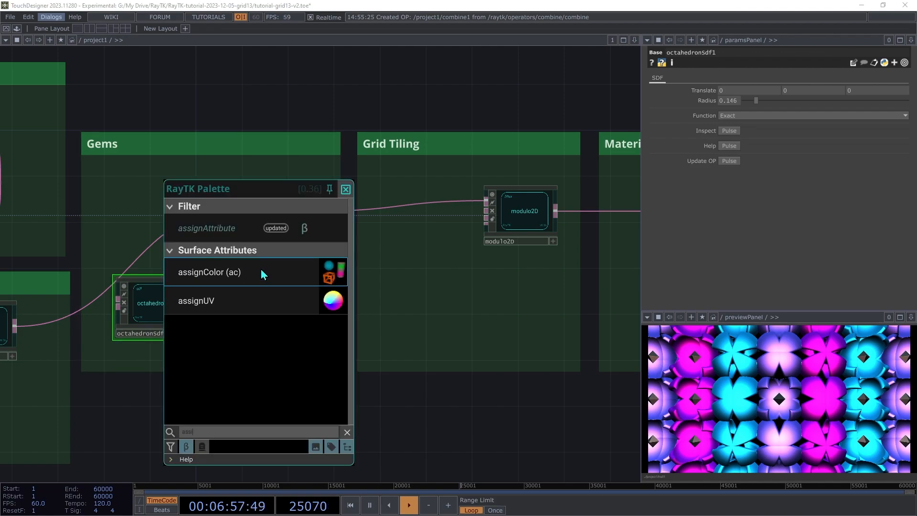
click(260, 273)
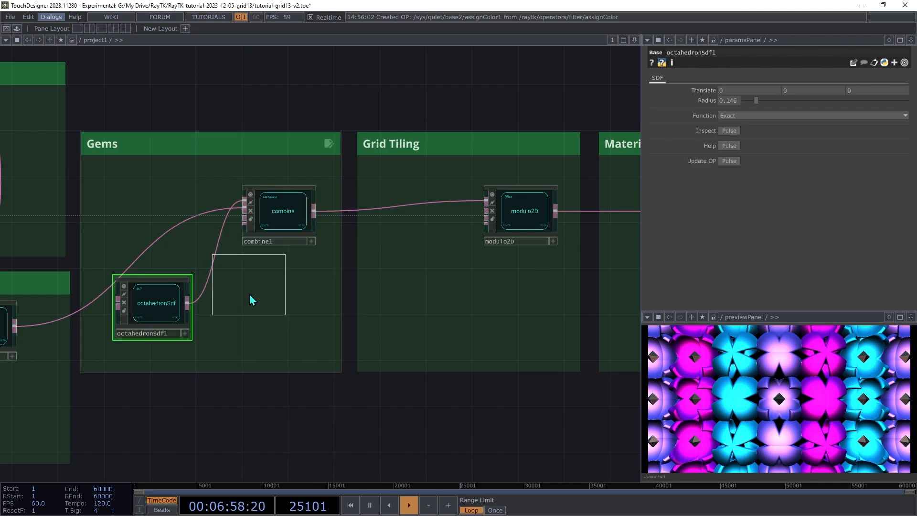
click(246, 309)
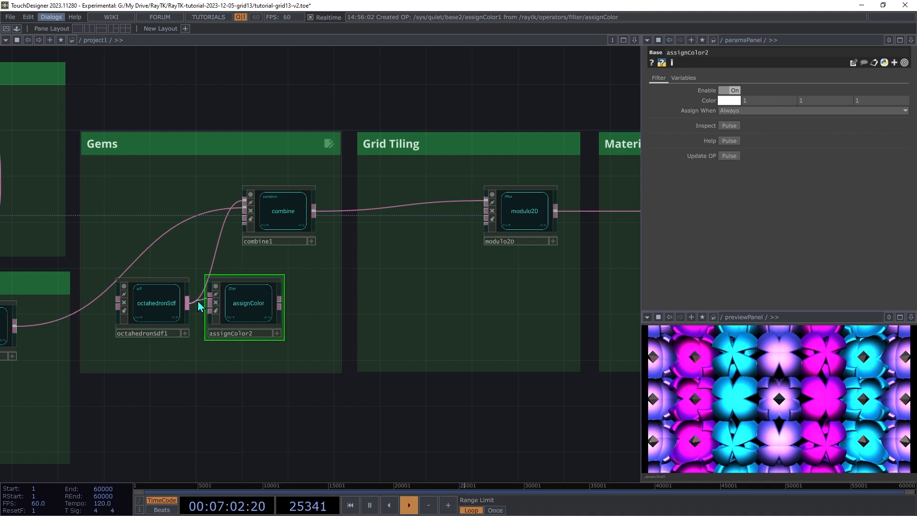
click(281, 303)
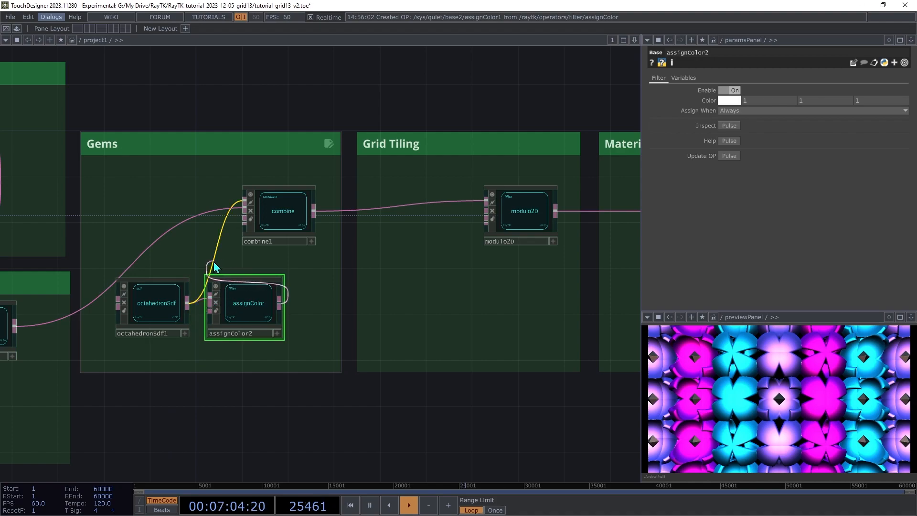
click(225, 213)
click(245, 204)
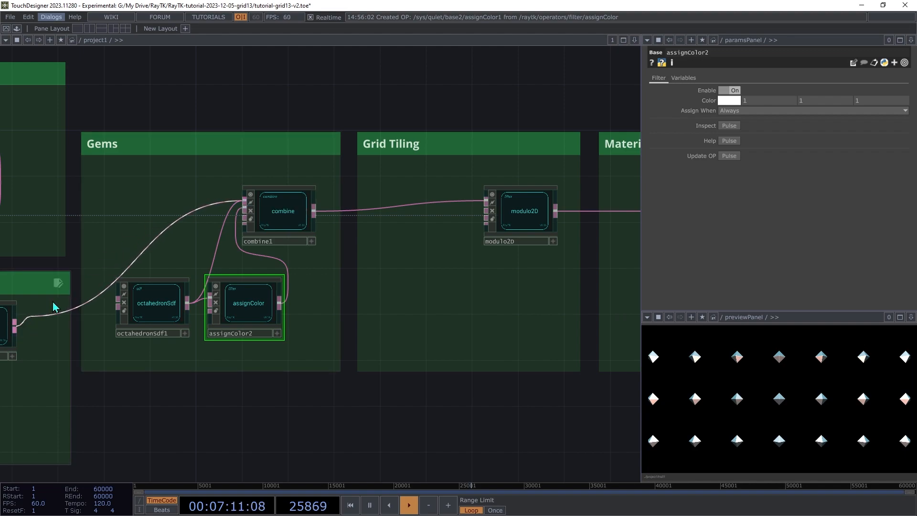
click(14, 325)
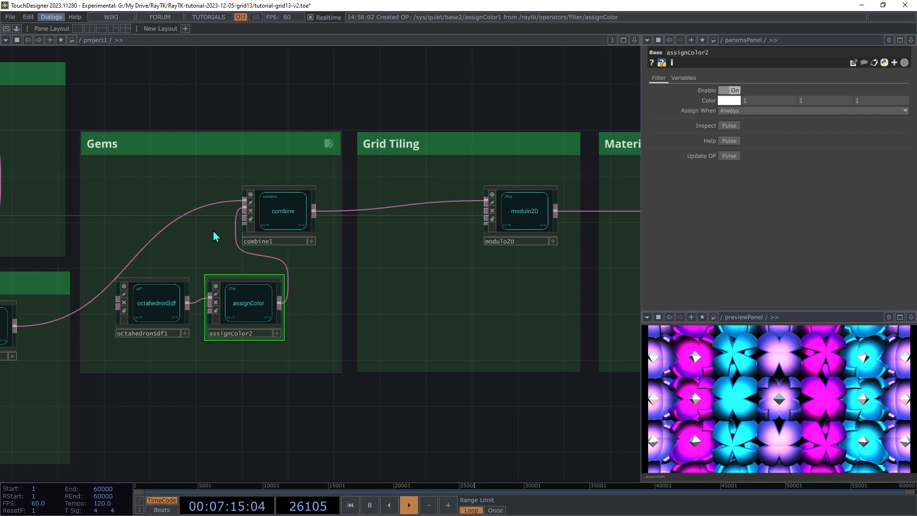
Toggle combine1's Enable off and on to compare, leaving it enabled
click(281, 216)
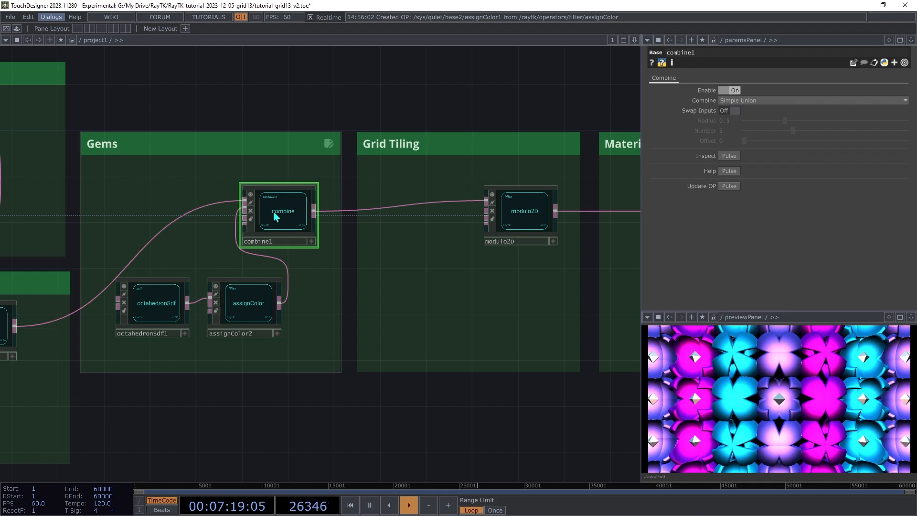
click(727, 90)
click(727, 89)
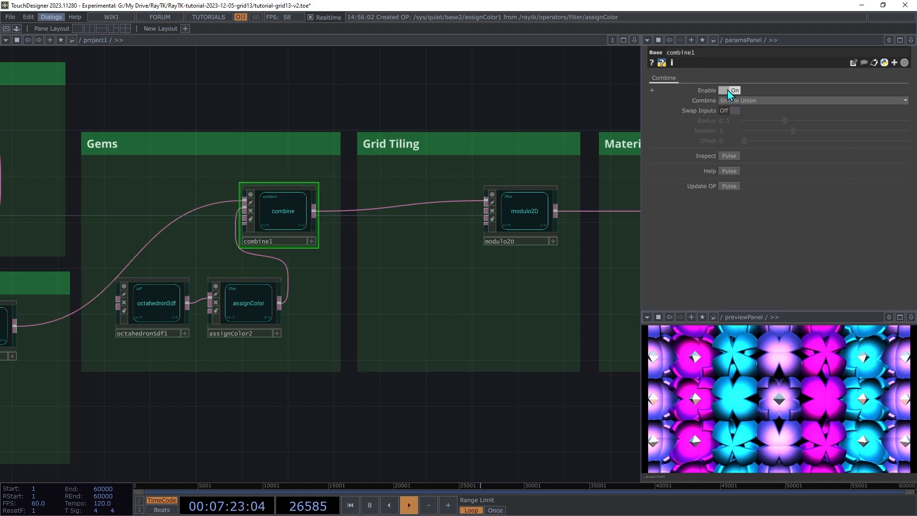
click(727, 90)
click(727, 90)
Add a modularMat1 from the RayTK palette and wire it between modulo2D and raymarchRender3D
drag(352, 351, 125, 358)
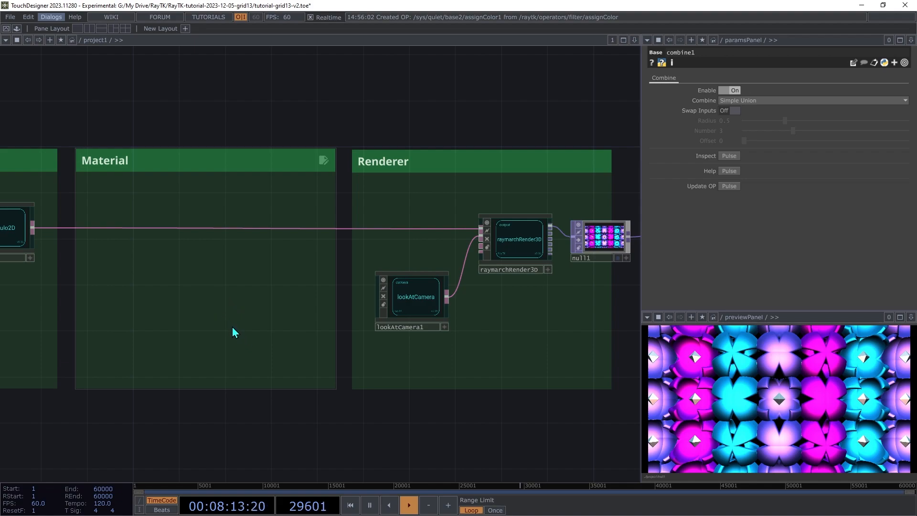
key(alt+r)
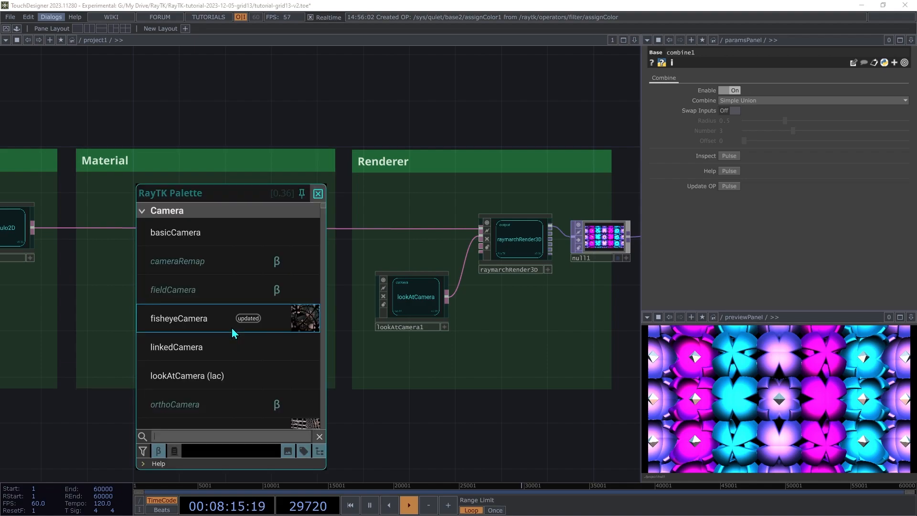
text(modular)
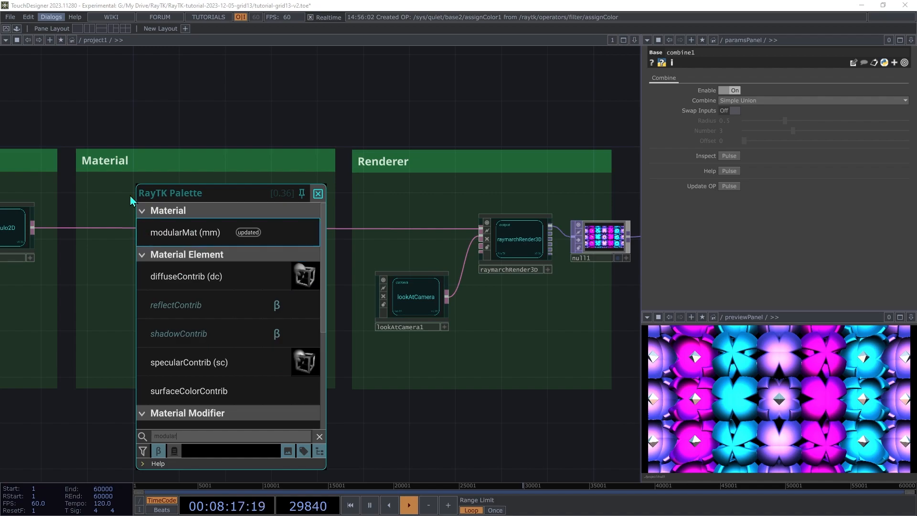
click(185, 241)
click(218, 238)
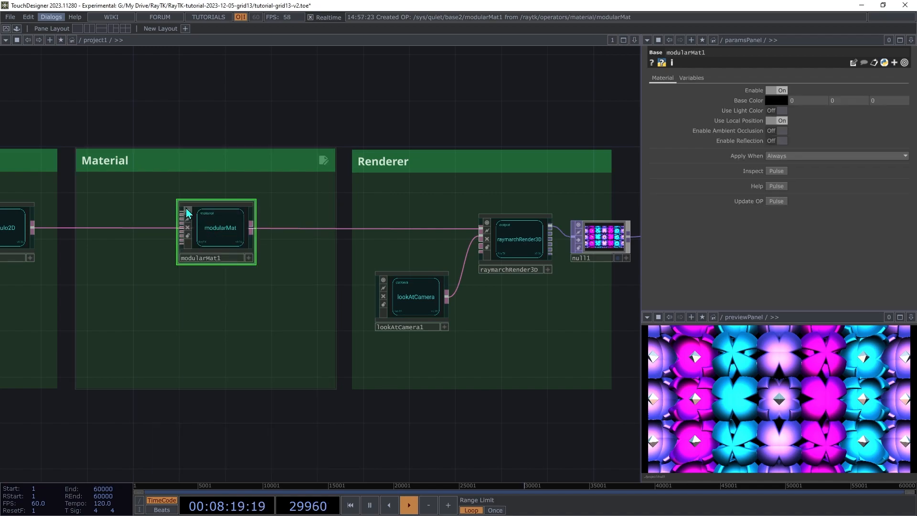
drag(181, 213, 32, 227)
drag(251, 229, 292, 233)
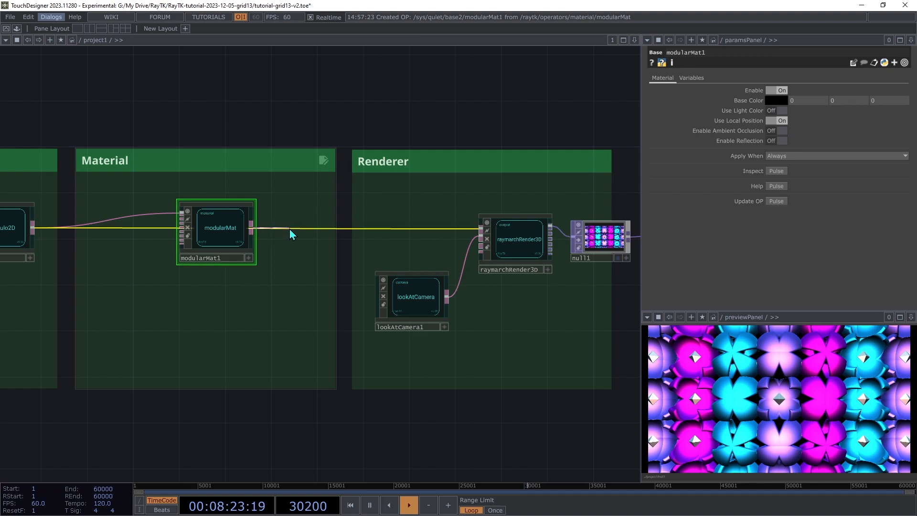
drag(213, 240, 270, 241)
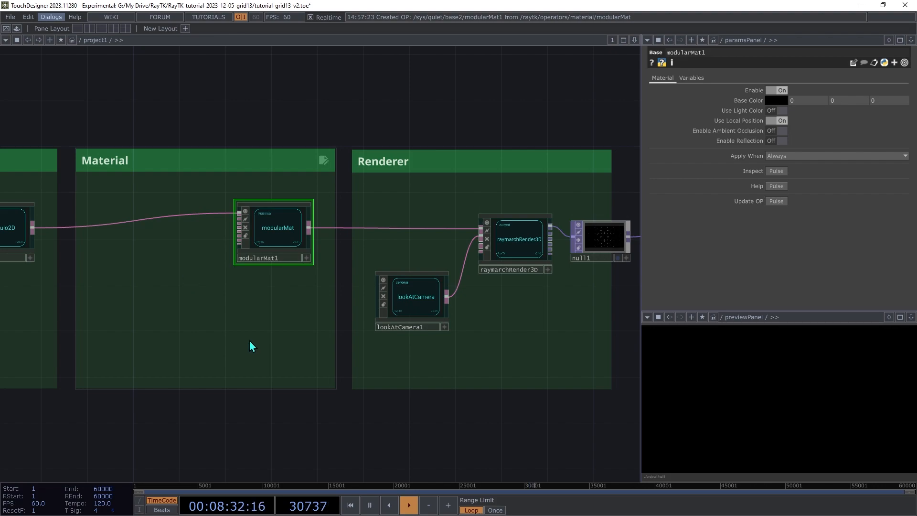
Add an Oren-Nayar diffuseContrib1 feeding modularMat1, placed up and left of it
right_click(128, 321)
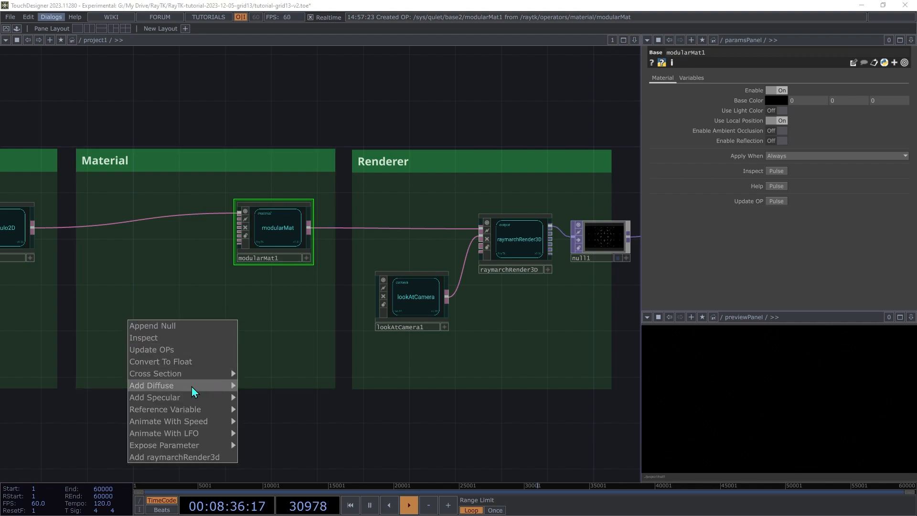
mouse_move(189, 387)
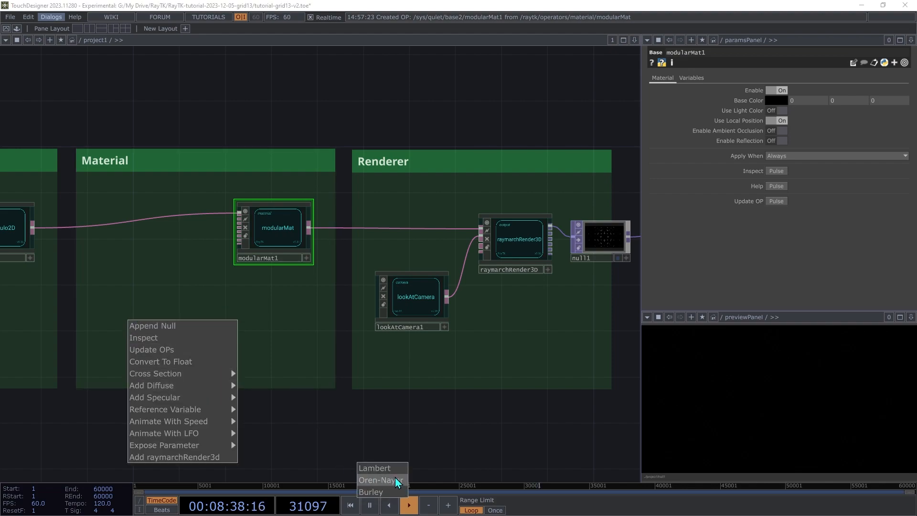
click(380, 480)
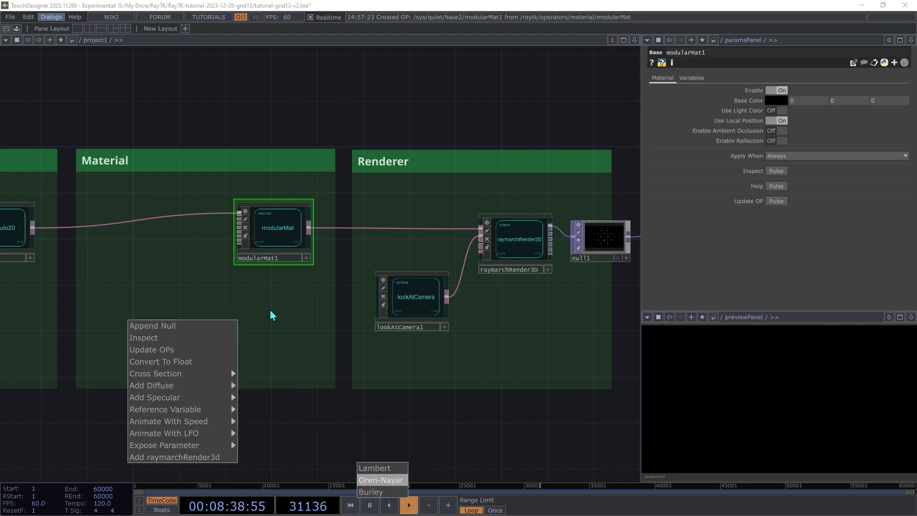
click(130, 316)
drag(135, 306, 148, 269)
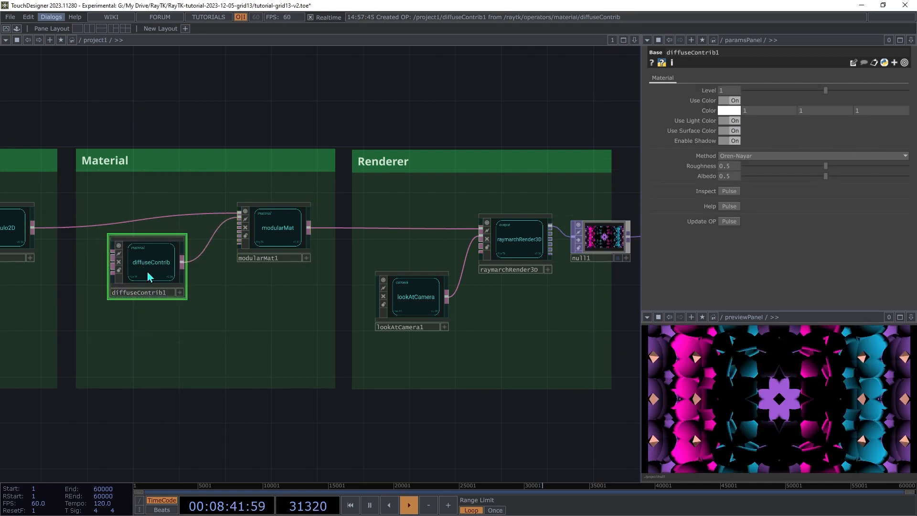
click(281, 235)
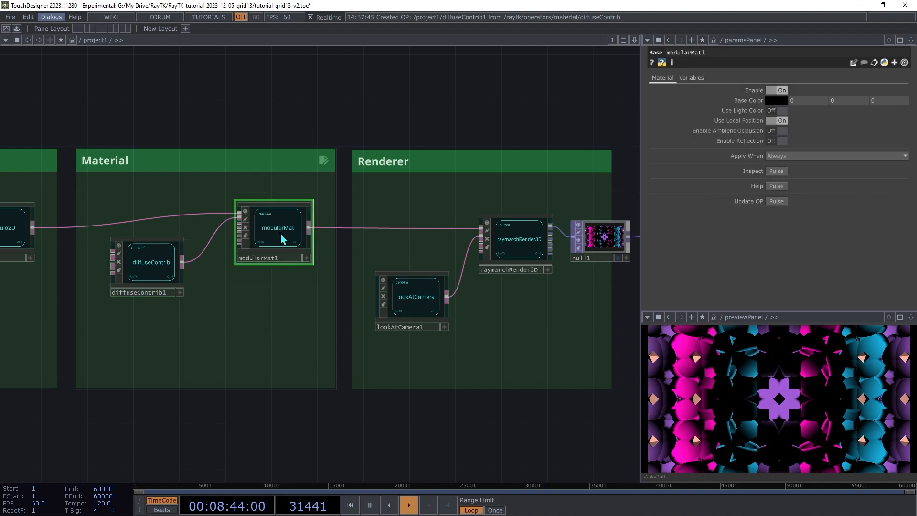
Add a GGX specularContrib1 feeding modularMat1 and position it below diffuseContrib1
right_click(268, 295)
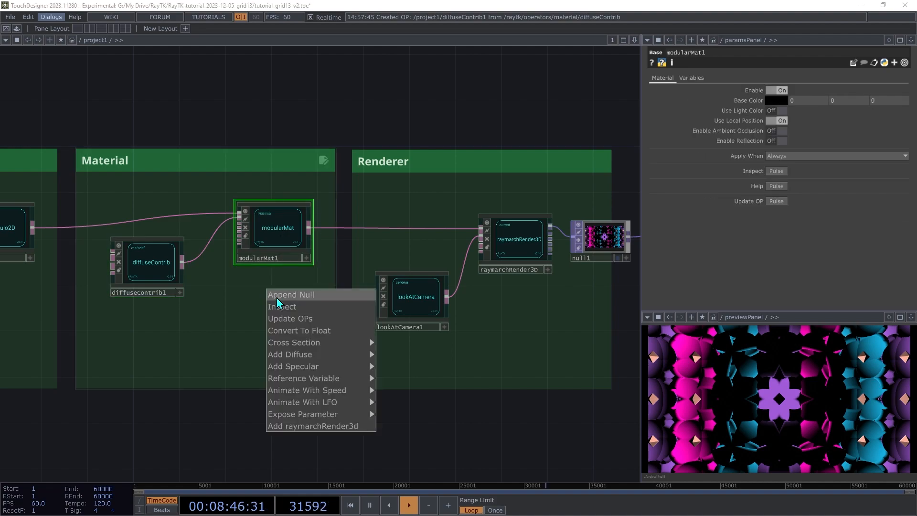
mouse_move(300, 367)
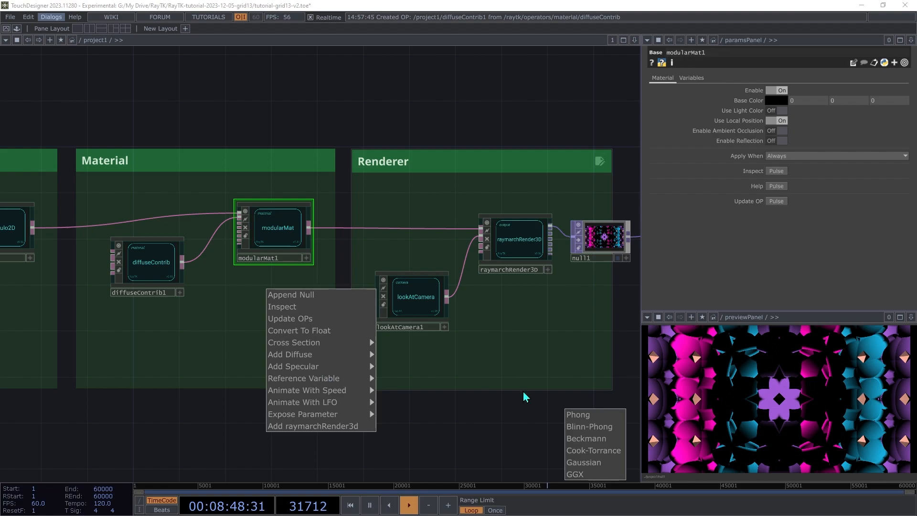
click(578, 478)
click(199, 372)
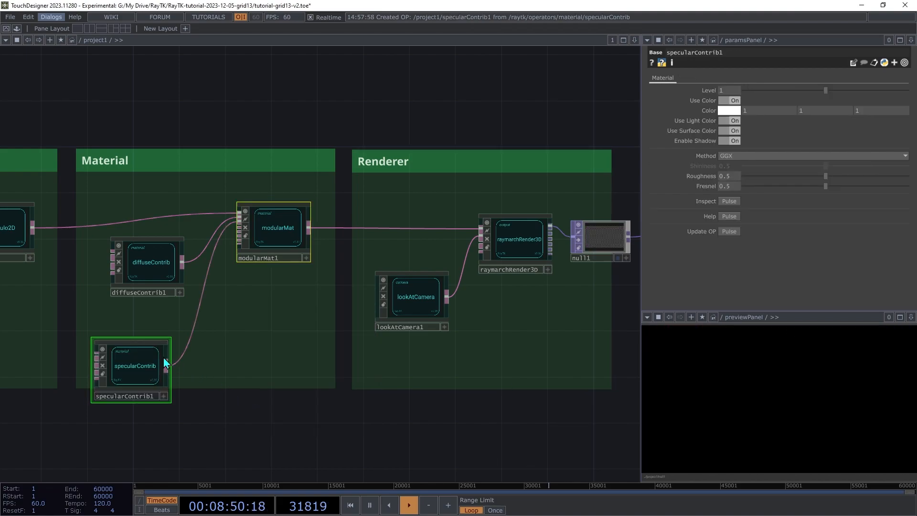
drag(118, 373, 152, 325)
key(ctrl+z)
drag(164, 274, 167, 261)
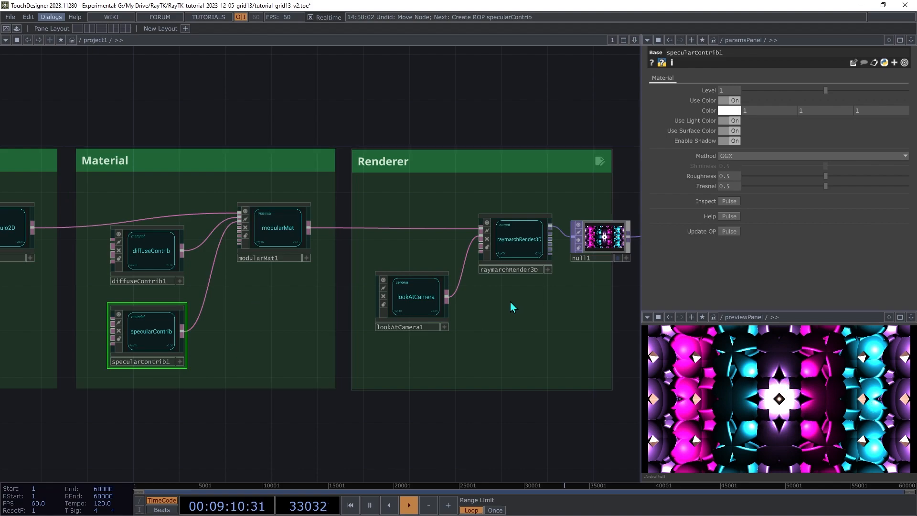
Set diffuseContrib1's Roughness to 1 and specularContrib1's Roughness to 0.7
click(163, 258)
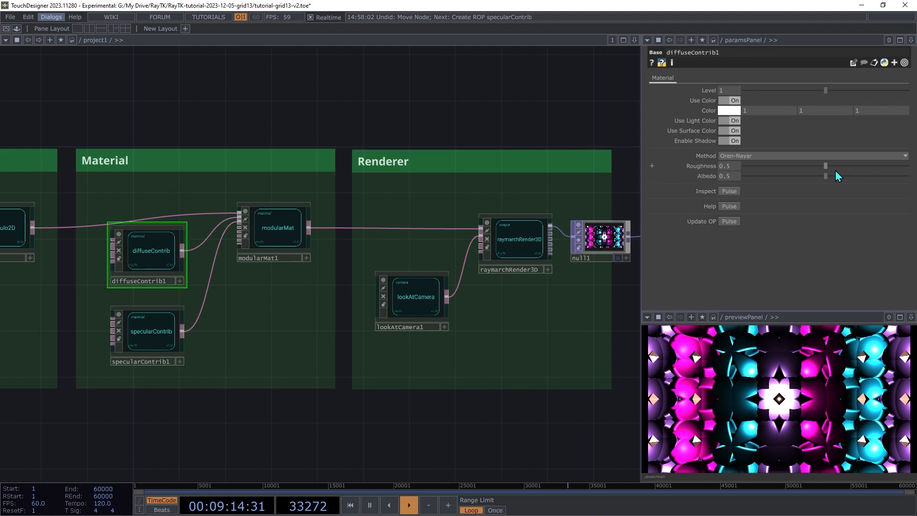
drag(885, 167, 914, 168)
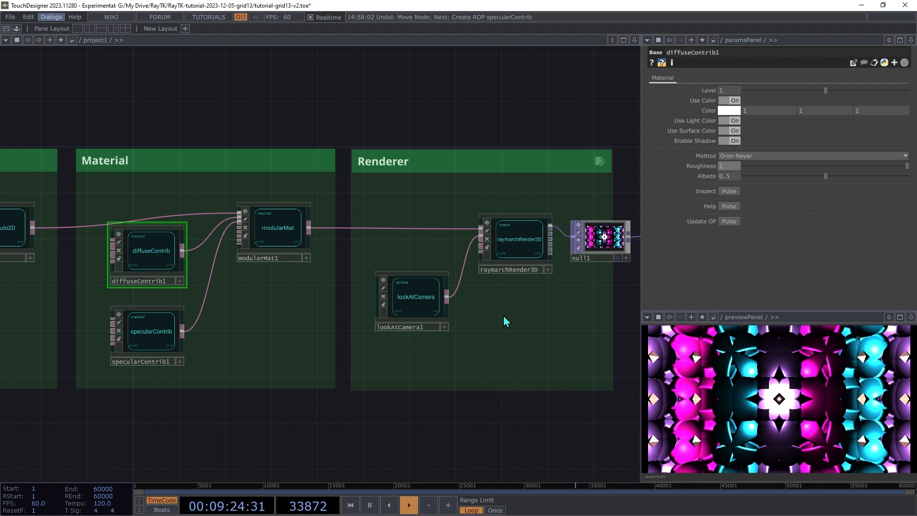
click(162, 333)
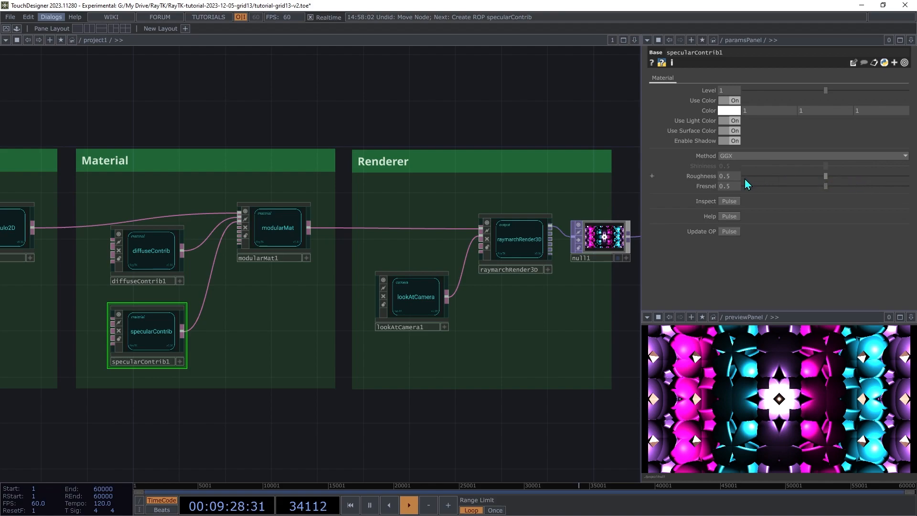
mouse_move(737, 180)
middle_down()
mouse_move(734, 158)
mouse_move(736, 184)
middle_up()
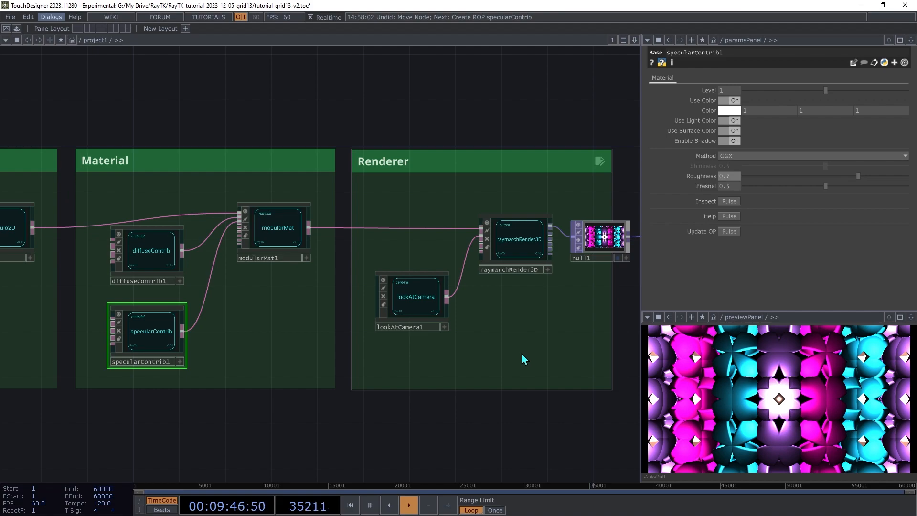
click(531, 248)
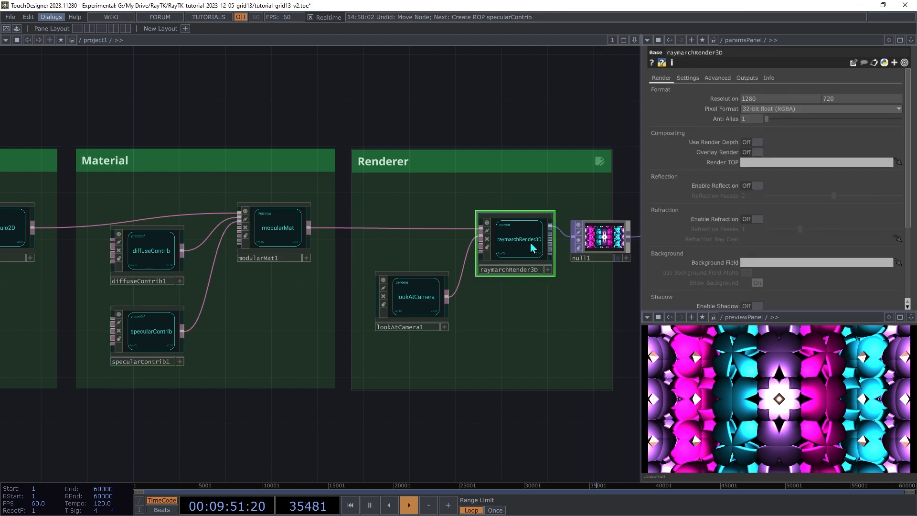
Add a point light to raymarchRender3D and arrange pointLight1 under lookAtCamera
right_click(531, 330)
mouse_move(576, 405)
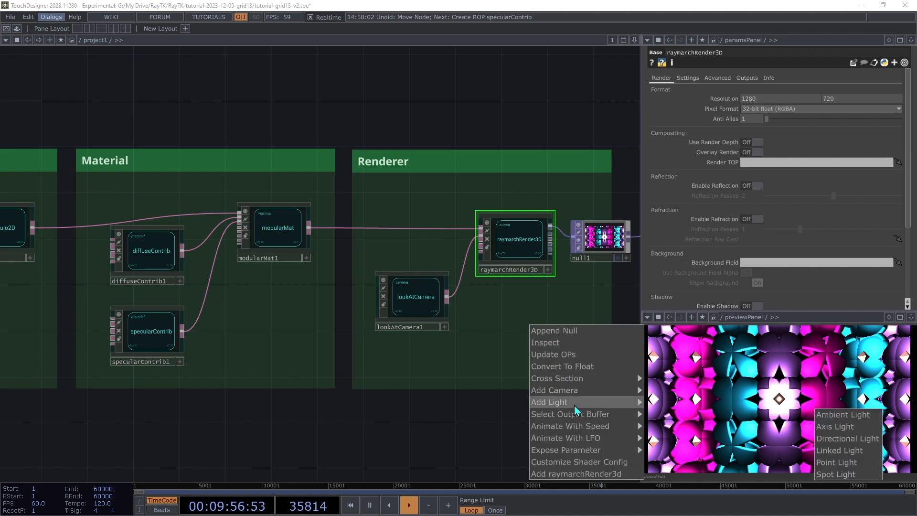
click(844, 465)
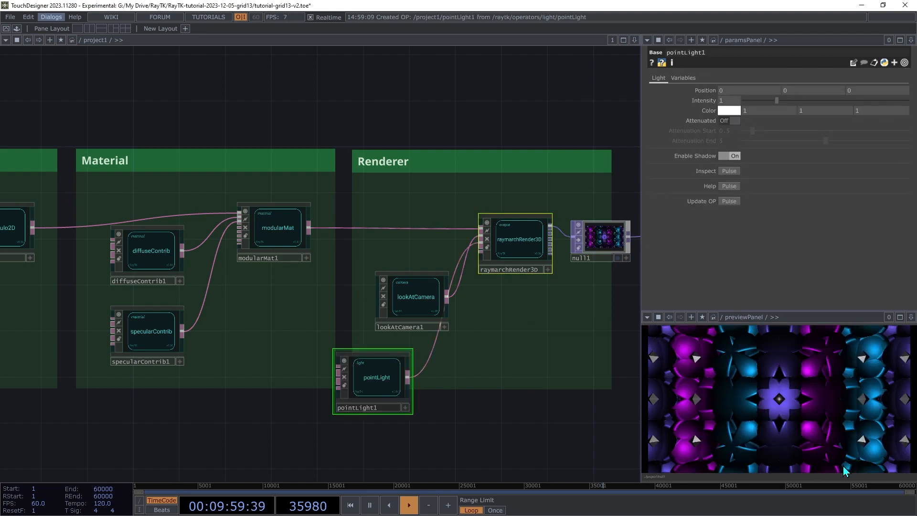
click(386, 387)
drag(420, 296, 420, 274)
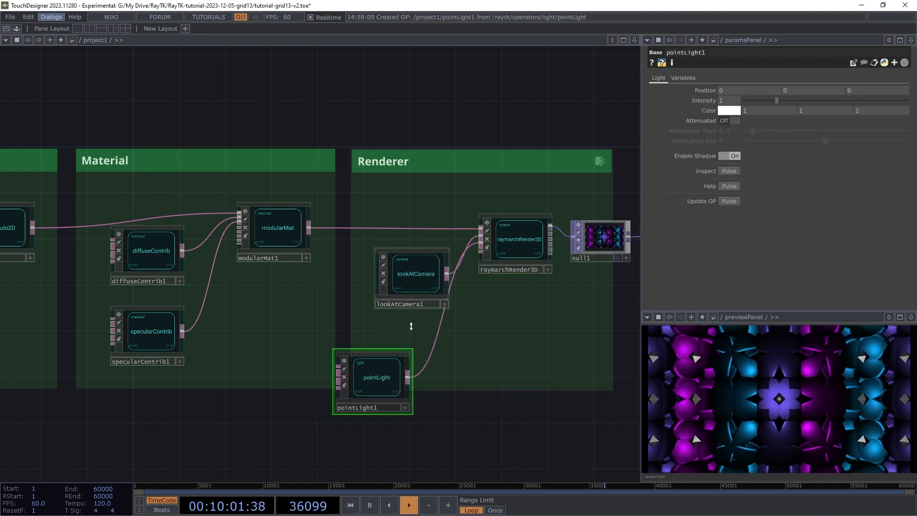
drag(375, 368, 414, 326)
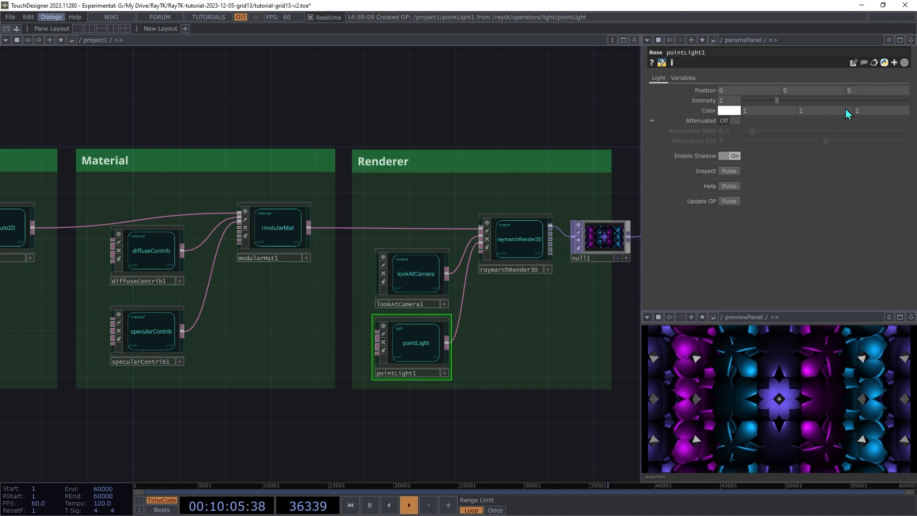
Set pointLight1's Position to 8, 8, 14
middle_drag(872, 96, 897, 86)
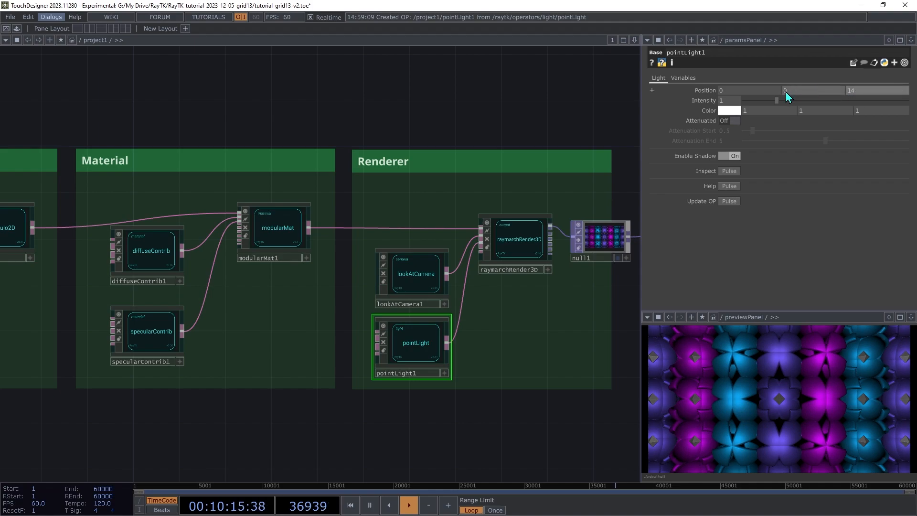
middle_drag(750, 92, 749, 74)
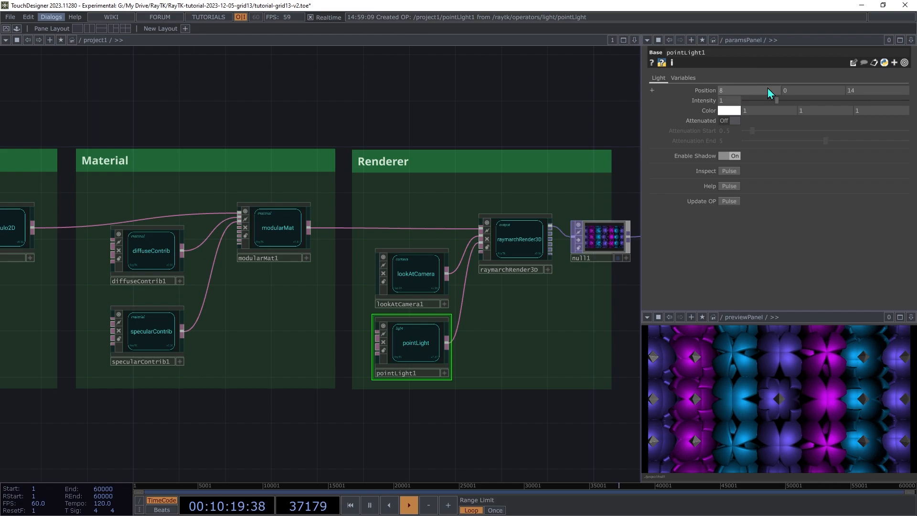
middle_drag(805, 90, 810, 74)
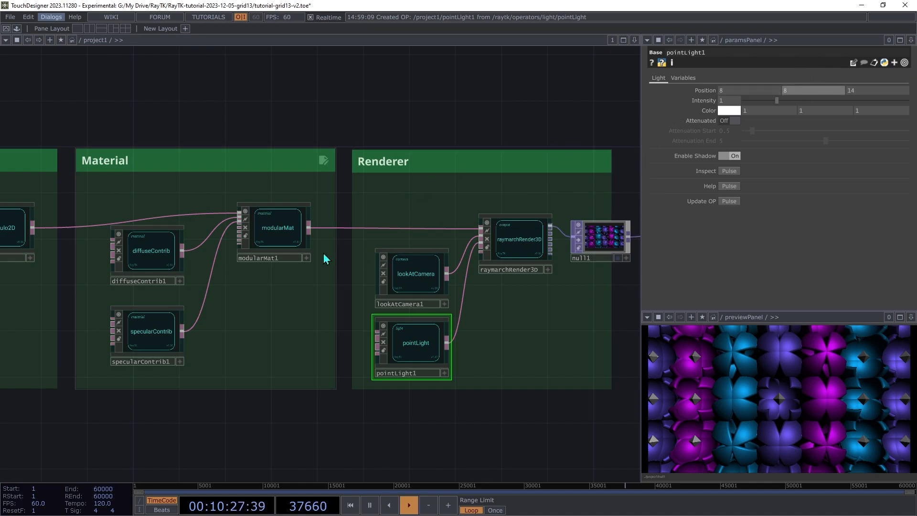
Raise diffuseContrib1's Albedo to 1 and set specularContrib1's Fresnel to 0.7
click(149, 260)
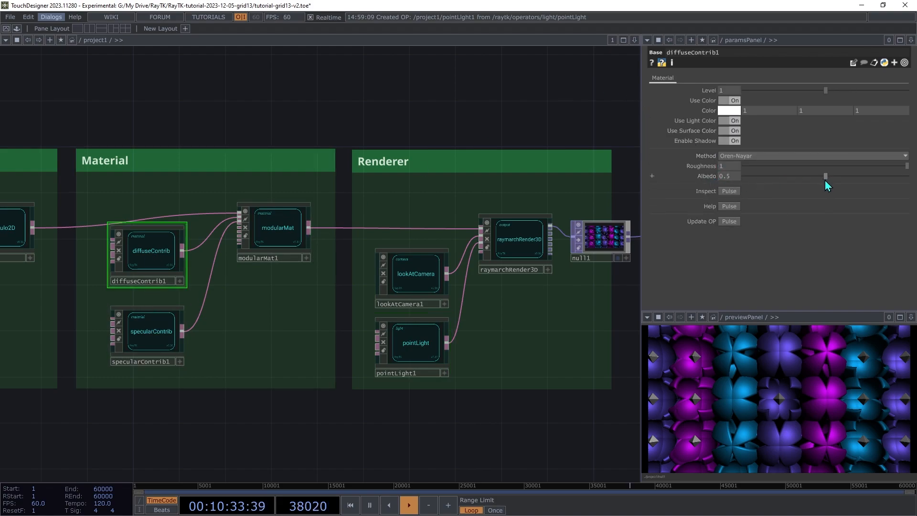
drag(829, 178, 893, 184)
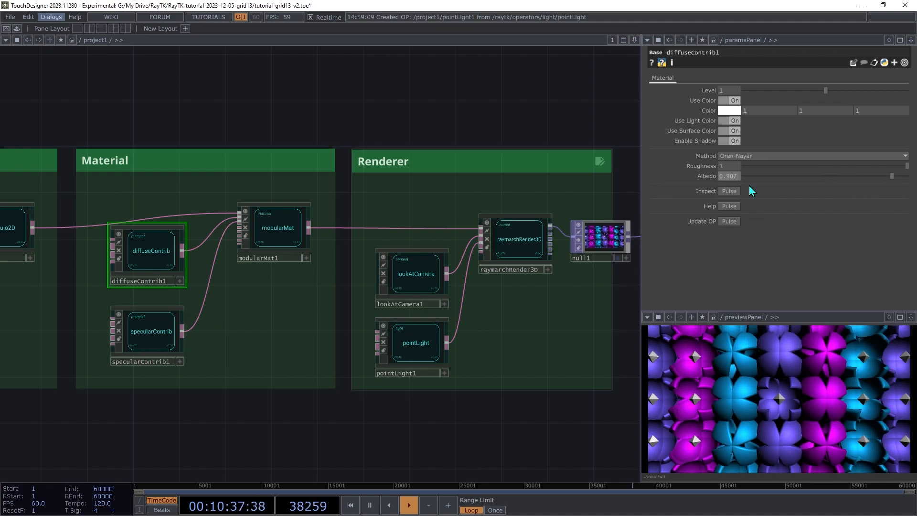
click(151, 343)
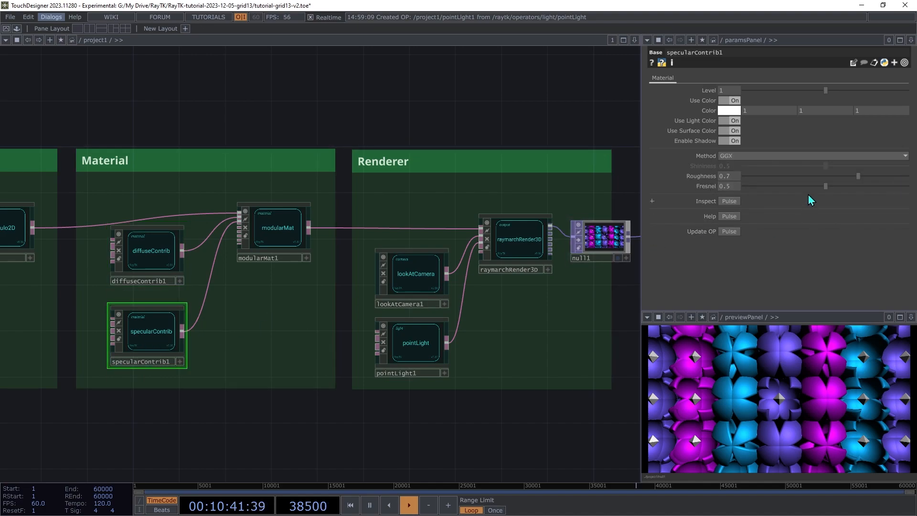
drag(828, 189, 862, 196)
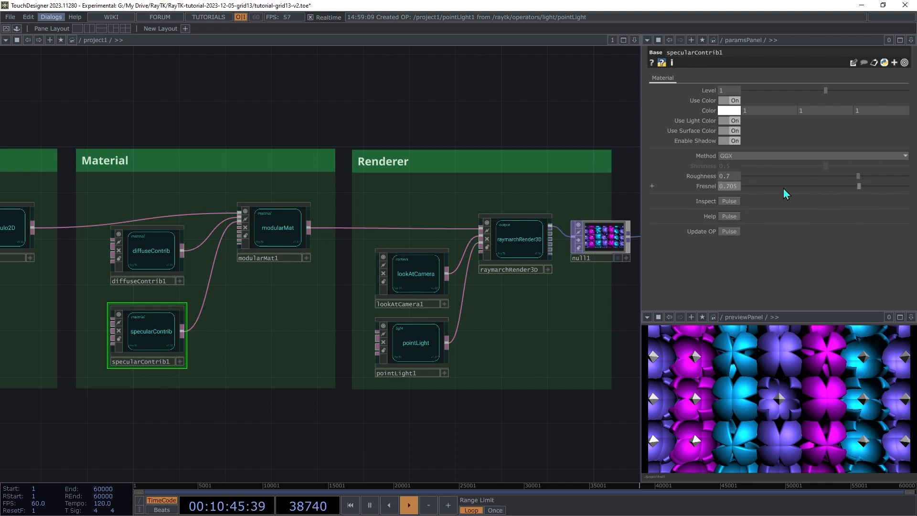
text(0.7)
key(Tab)
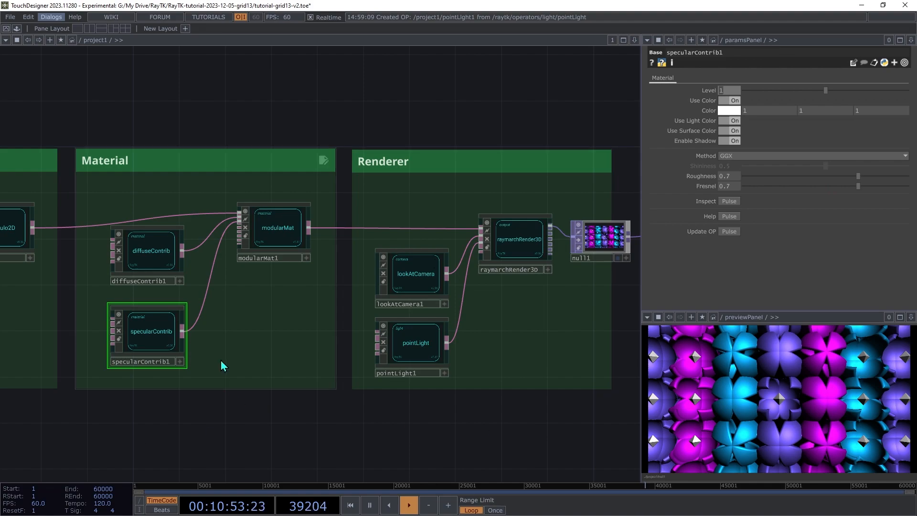
click(139, 268)
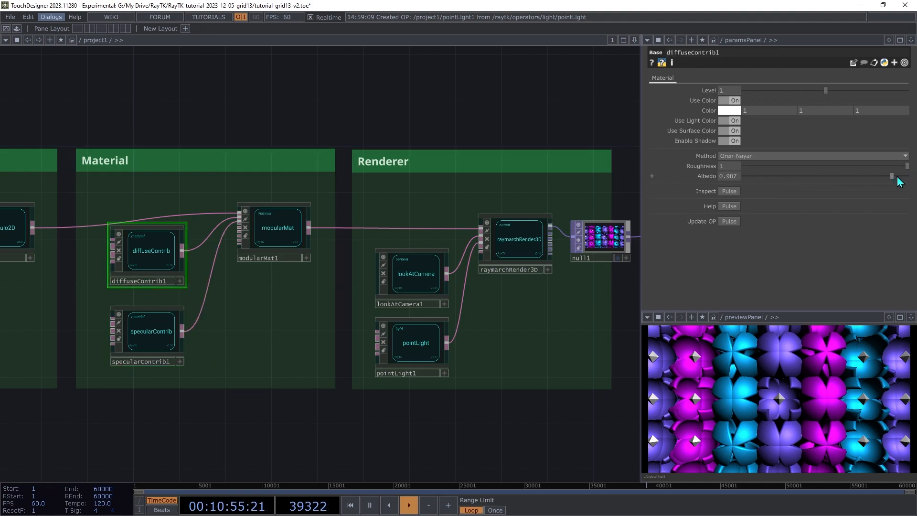
drag(895, 177, 909, 177)
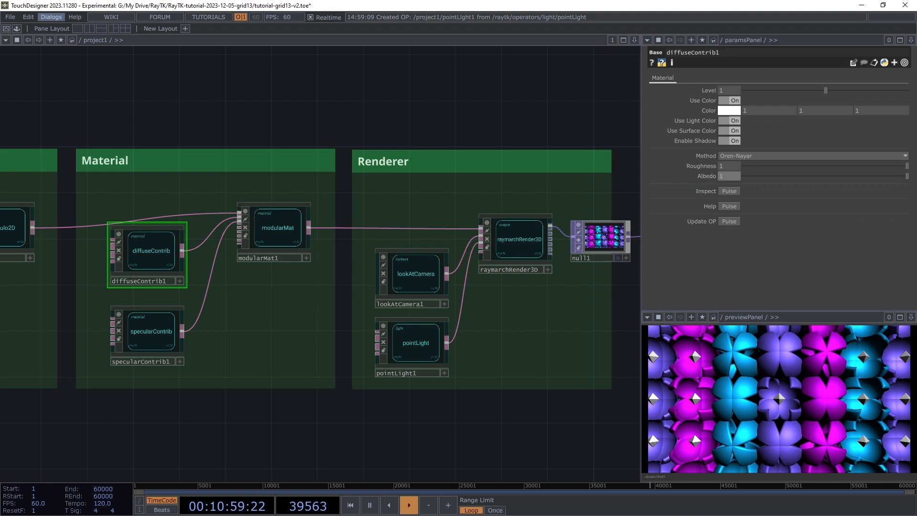
key(h)
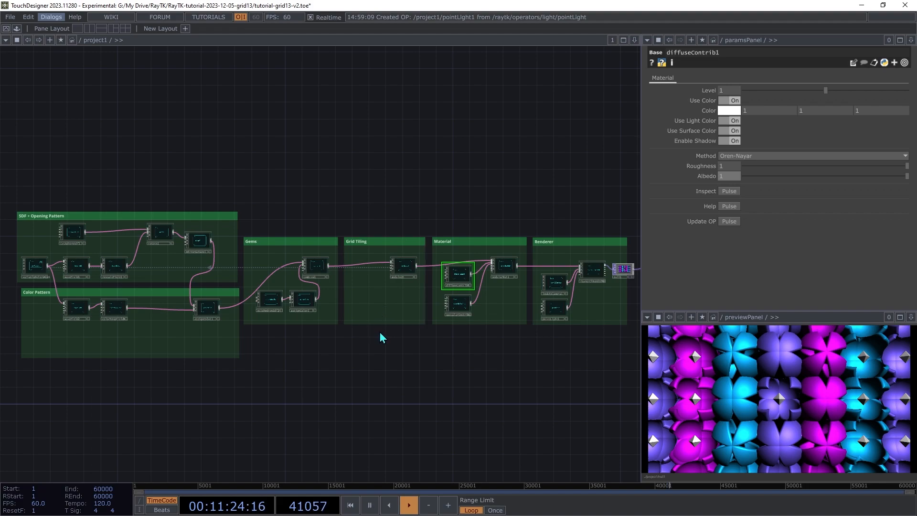
Move the four opening-pattern nodes upward together
scroll(380, 335, up, 5)
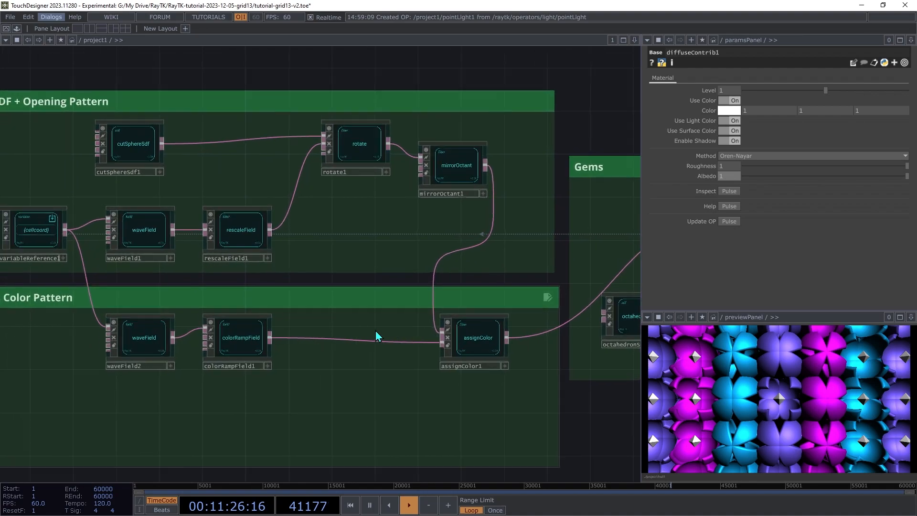
right_drag(321, 135, 75, 239)
drag(74, 235, 68, 199)
drag(179, 102, 177, 139)
click(180, 109)
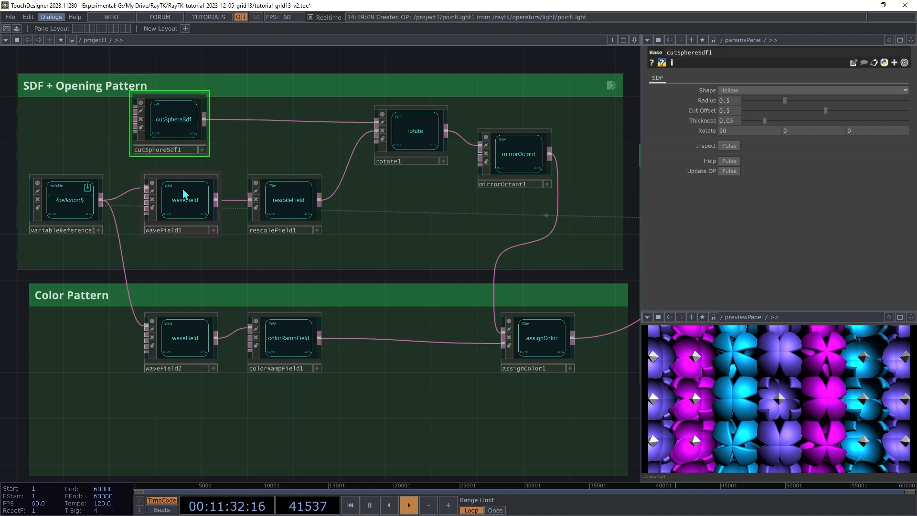
click(185, 195)
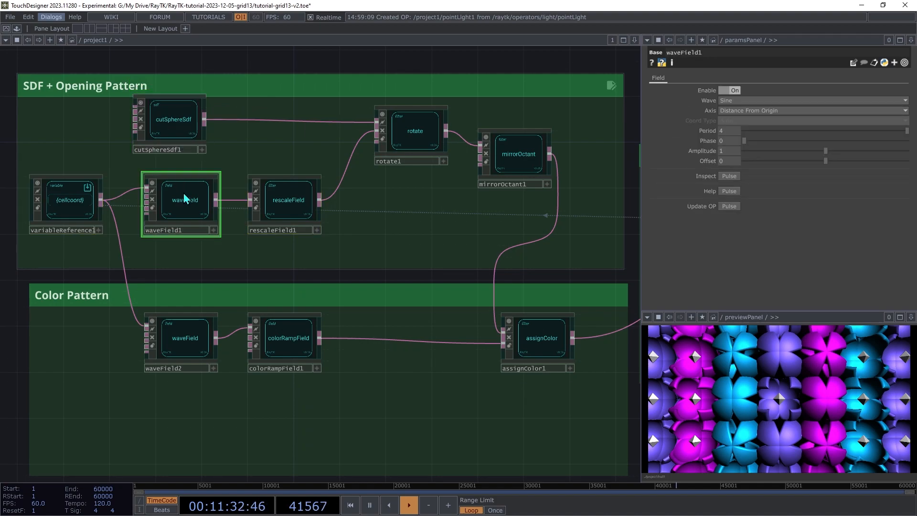
Animate waveField1's Phase with a speed generator placed on the top row
right_click(201, 261)
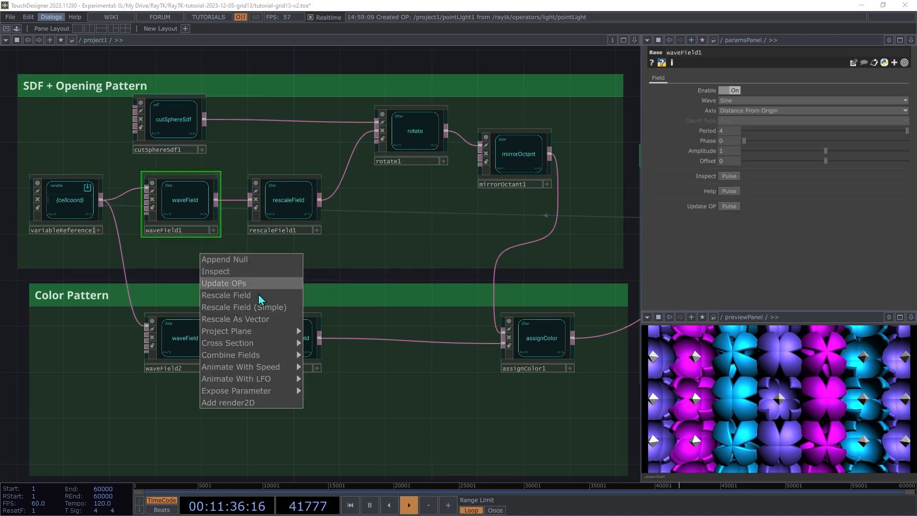
mouse_move(242, 381)
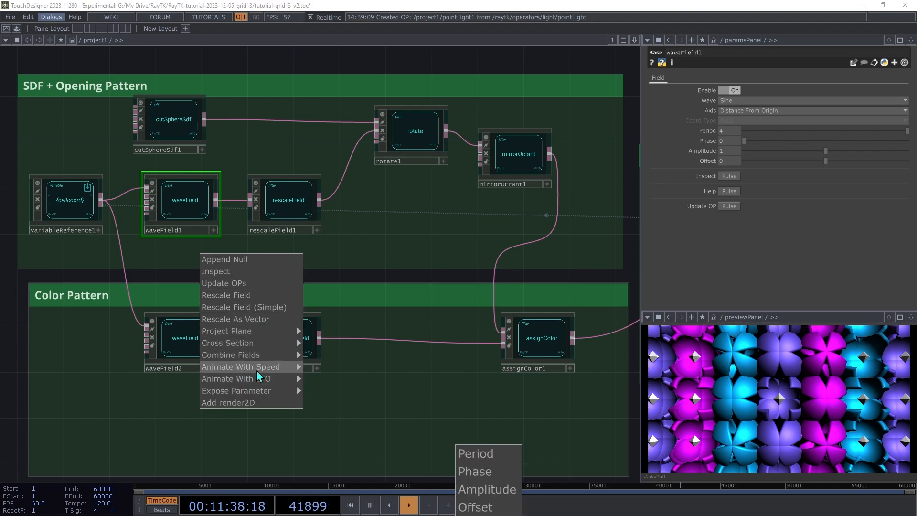
click(458, 472)
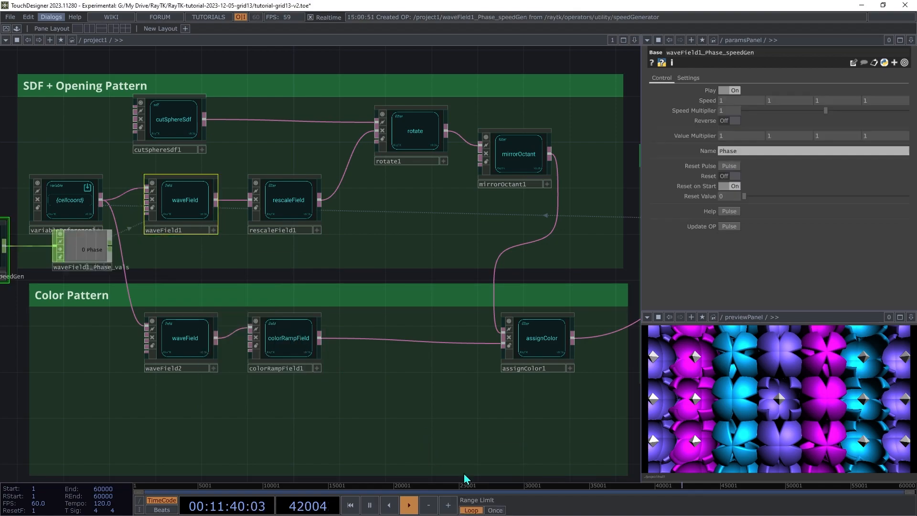
click(88, 256)
drag(6, 233, 206, 256)
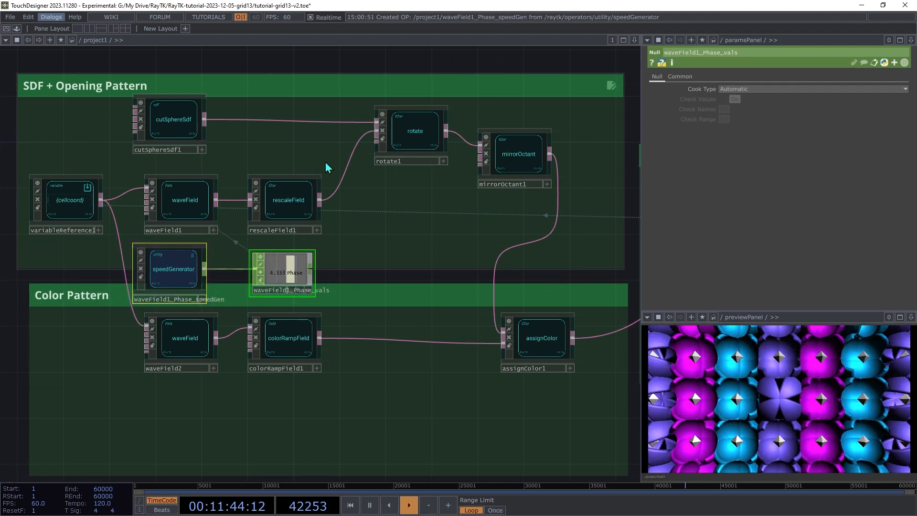
drag(190, 123, 282, 135)
drag(269, 273, 160, 129)
Slow the speed generator to a Speed Multiplier of 0.208
click(73, 134)
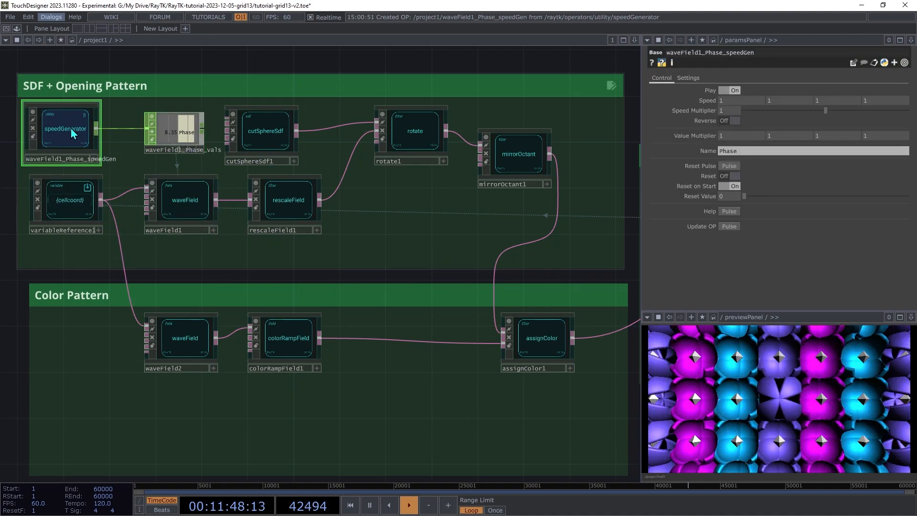
drag(810, 113, 765, 121)
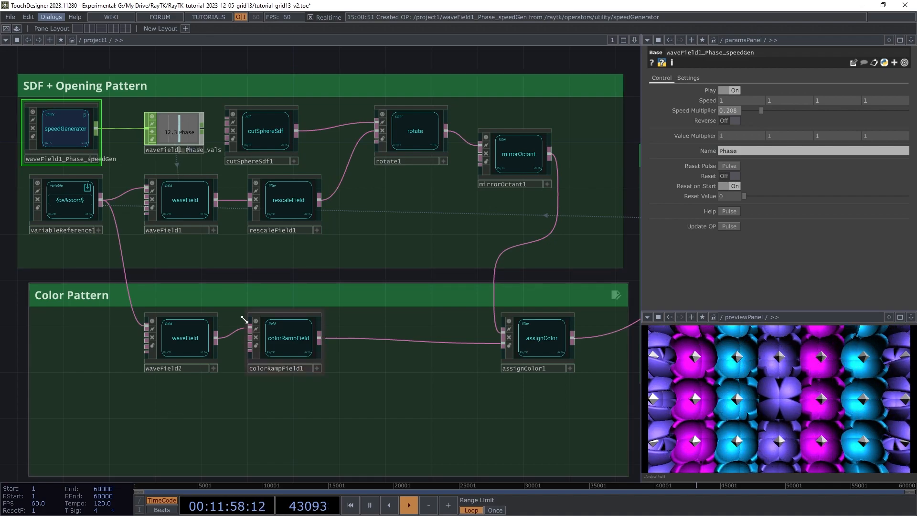
click(180, 347)
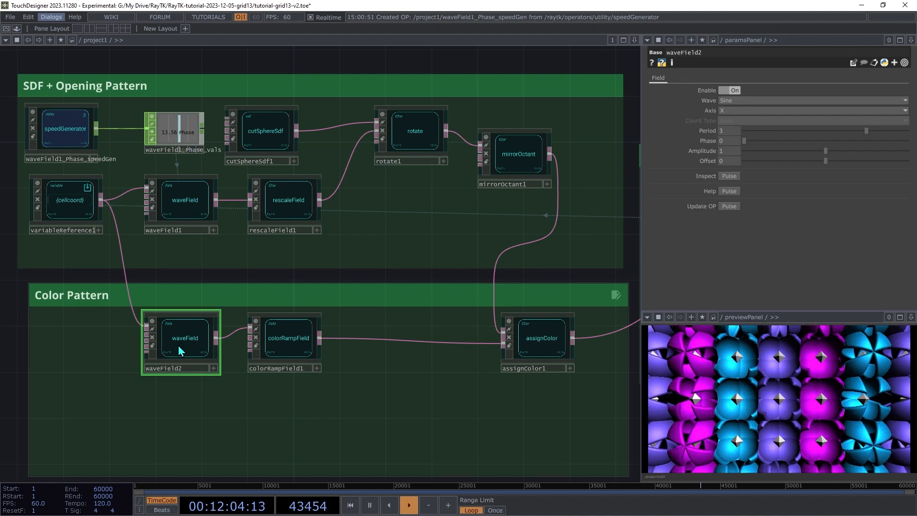
Animate waveField2's Phase with a speed generator placed below the colour pattern
right_click(180, 350)
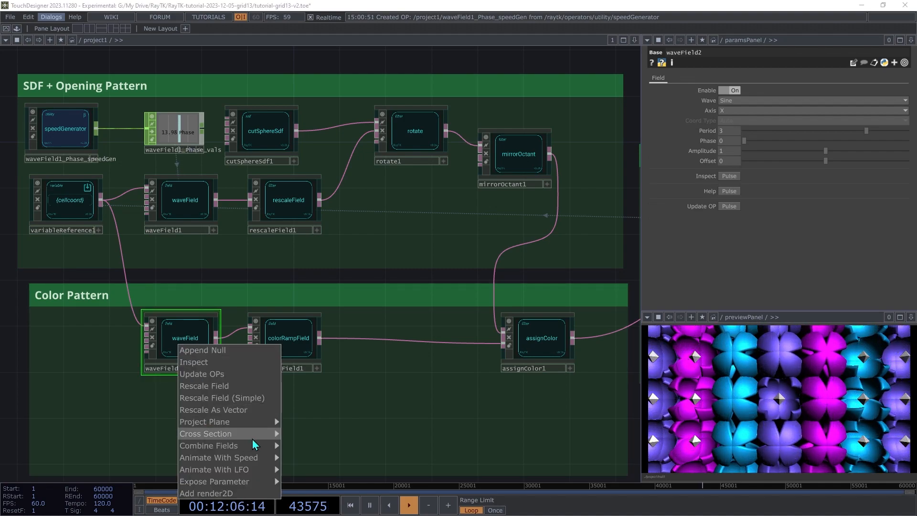
mouse_move(252, 455)
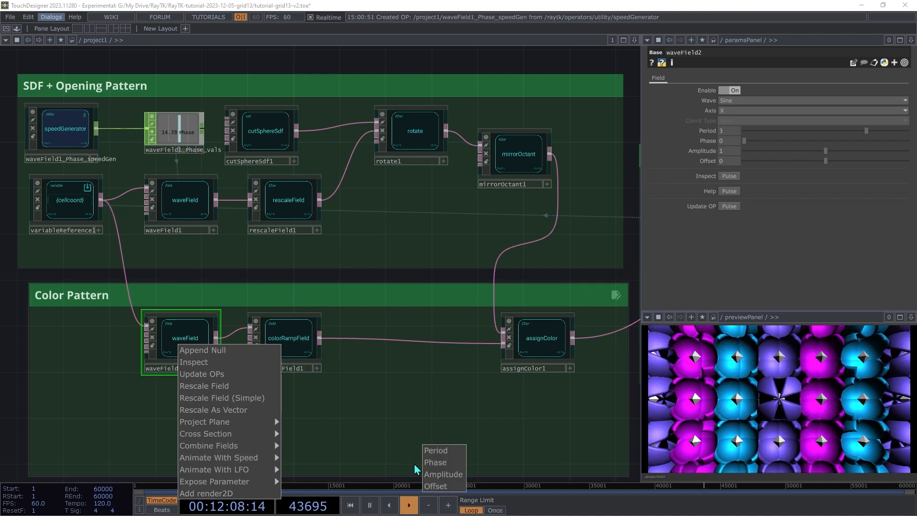
click(435, 461)
click(78, 396)
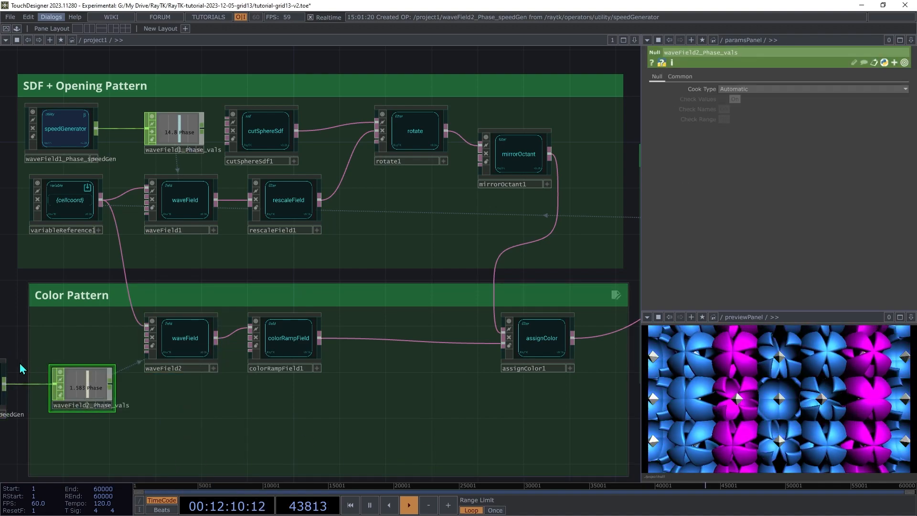
drag(116, 379, 235, 415)
Set waveField2's speed generator Speed Multiplier to 0.157
click(80, 425)
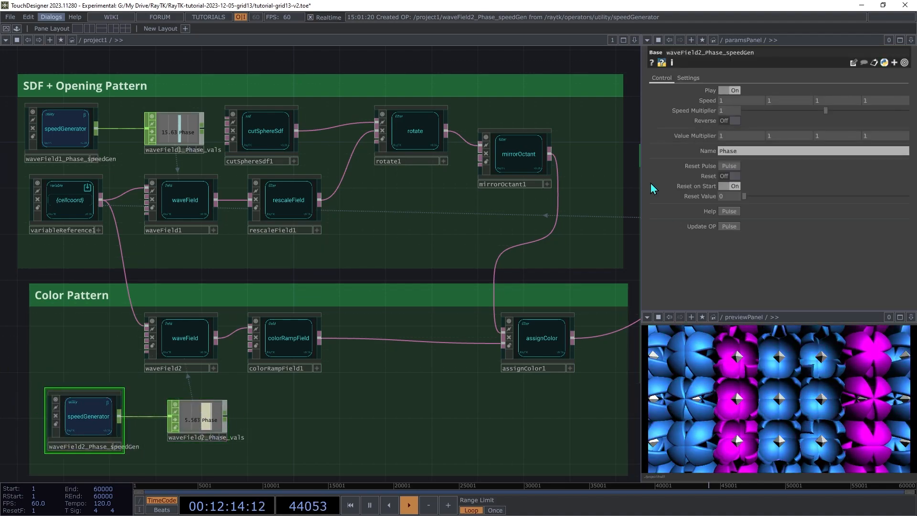
drag(804, 115, 757, 116)
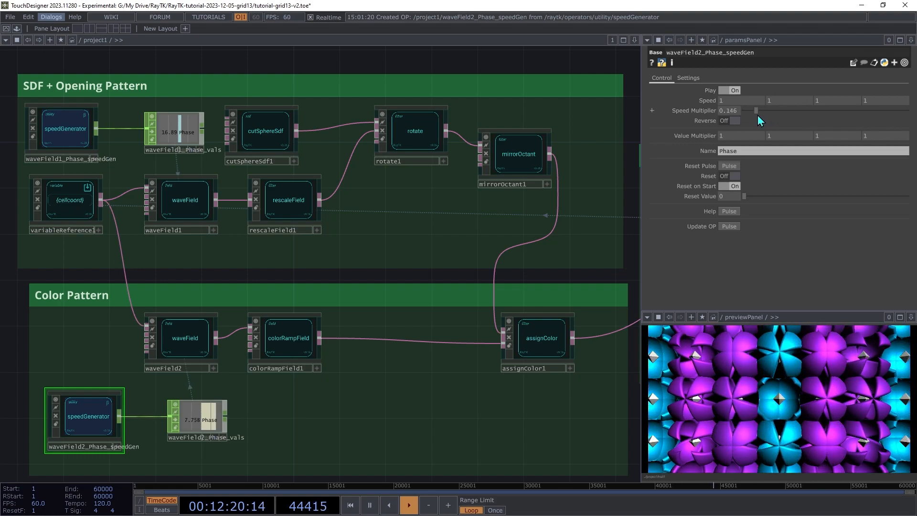
drag(758, 116, 759, 117)
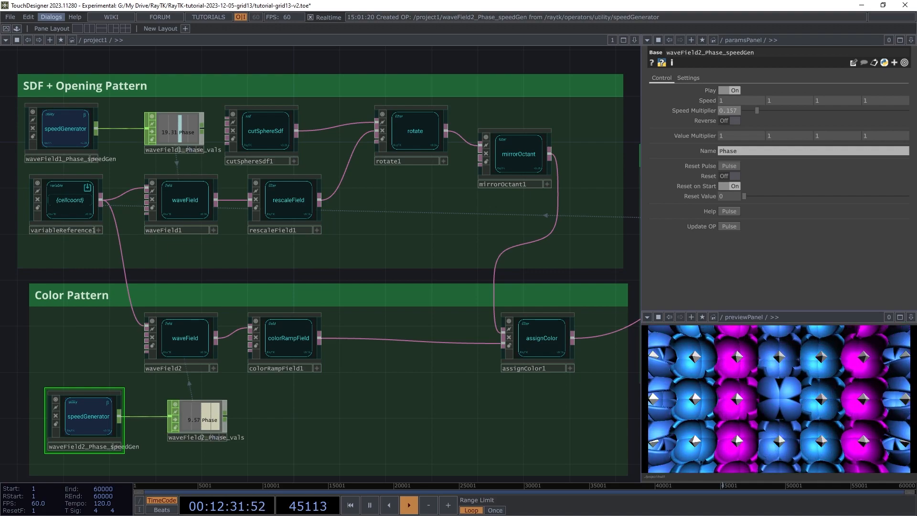
drag(597, 258, 39, 246)
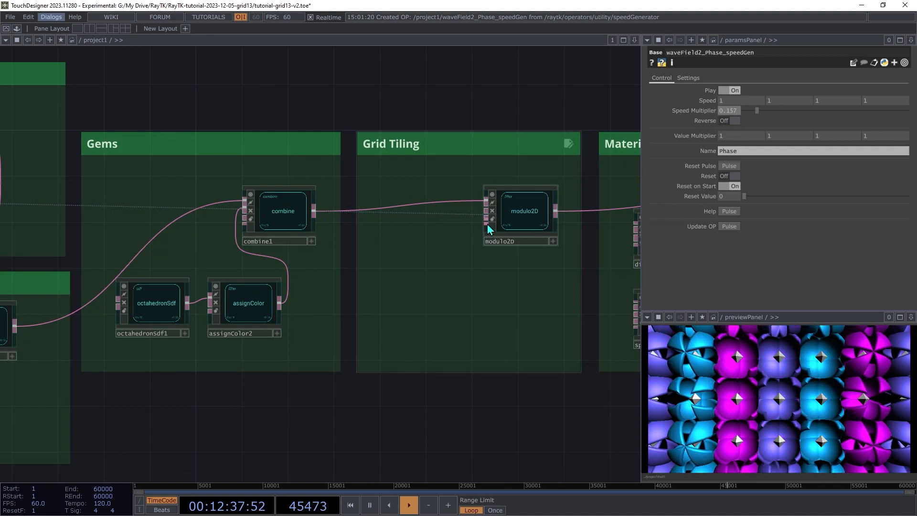
Try modulo2D Shift values of 0.2 and -0.2, leaving Shift at 0 0
click(521, 223)
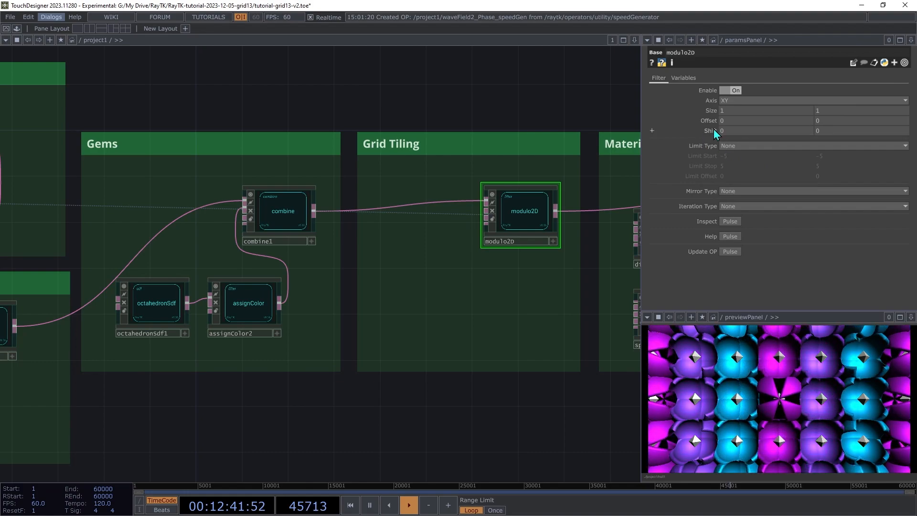
middle_drag(825, 131, 840, 132)
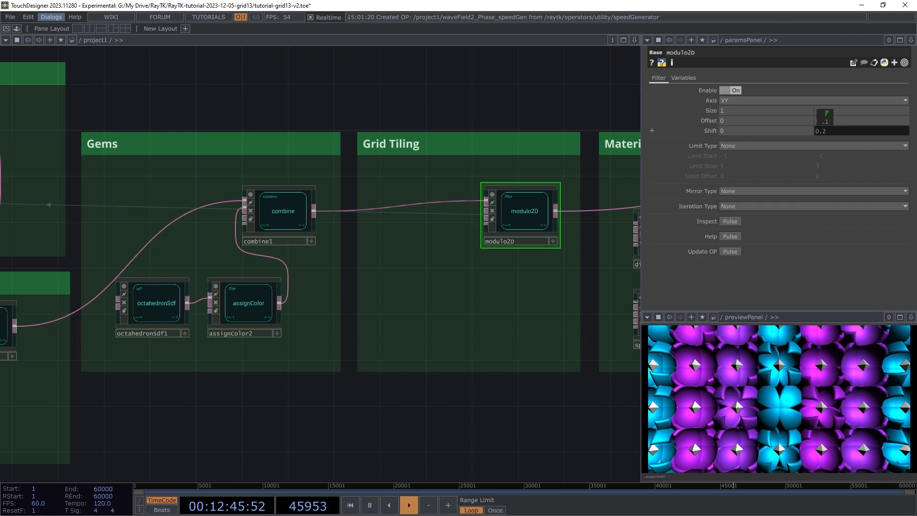
mouse_move(726, 131)
middle_down()
mouse_move(728, 115)
mouse_move(732, 136)
middle_up()
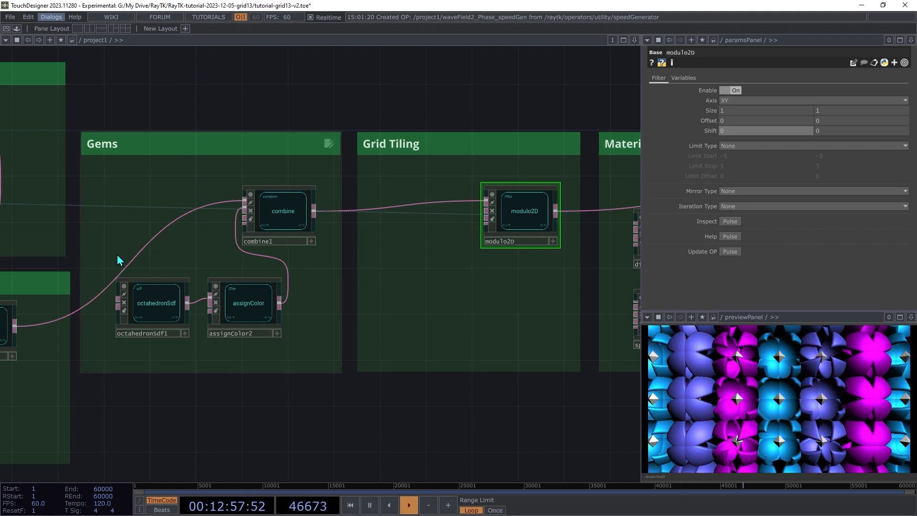
Bring the Renderer group into view and select lookAtCamera1
drag(300, 288, 48, 296)
drag(616, 245, 467, 251)
click(398, 280)
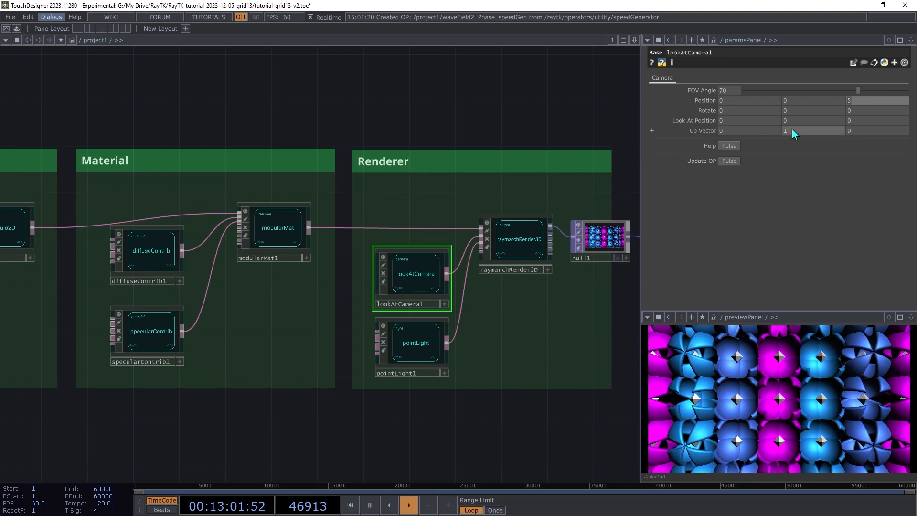
Set lookAtCamera1's Position Z to 10 and return the view to Gems and Grid Tiling
text(10)
key(Tab)
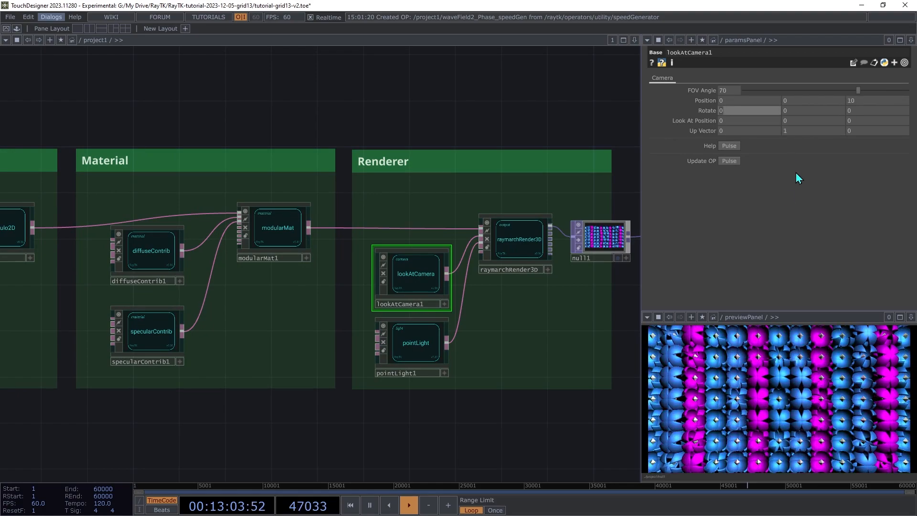
drag(254, 98, 778, 82)
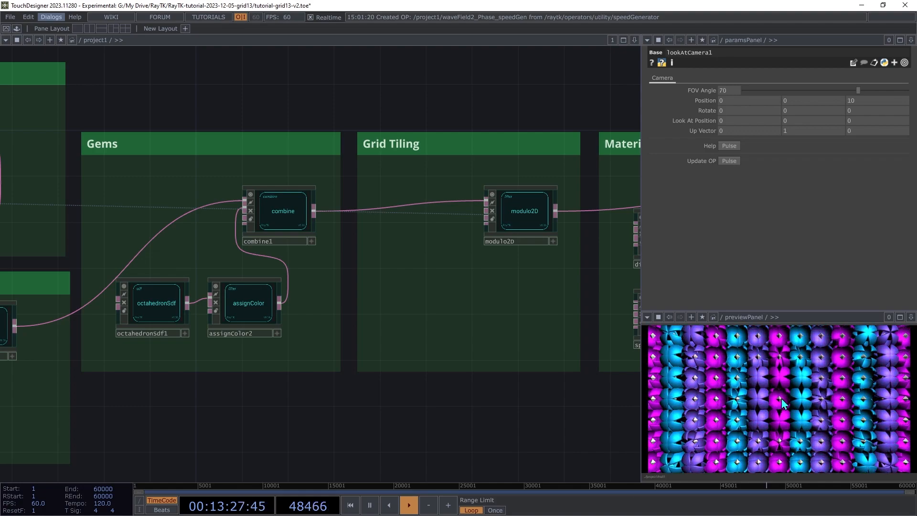
Try larger modulo2D Shift values on the second axis, about 4.1 and then 4.9
click(525, 211)
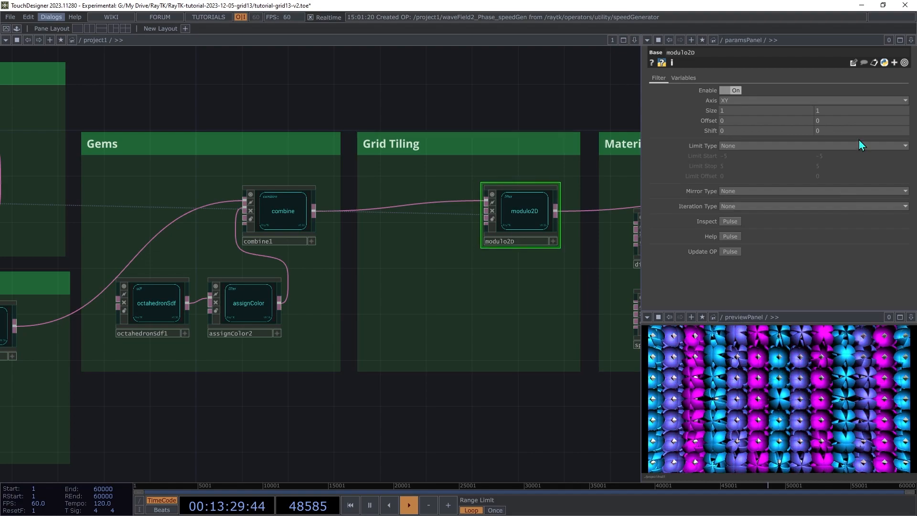
mouse_move(844, 131)
mouse_down()
mouse_move(843, 117)
mouse_move(843, 134)
mouse_up()
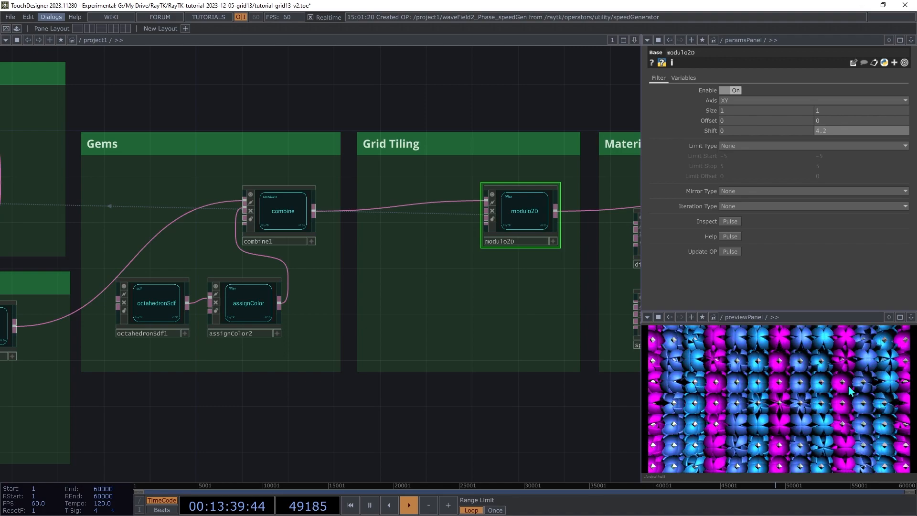
drag(845, 131, 845, 114)
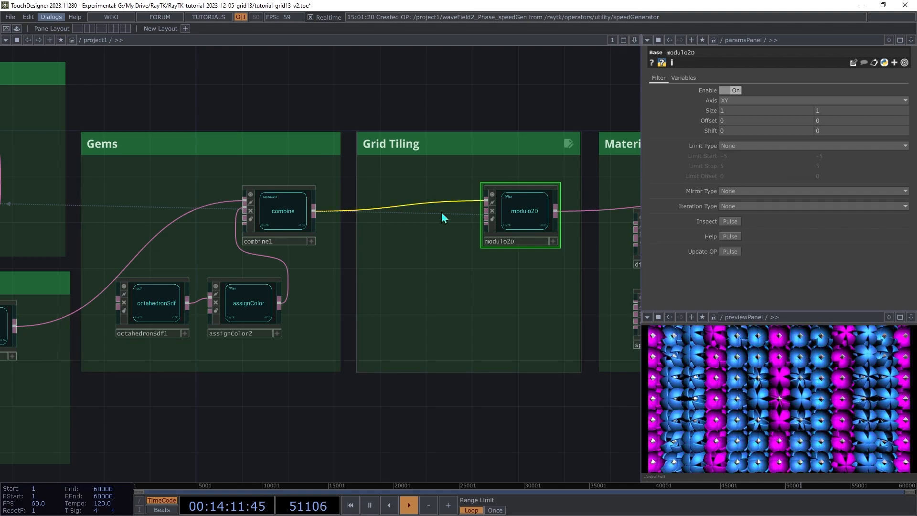
Add a second modulo2D operator, modulo2D1, in Grid Tiling, fed by modulo2D's output
drag(539, 223, 381, 221)
key(alt+r)
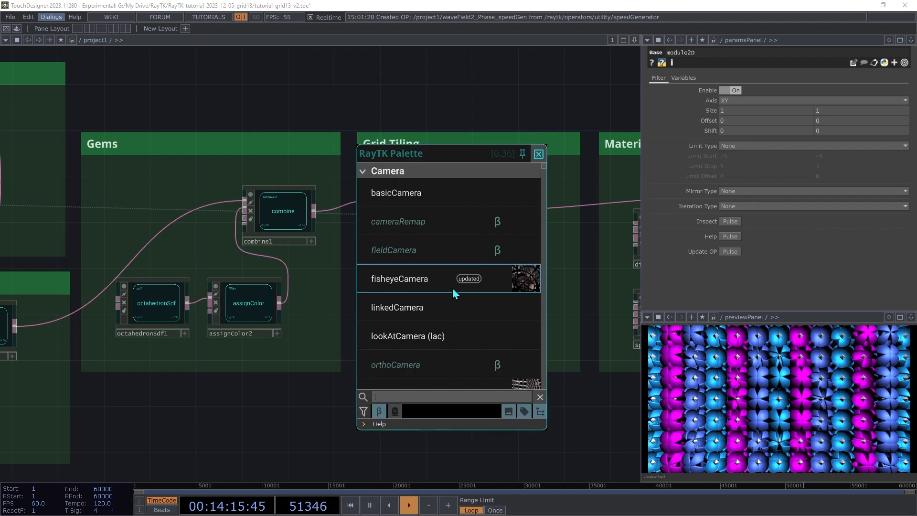
text(modulo2)
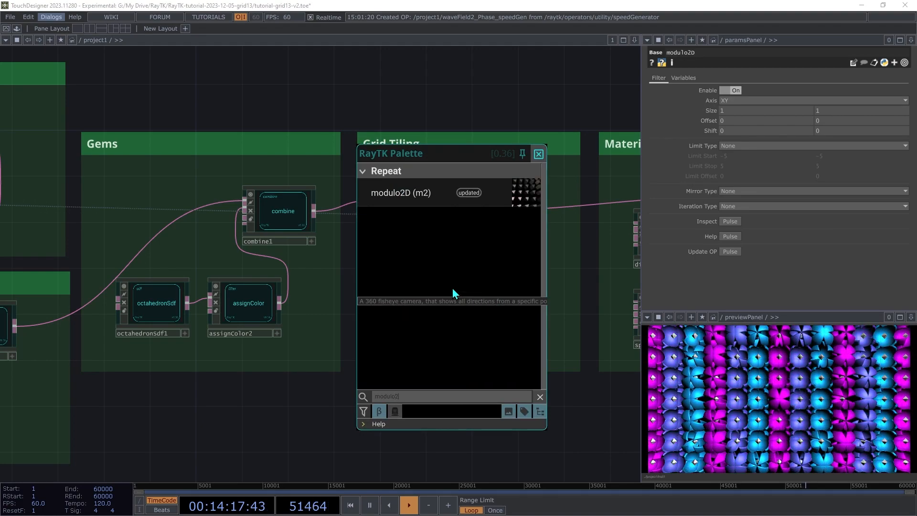
click(411, 199)
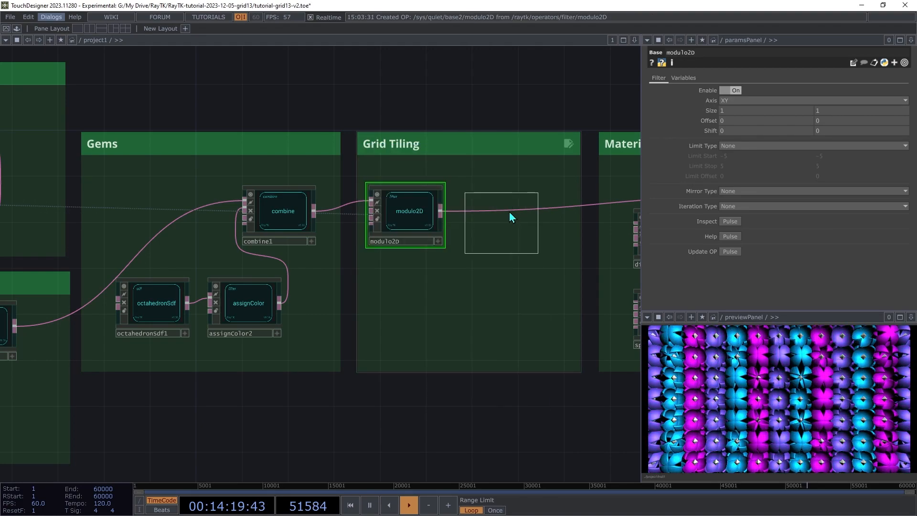
click(523, 222)
drag(488, 207, 441, 209)
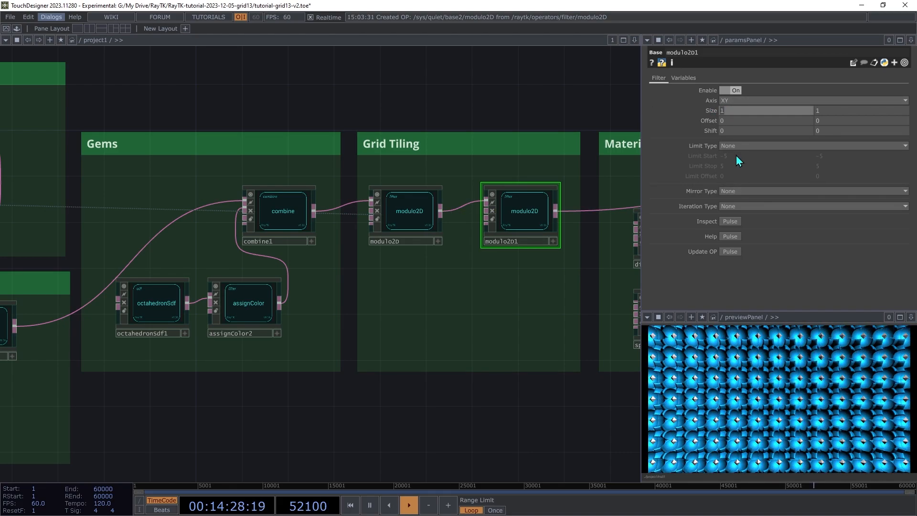
Set modulo2D1's Size to 6, 6
text(6)
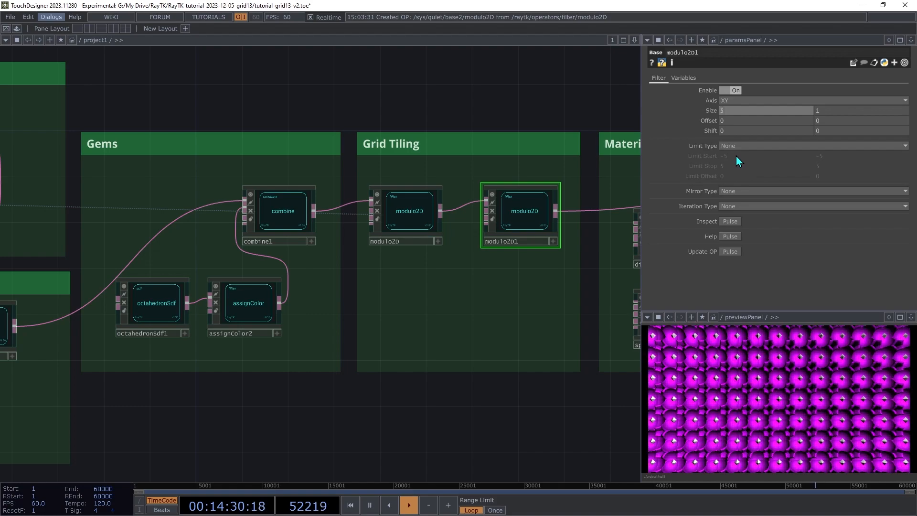
key(Tab)
text(6)
key(Tab)
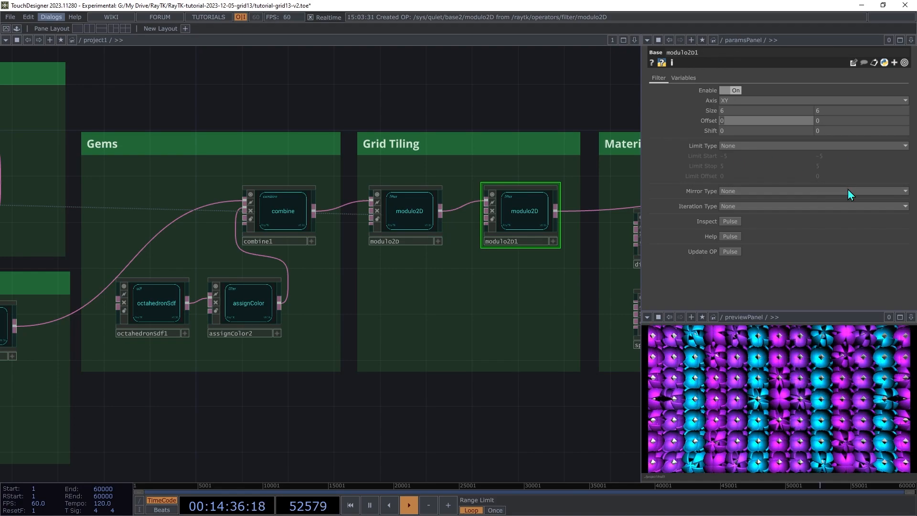
drag(707, 110, 705, 98)
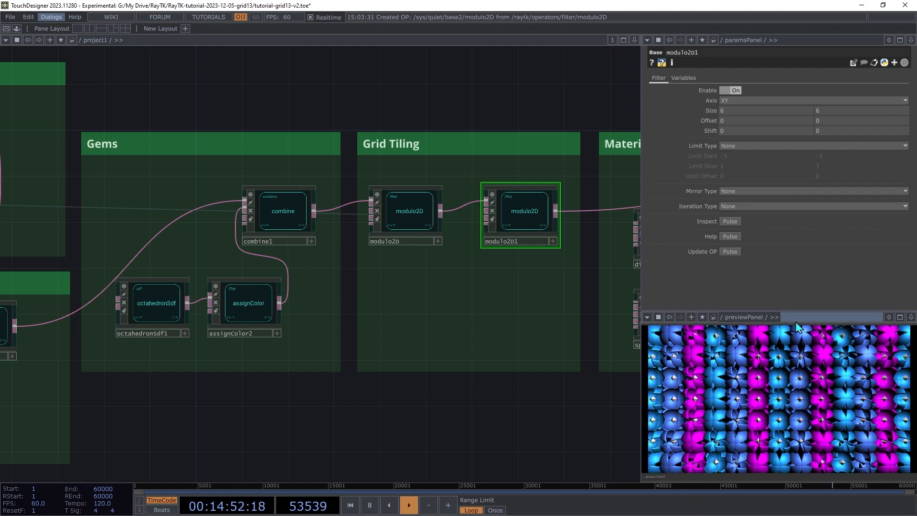
mouse_move(832, 131)
middle_down()
mouse_move(893, 133)
mouse_move(831, 118)
middle_up()
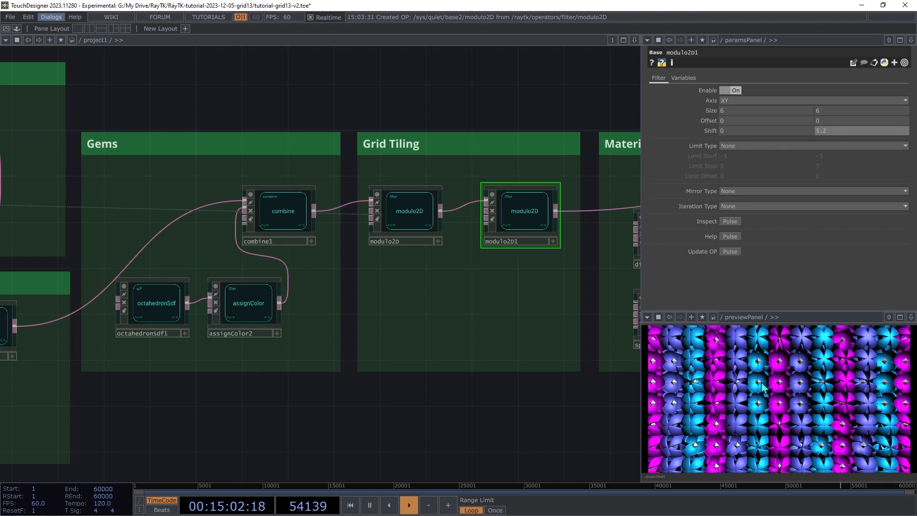
middle_drag(846, 129, 846, 117)
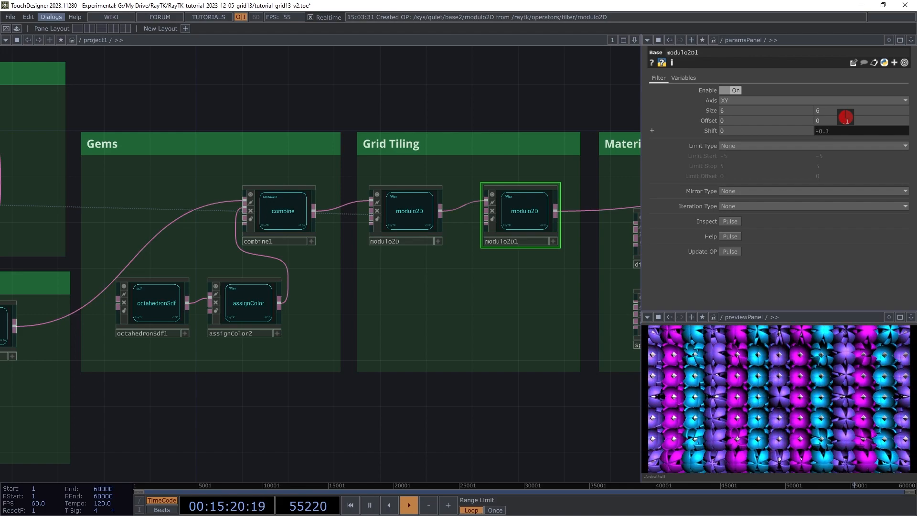
middle_drag(846, 117, 845, 118)
middle_drag(775, 130, 776, 115)
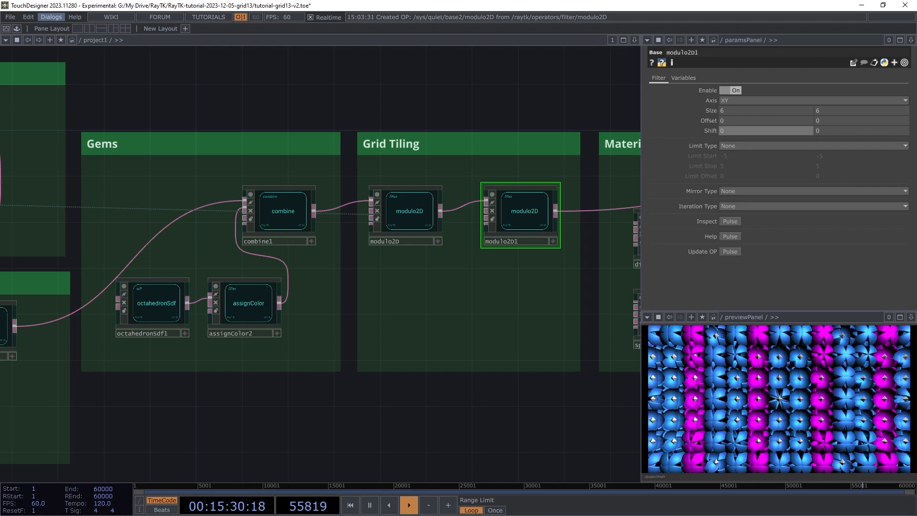
Animate modulo2D1's Shift with a new speed generator placed below the tiling nodes
right_click(514, 262)
mouse_move(544, 336)
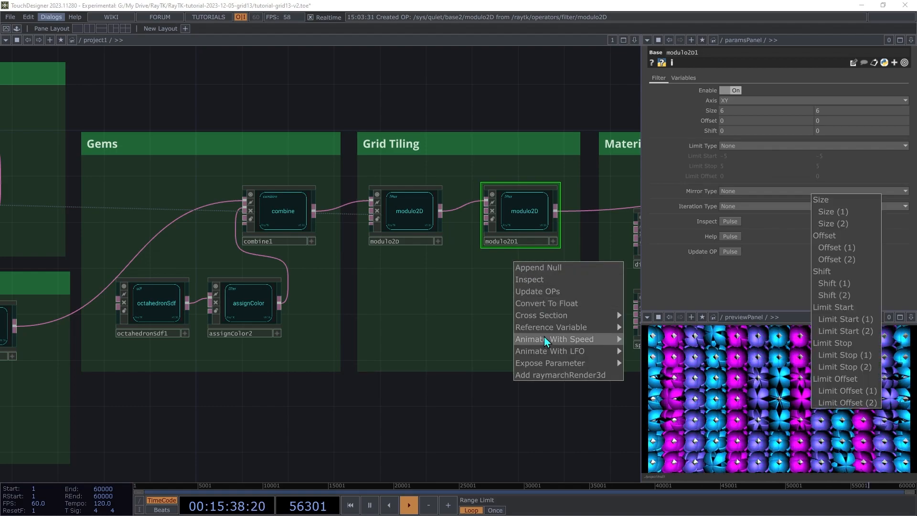
click(825, 276)
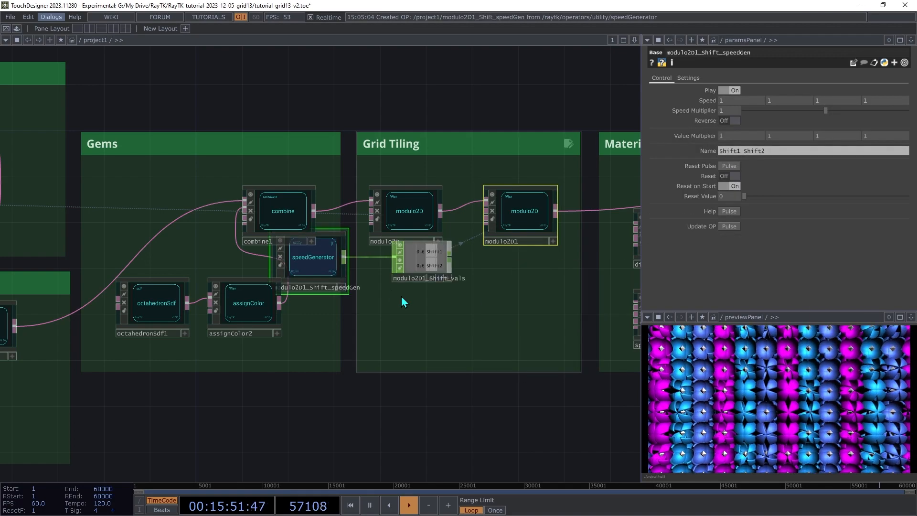
click(436, 271)
drag(317, 263, 408, 316)
Tune the speed generator's first-axis speed and Speed Multiplier, resetting the accumulated shift
click(403, 323)
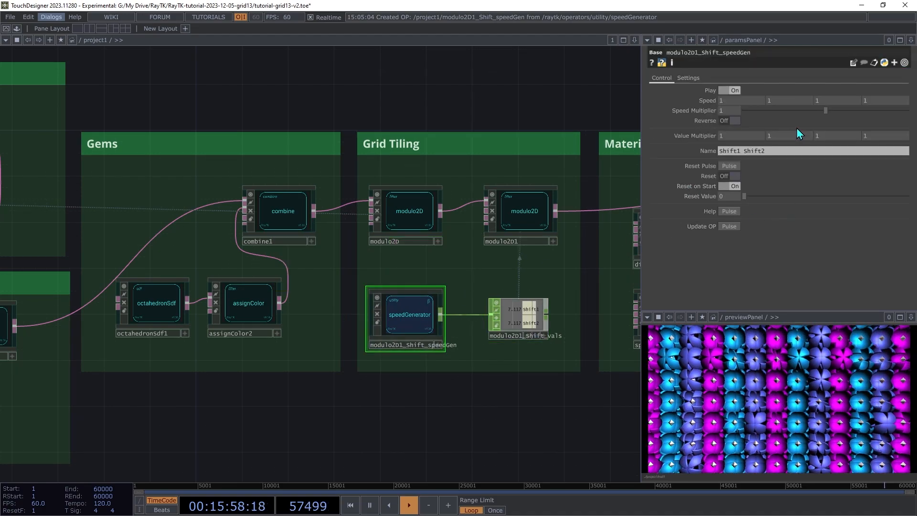
drag(780, 96, 738, 92)
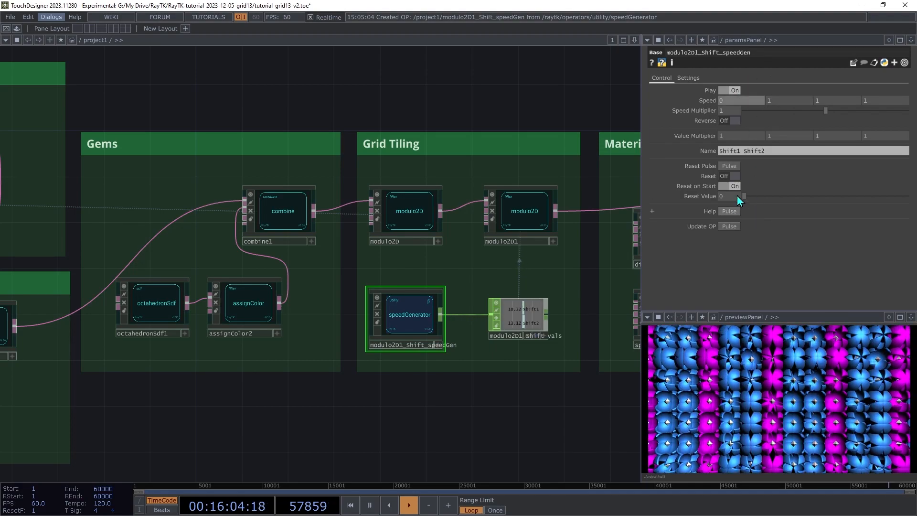
click(729, 167)
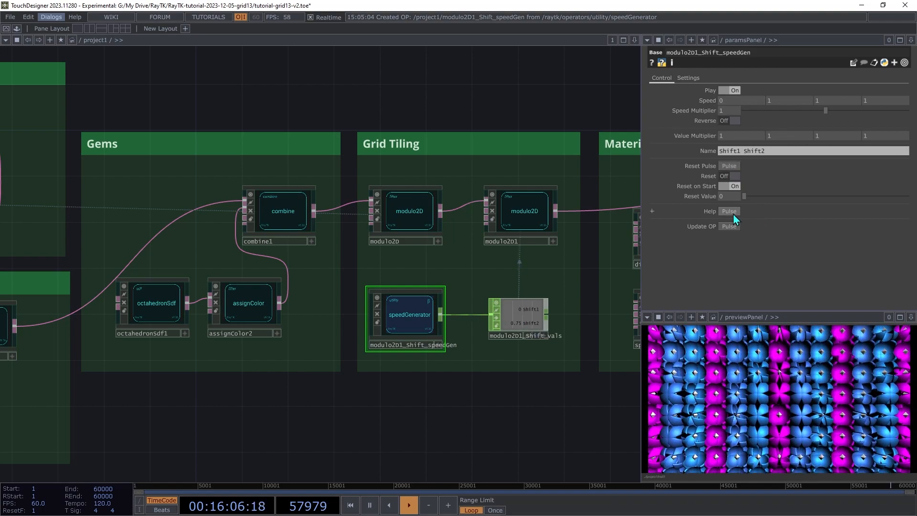
drag(827, 112, 773, 123)
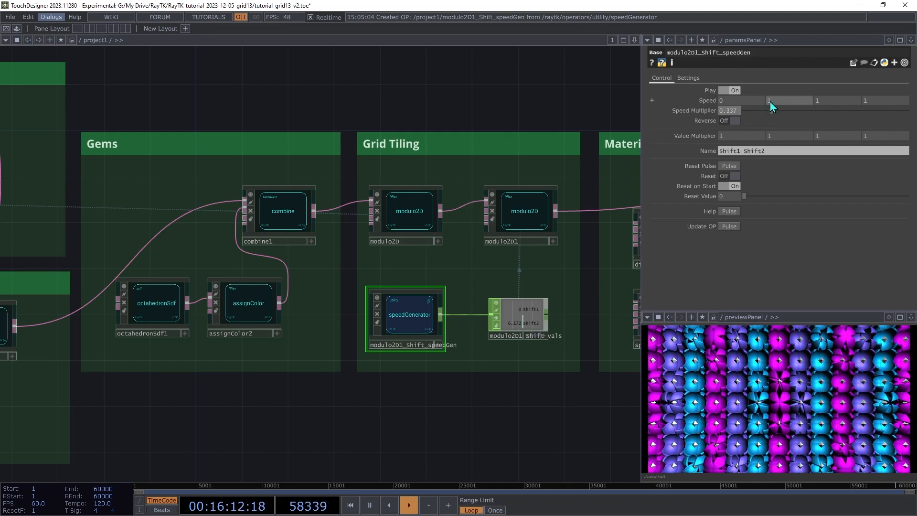
middle_drag(756, 101, 762, 90)
mouse_move(775, 114)
mouse_down()
mouse_move(899, 115)
mouse_move(795, 121)
mouse_move(781, 112)
mouse_up()
Set first-axis speed to 0 and reset the shift, keeping Speed Multiplier at 0.455
click(733, 100)
text(0)
key(Tab)
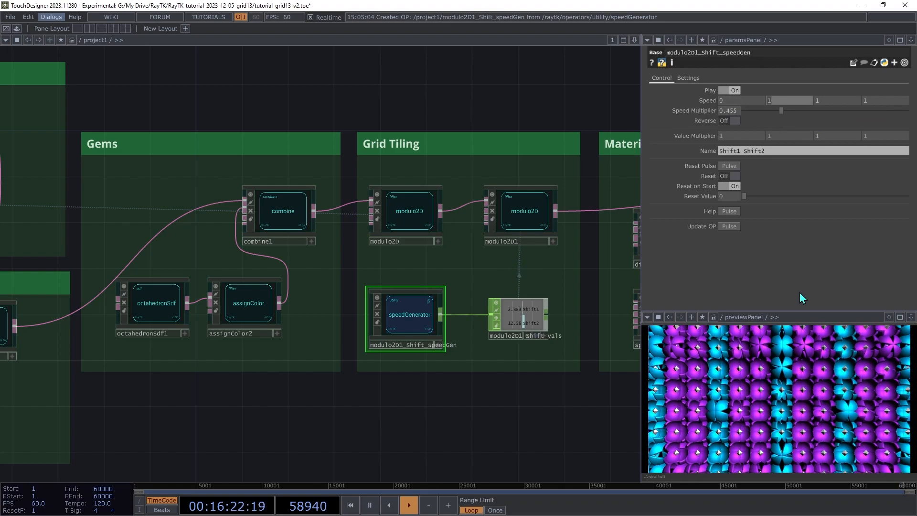
click(731, 168)
click(732, 167)
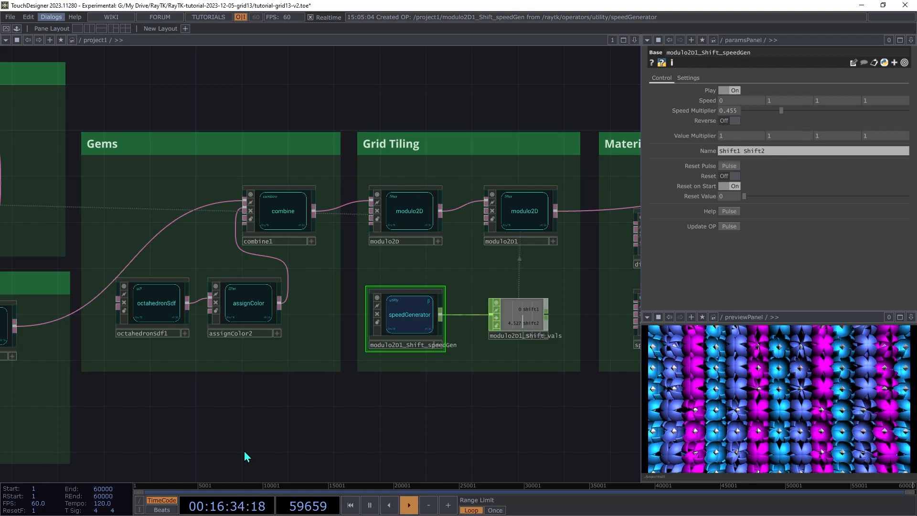
drag(245, 452, 77, 457)
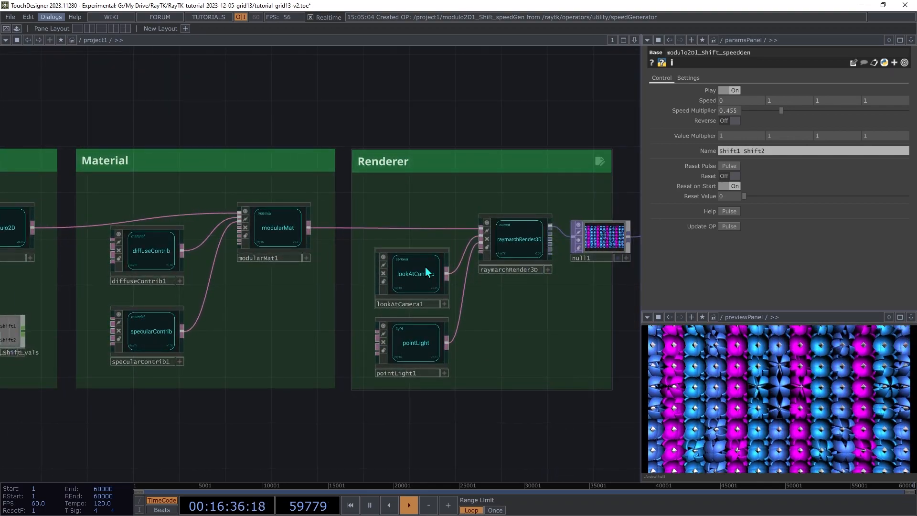
Move lookAtCamera1 closer by changing its Position Z from 10 to 7
click(426, 273)
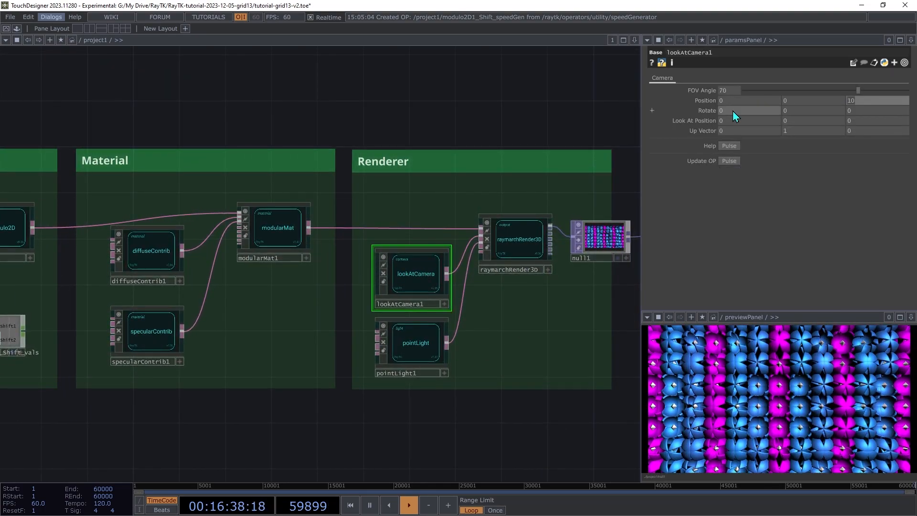
text(7)
key(Return)
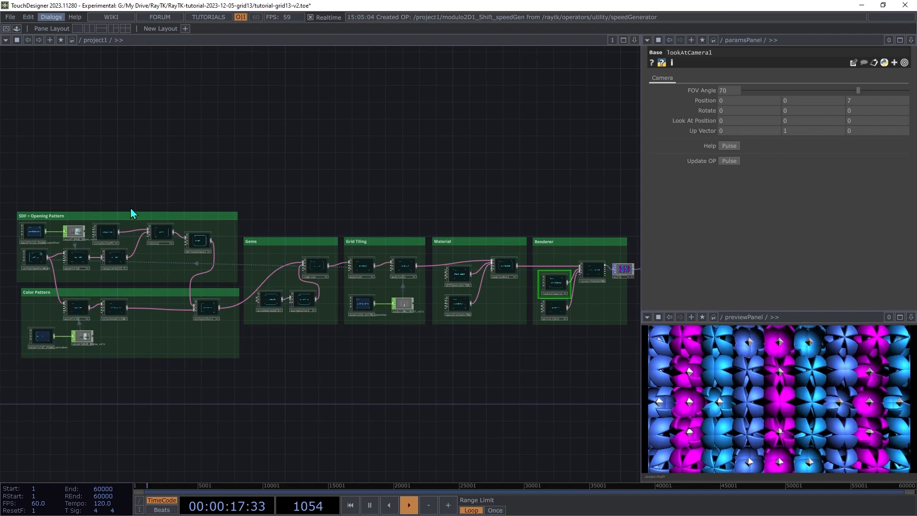
scroll(99, 275, up, 5)
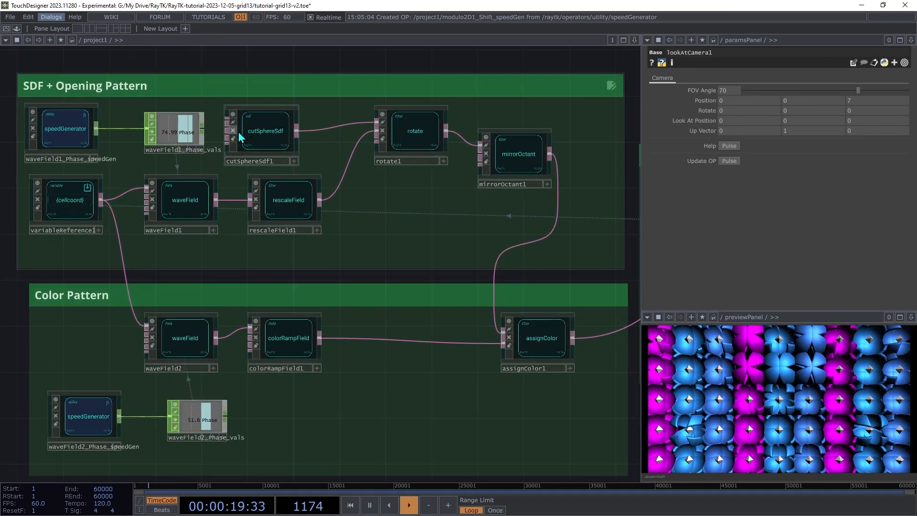
click(285, 150)
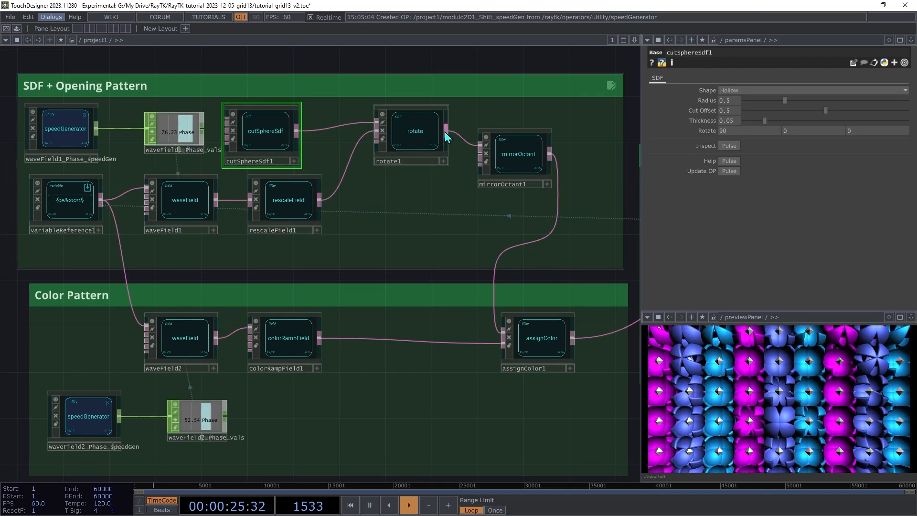
click(415, 137)
click(532, 163)
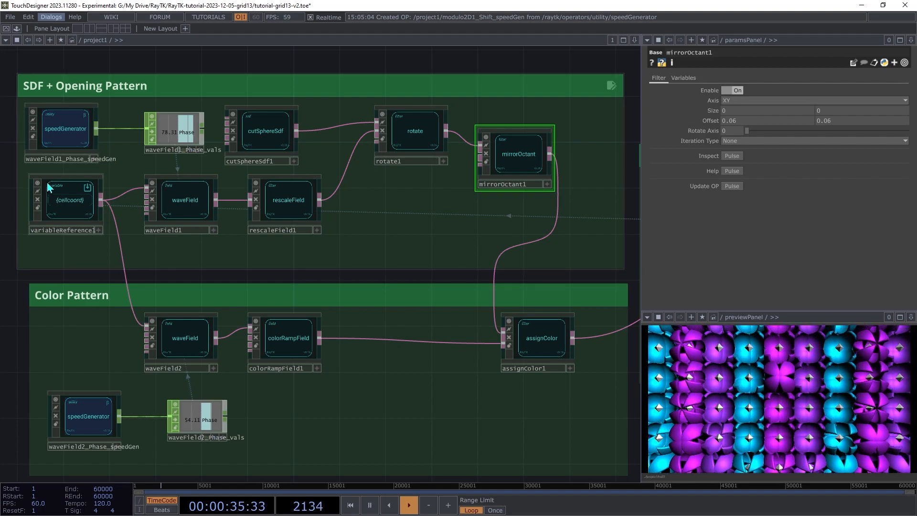
drag(331, 221, 29, 215)
drag(593, 203, 336, 198)
click(432, 218)
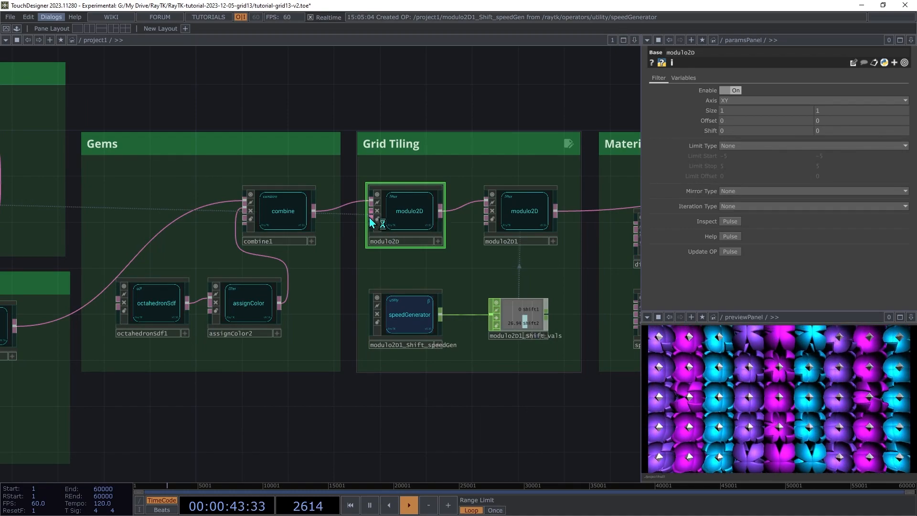
drag(317, 220, 635, 226)
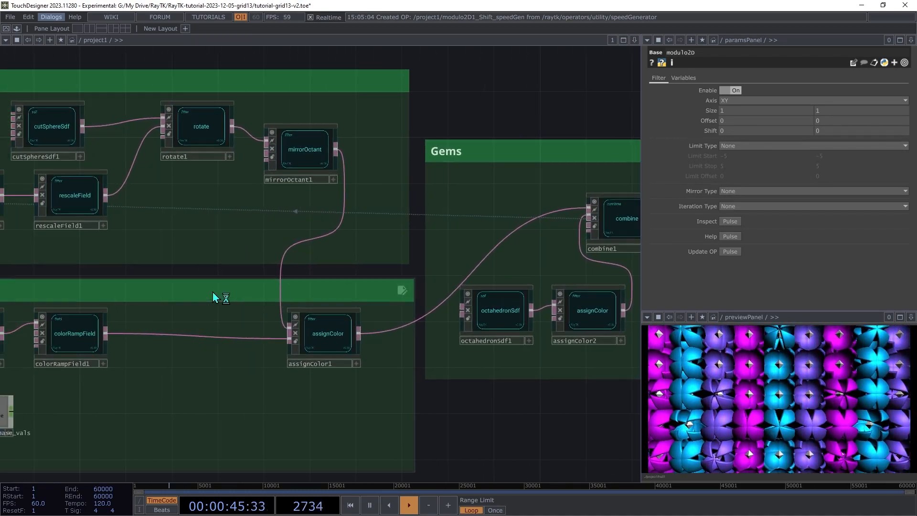
drag(213, 296, 435, 301)
click(213, 215)
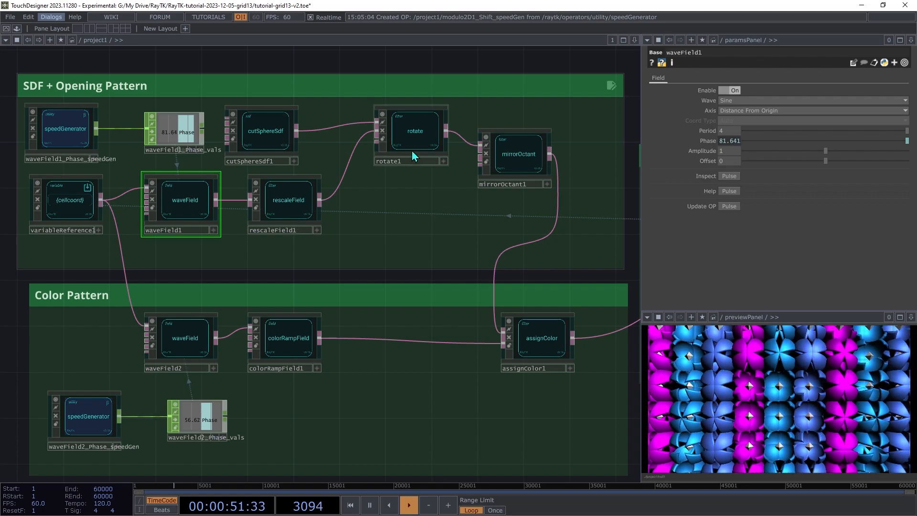
click(197, 346)
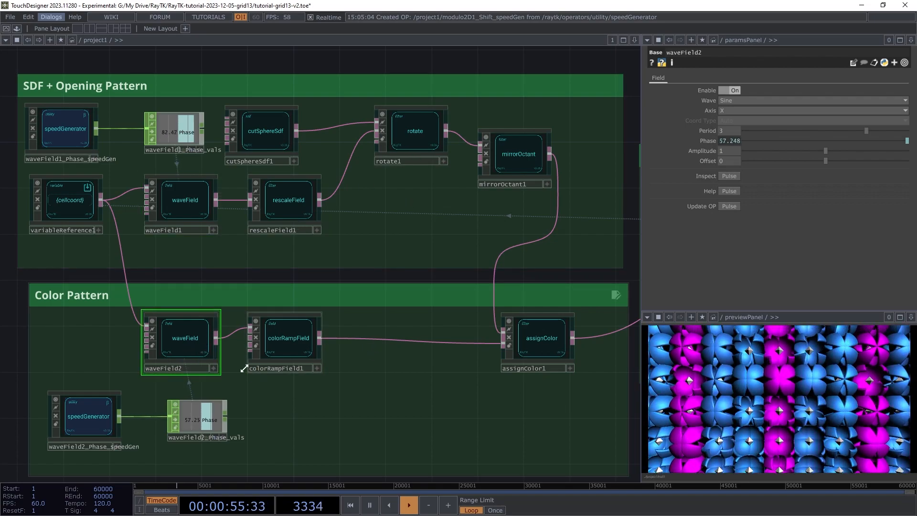
click(277, 351)
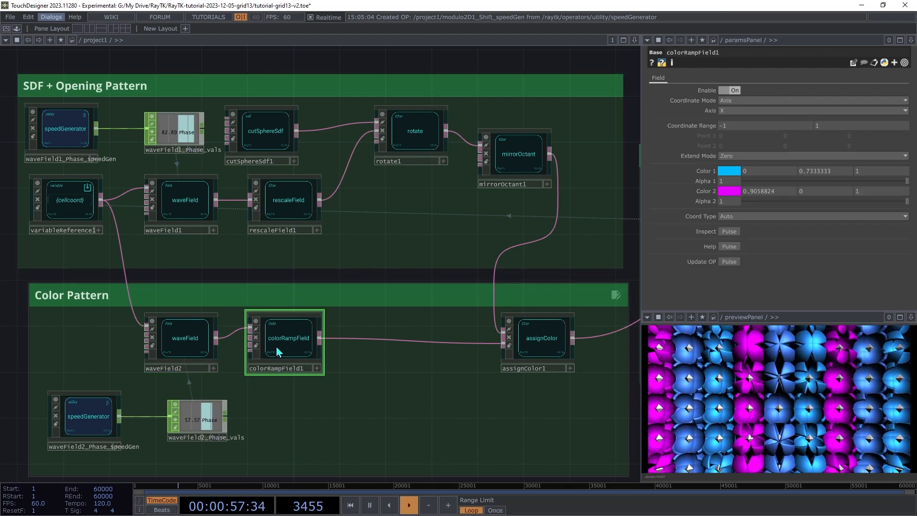
click(539, 340)
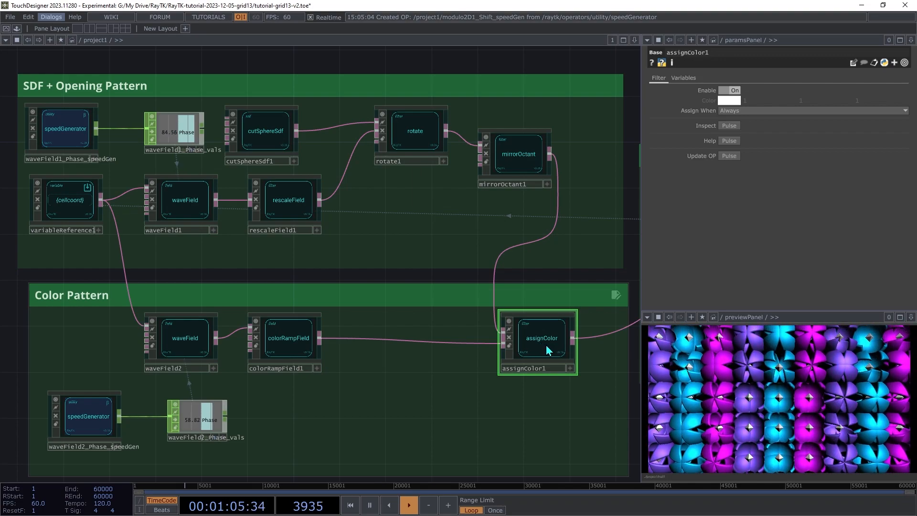
scroll(548, 350, right, 10)
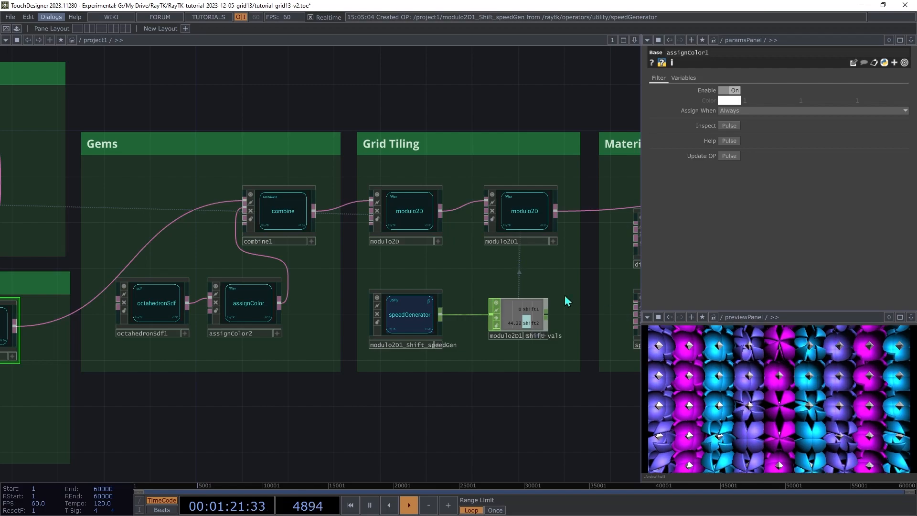
drag(542, 244, 334, 248)
drag(590, 240, 277, 251)
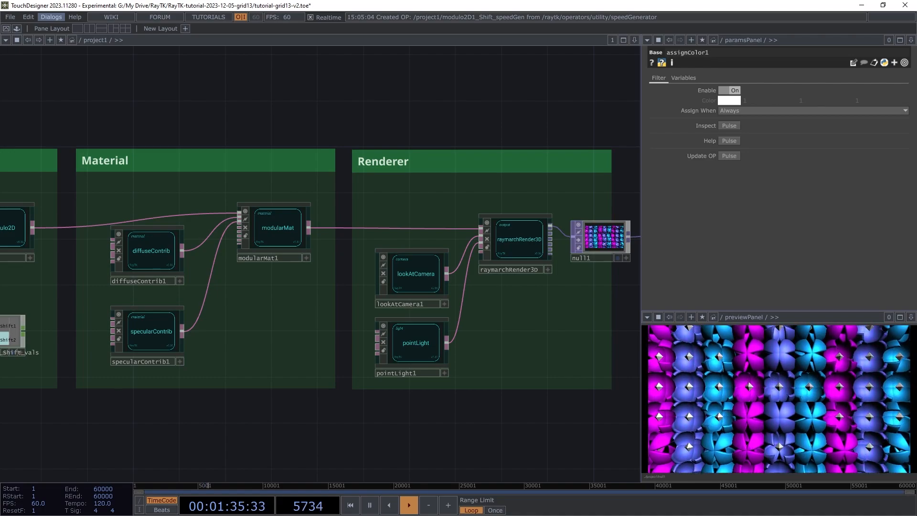
key(h)
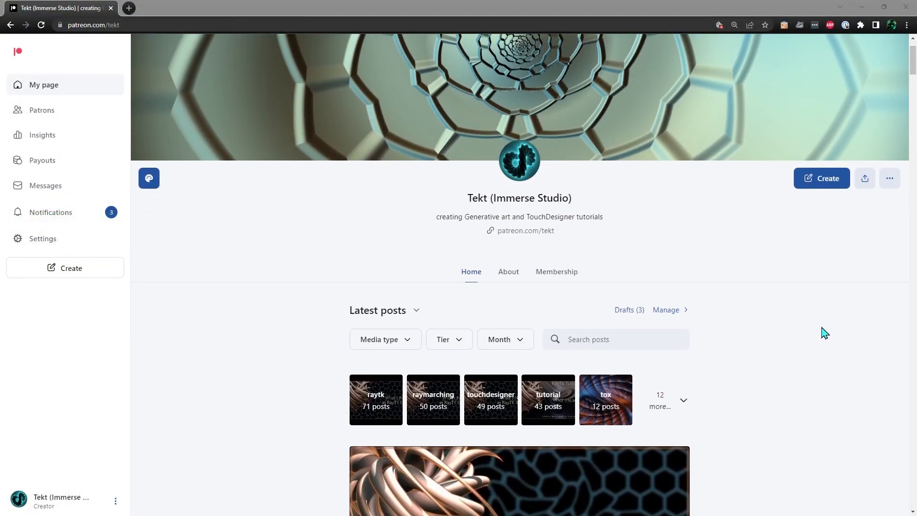
scroll(824, 334, down, 13)
scroll(822, 339, down, 12)
scroll(820, 339, down, 14)
scroll(818, 340, down, 9)
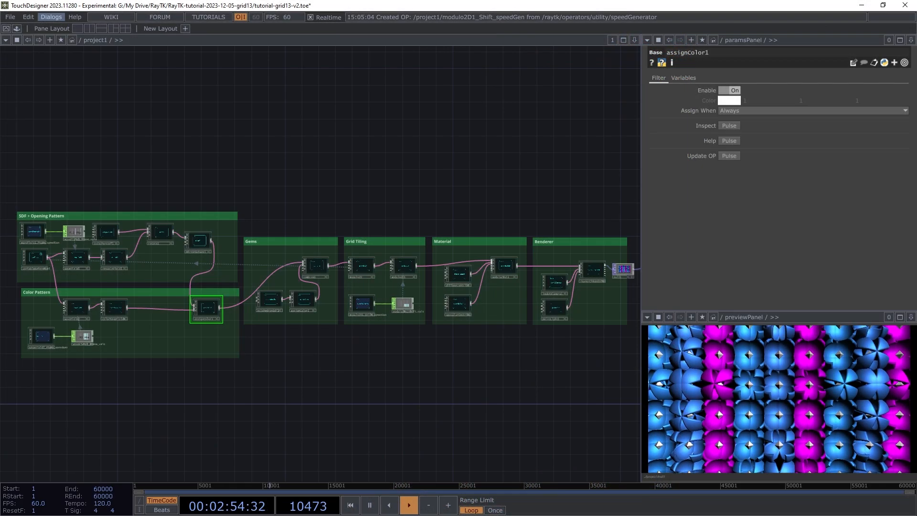